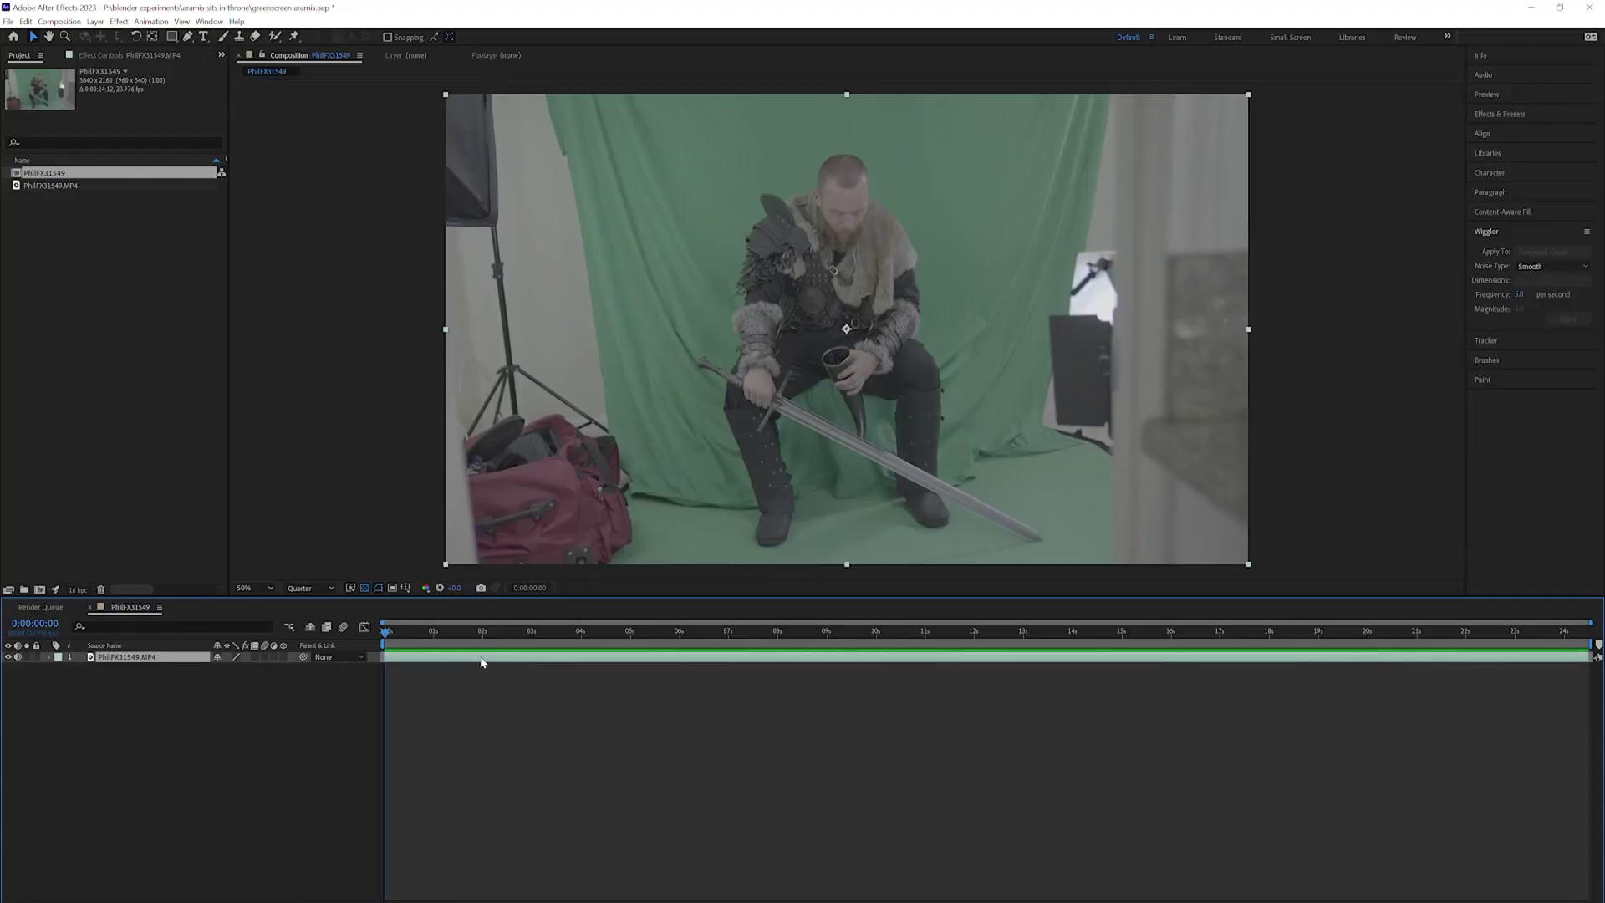
Duplicate the footage layer, key out the green backdrop on the upper copy with Keylight (1.2), and hide the lower copy.
key(ctrl+d)
right_click(438, 657)
mouse_move(502, 477)
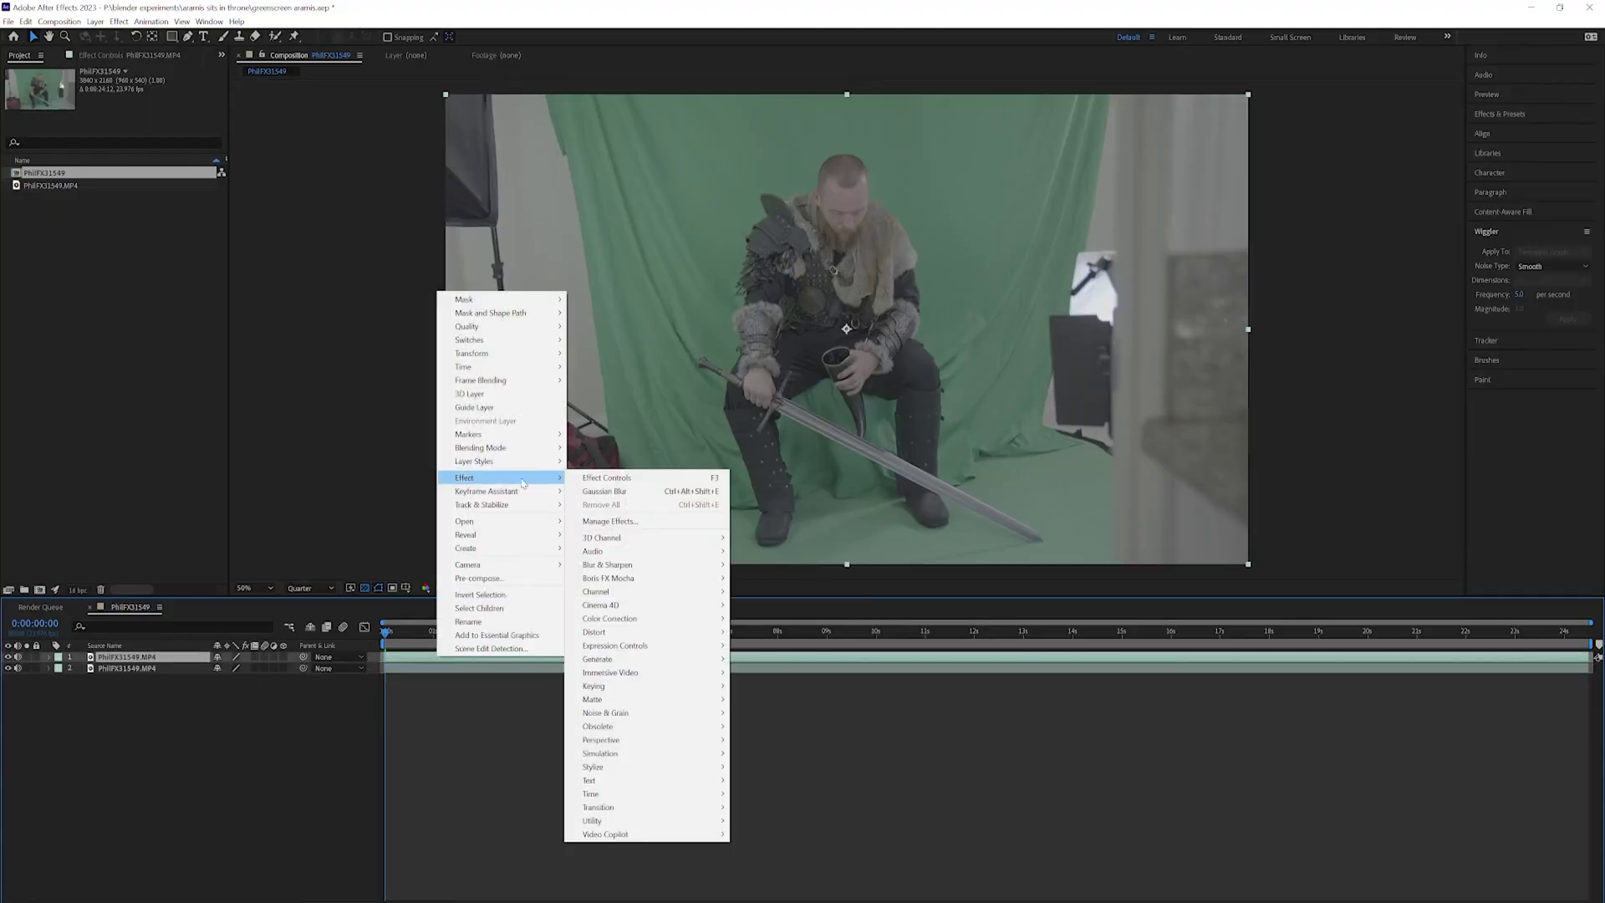
mouse_move(635, 685)
click(789, 794)
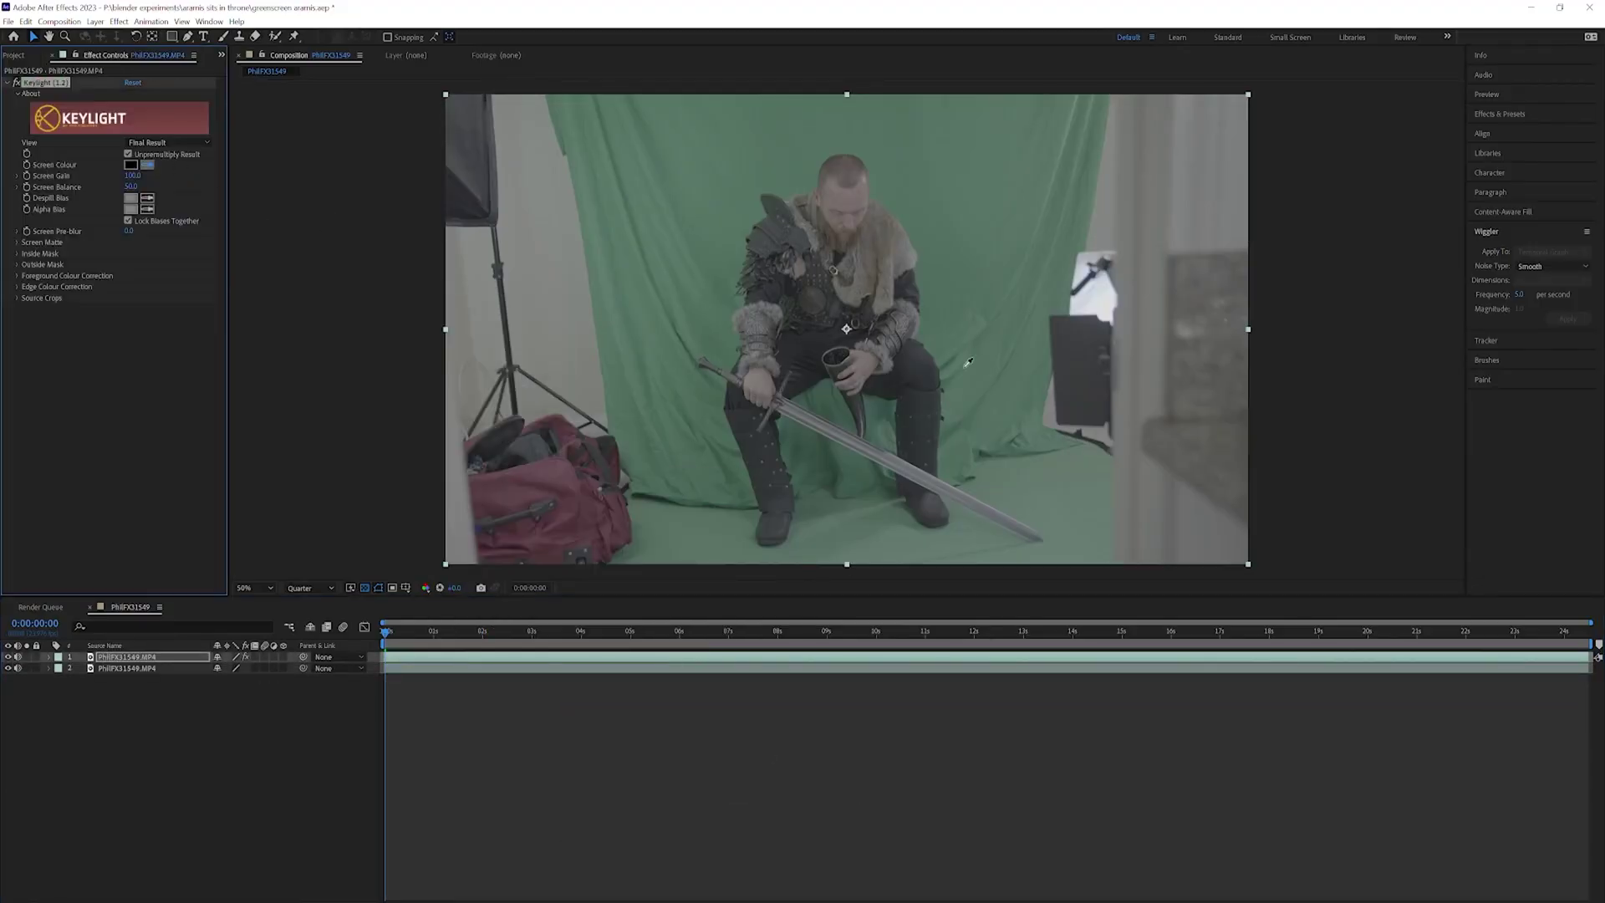
click(938, 352)
click(9, 668)
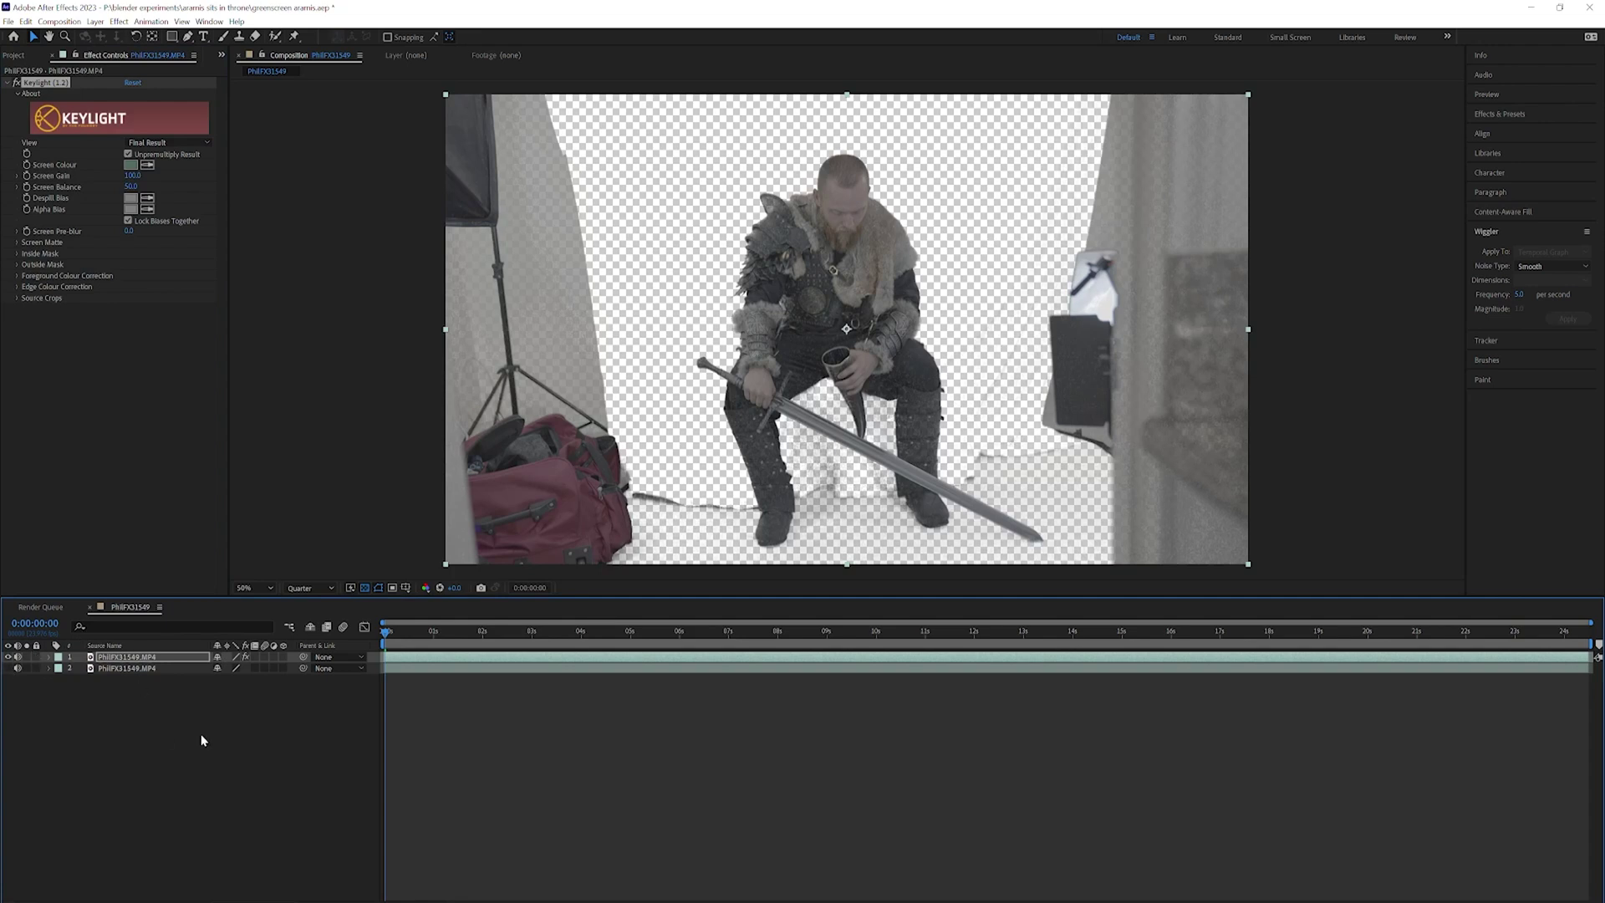
Switch the Keylight view to Screen Matte and adjust Clip Black to clean up the matte.
click(141, 143)
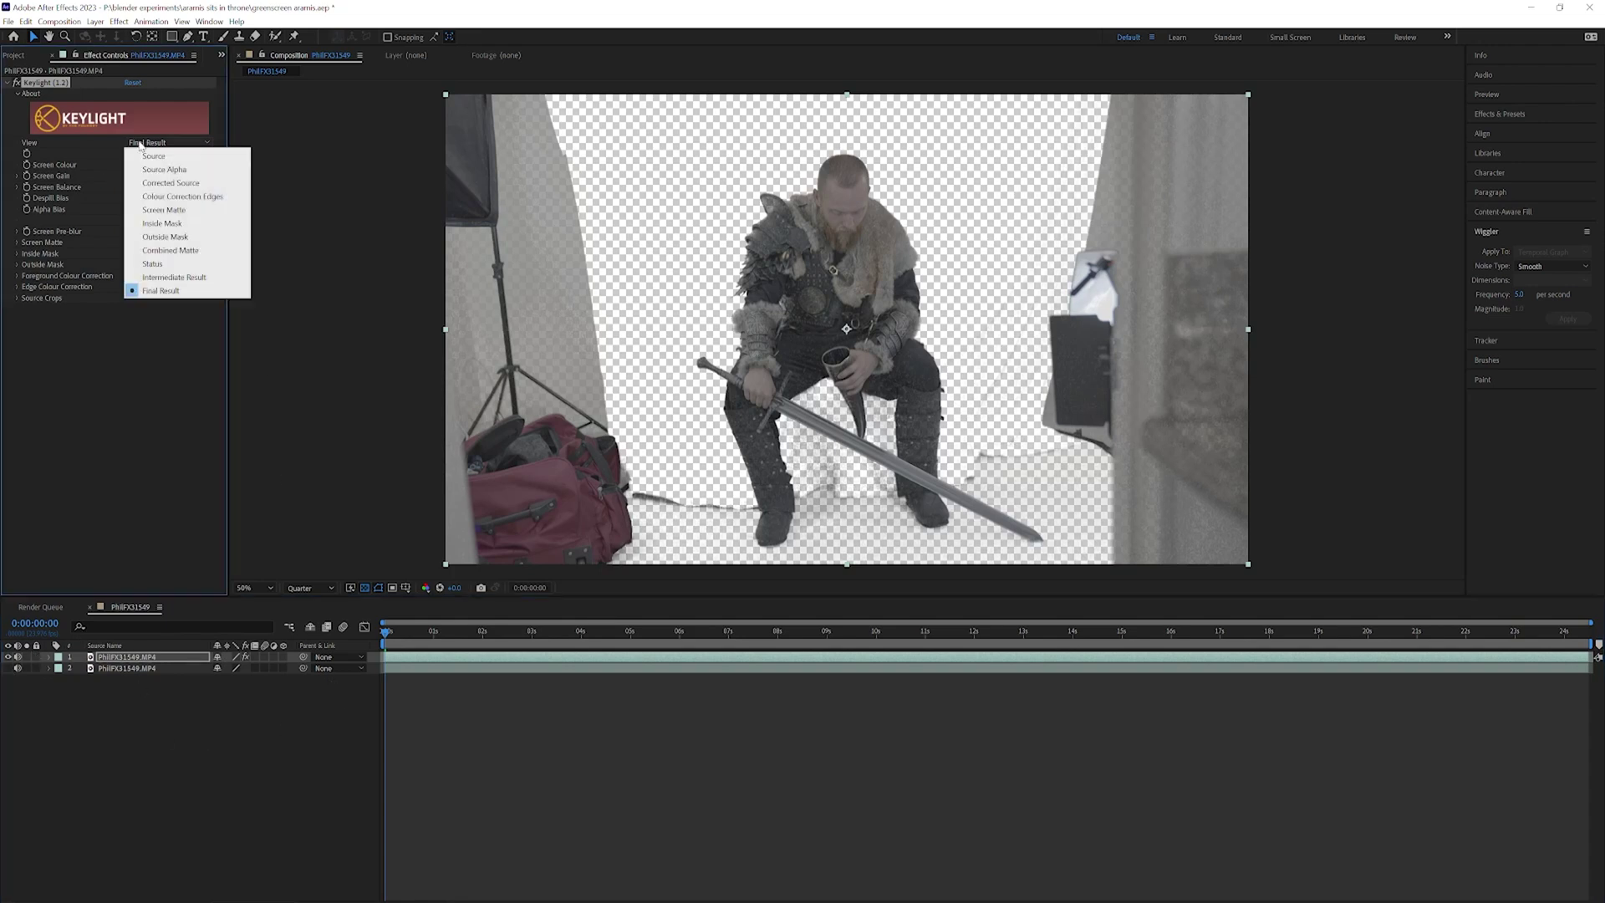
click(189, 209)
click(17, 242)
mouse_move(129, 254)
mouse_down()
mouse_move(149, 257)
mouse_move(117, 269)
mouse_up()
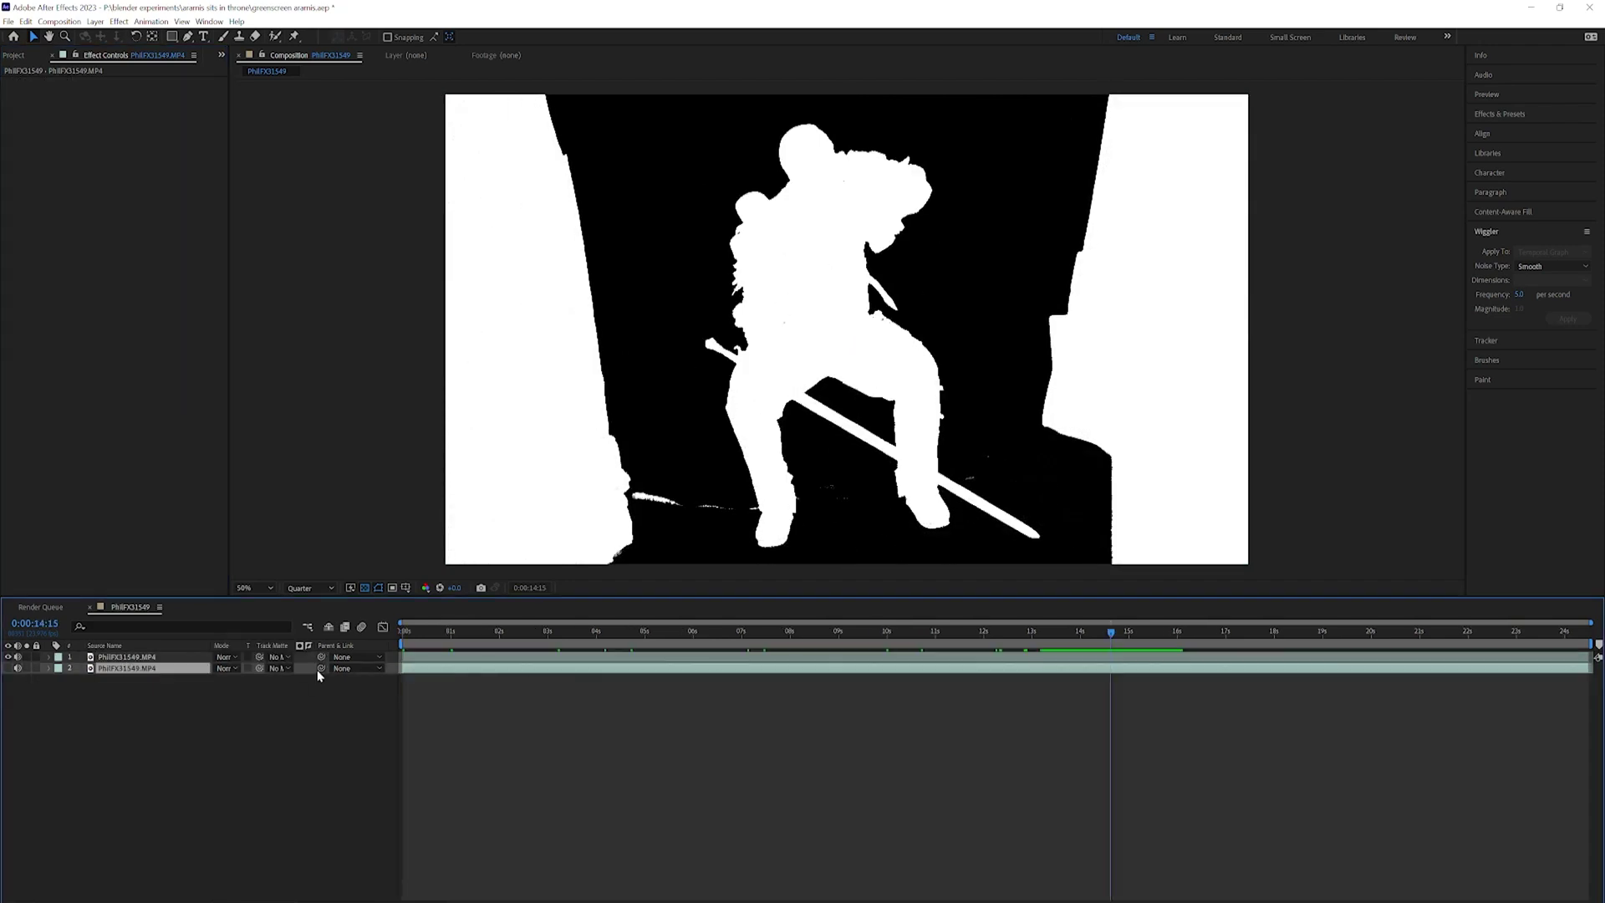
Use the keyed upper layer as the track matte of the lower footage layer and keep the lower layer visible.
click(322, 670)
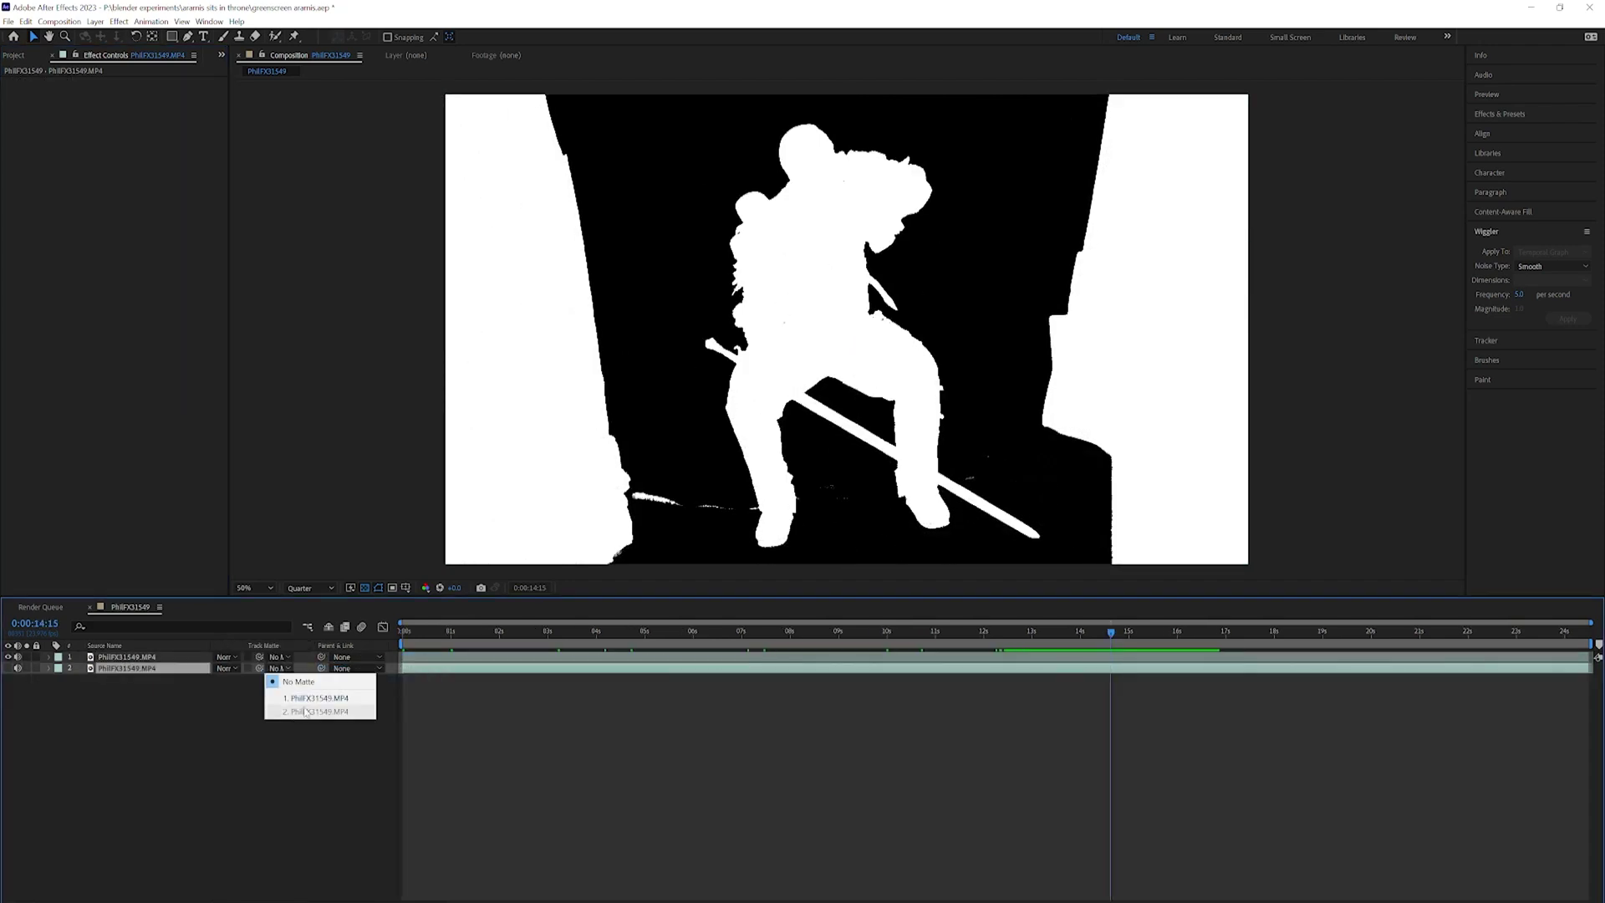
click(306, 698)
click(9, 669)
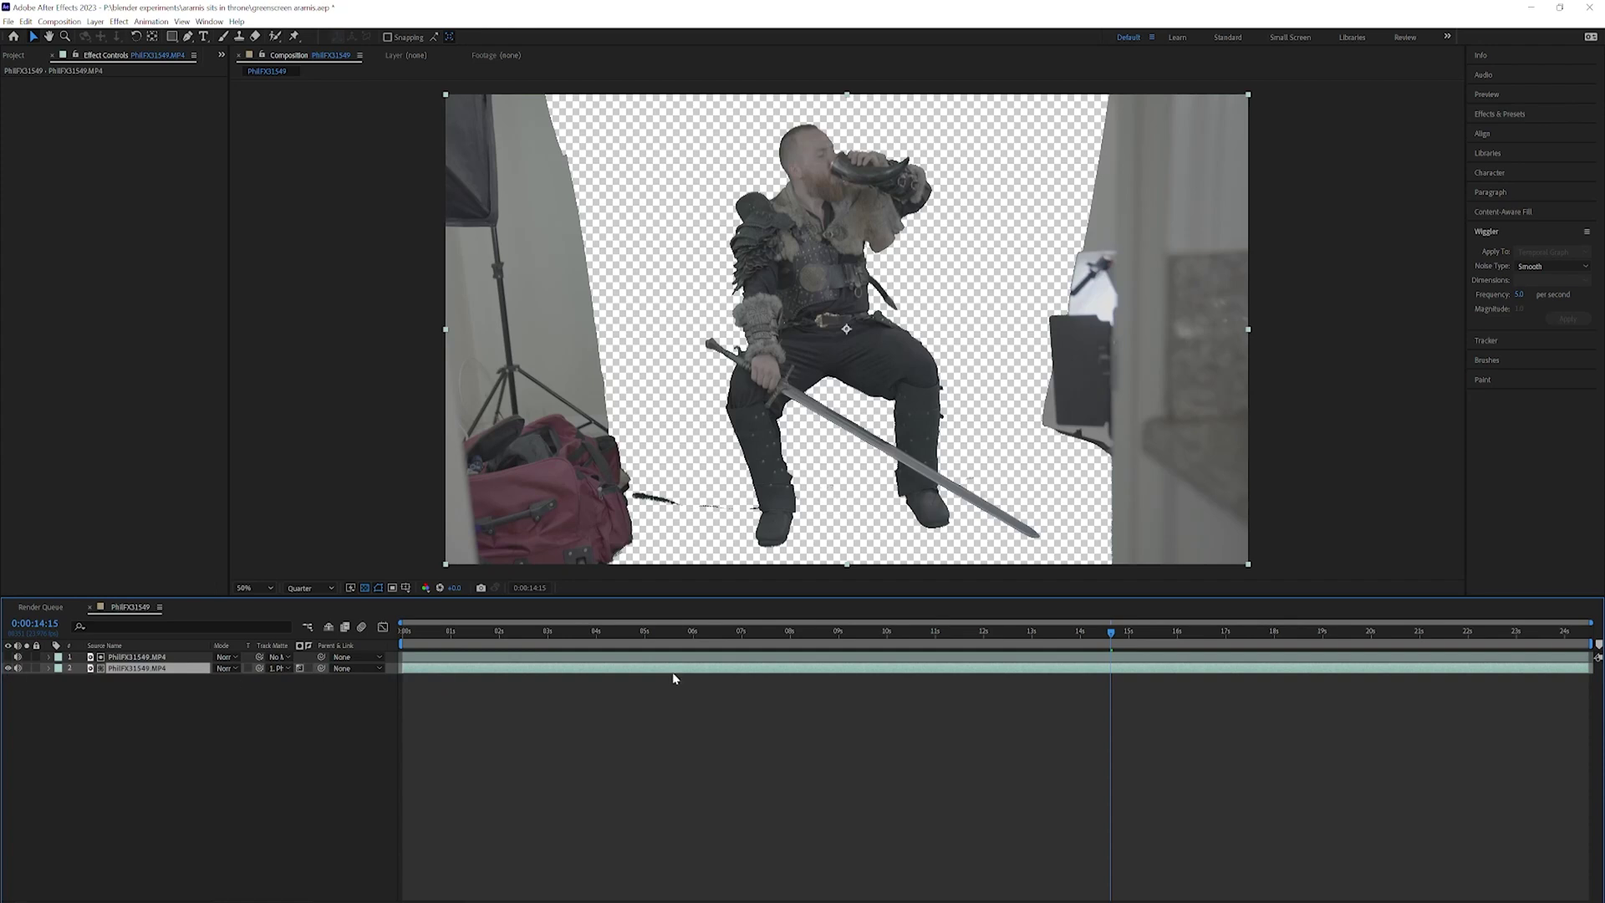
Draw a closed Pen mask around the seated man on the lower footage layer to exclude the studio equipment at the sides.
click(188, 36)
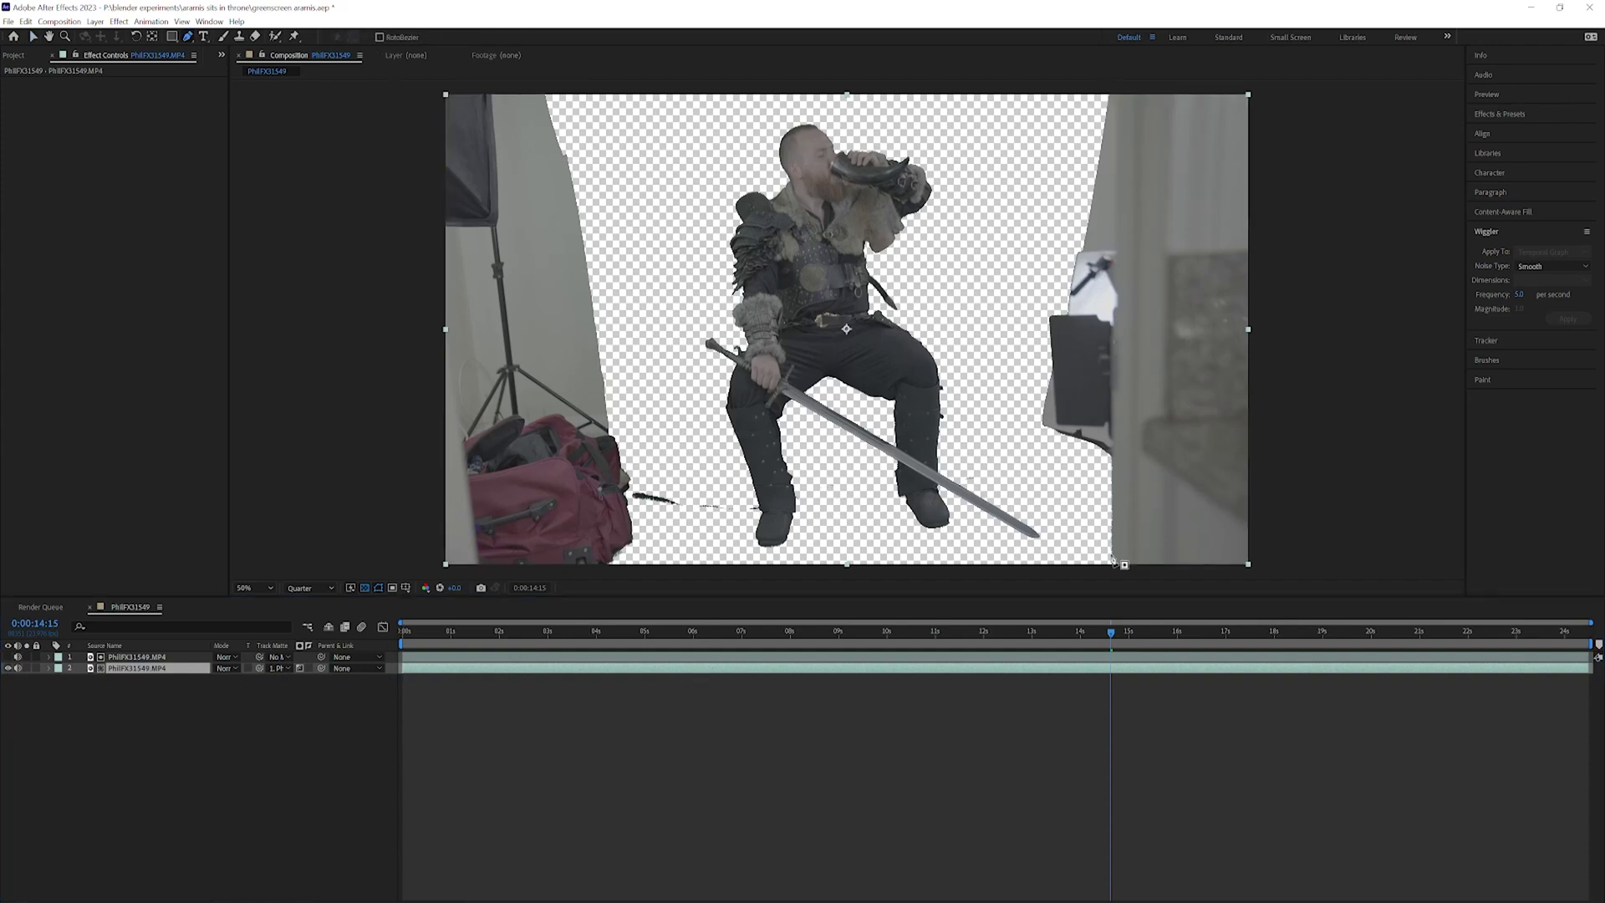
click(1059, 569)
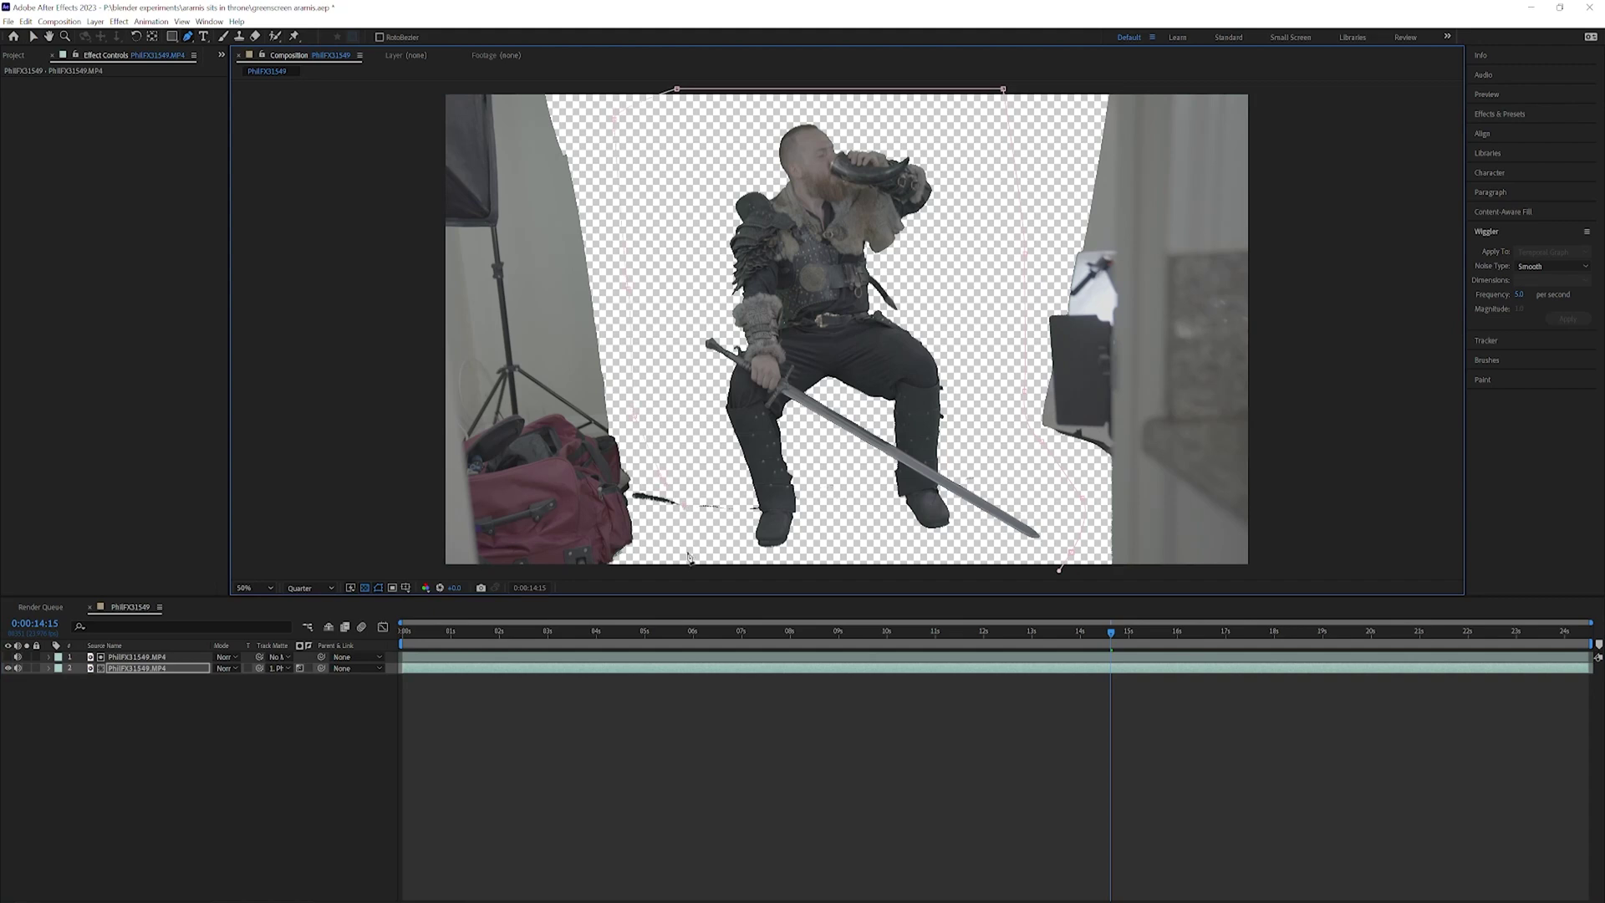
click(1061, 569)
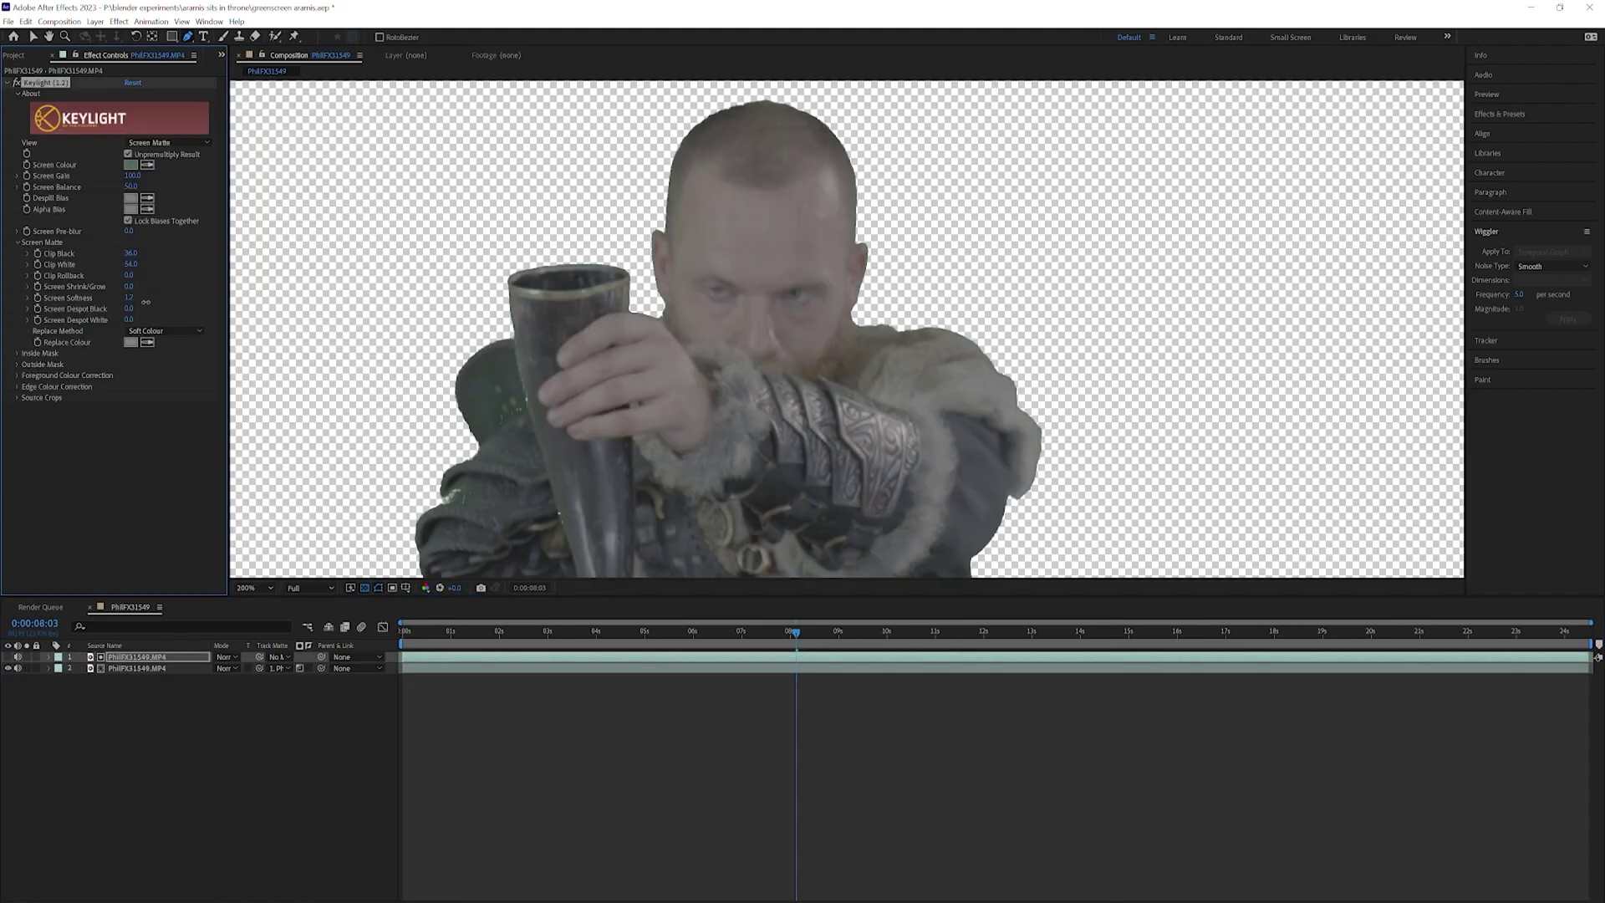
Refine the Keylight matte edges by raising Screen Softness to about 1 and setting Screen Shrink/Grow to about -1.1.
drag(146, 302, 168, 306)
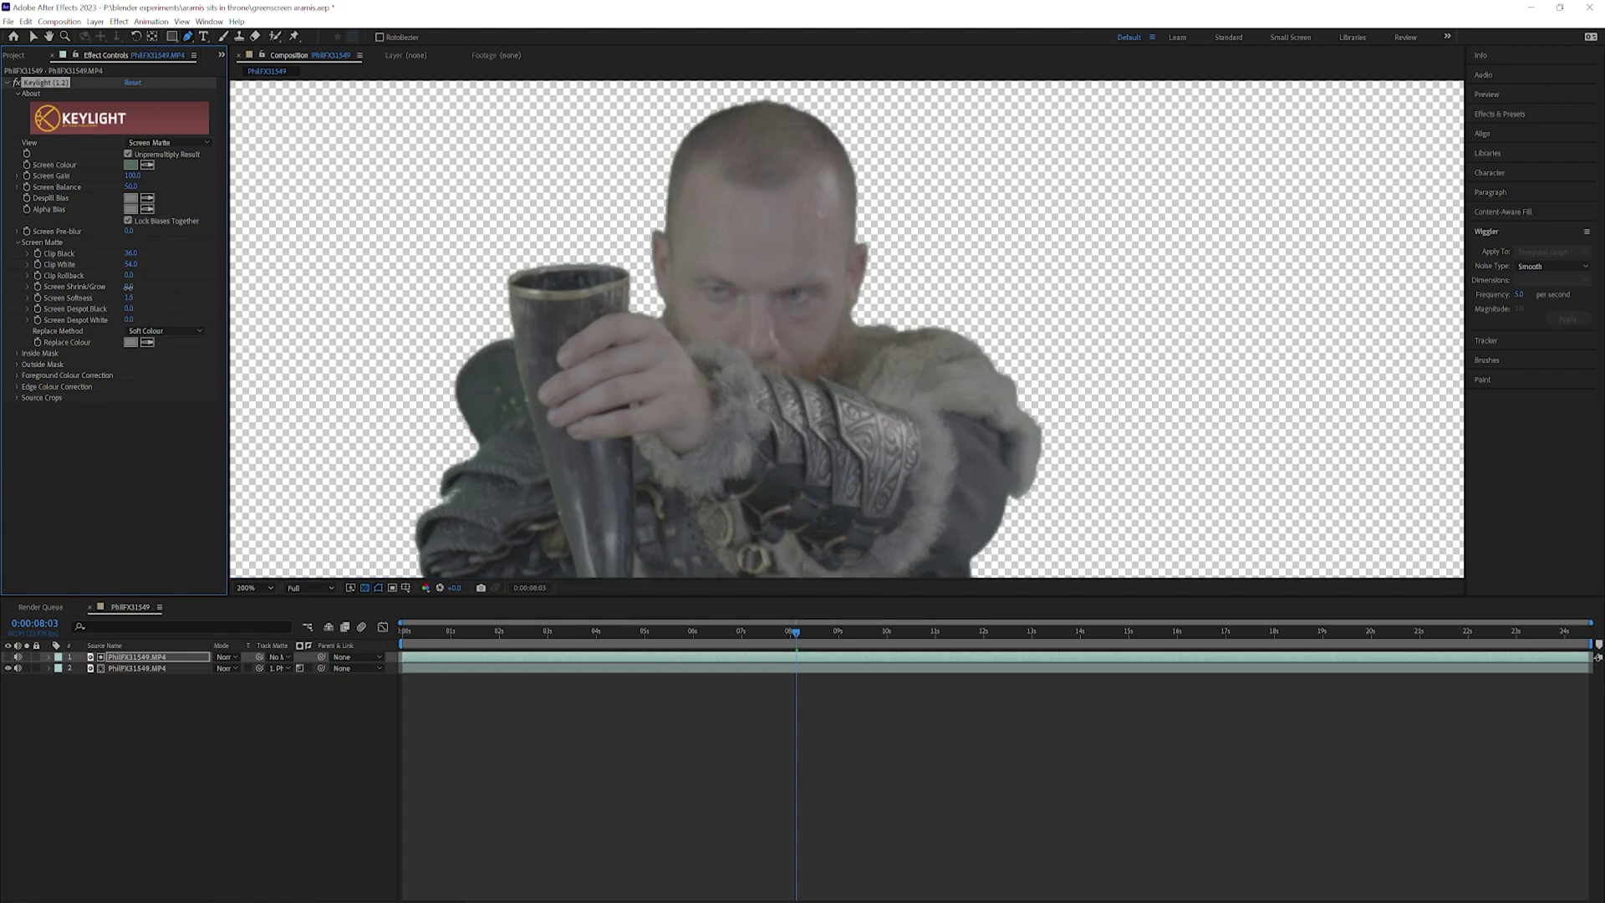
drag(125, 287, 122, 286)
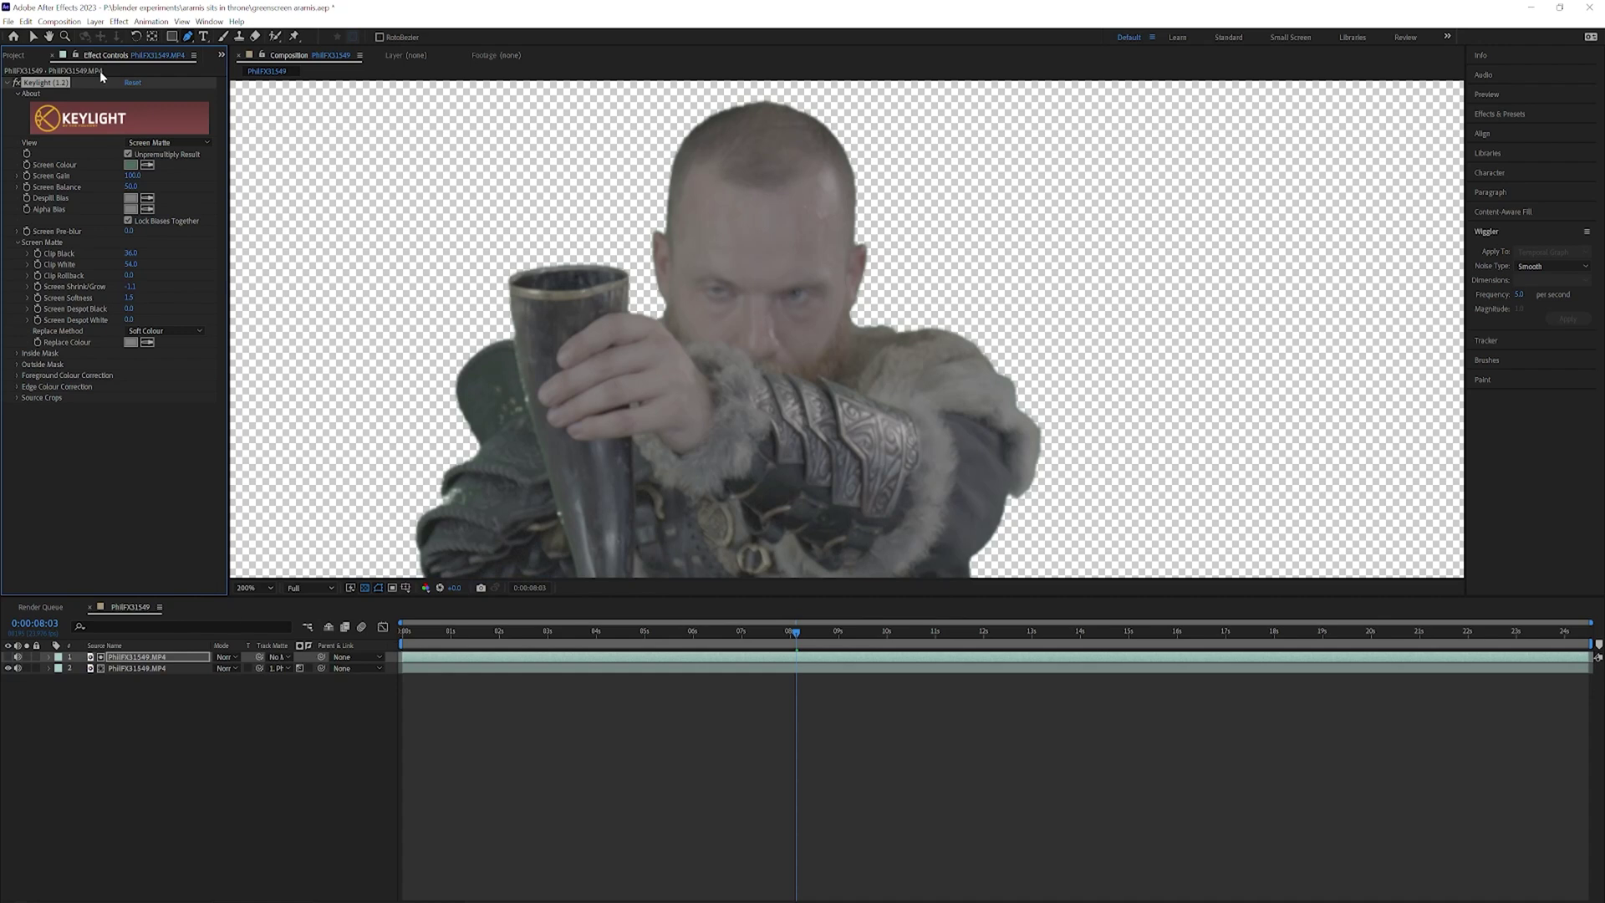
Add an adjustment layer above the footage layers and apply the Lumetri Color effect to it.
click(96, 22)
mouse_move(251, 36)
click(350, 121)
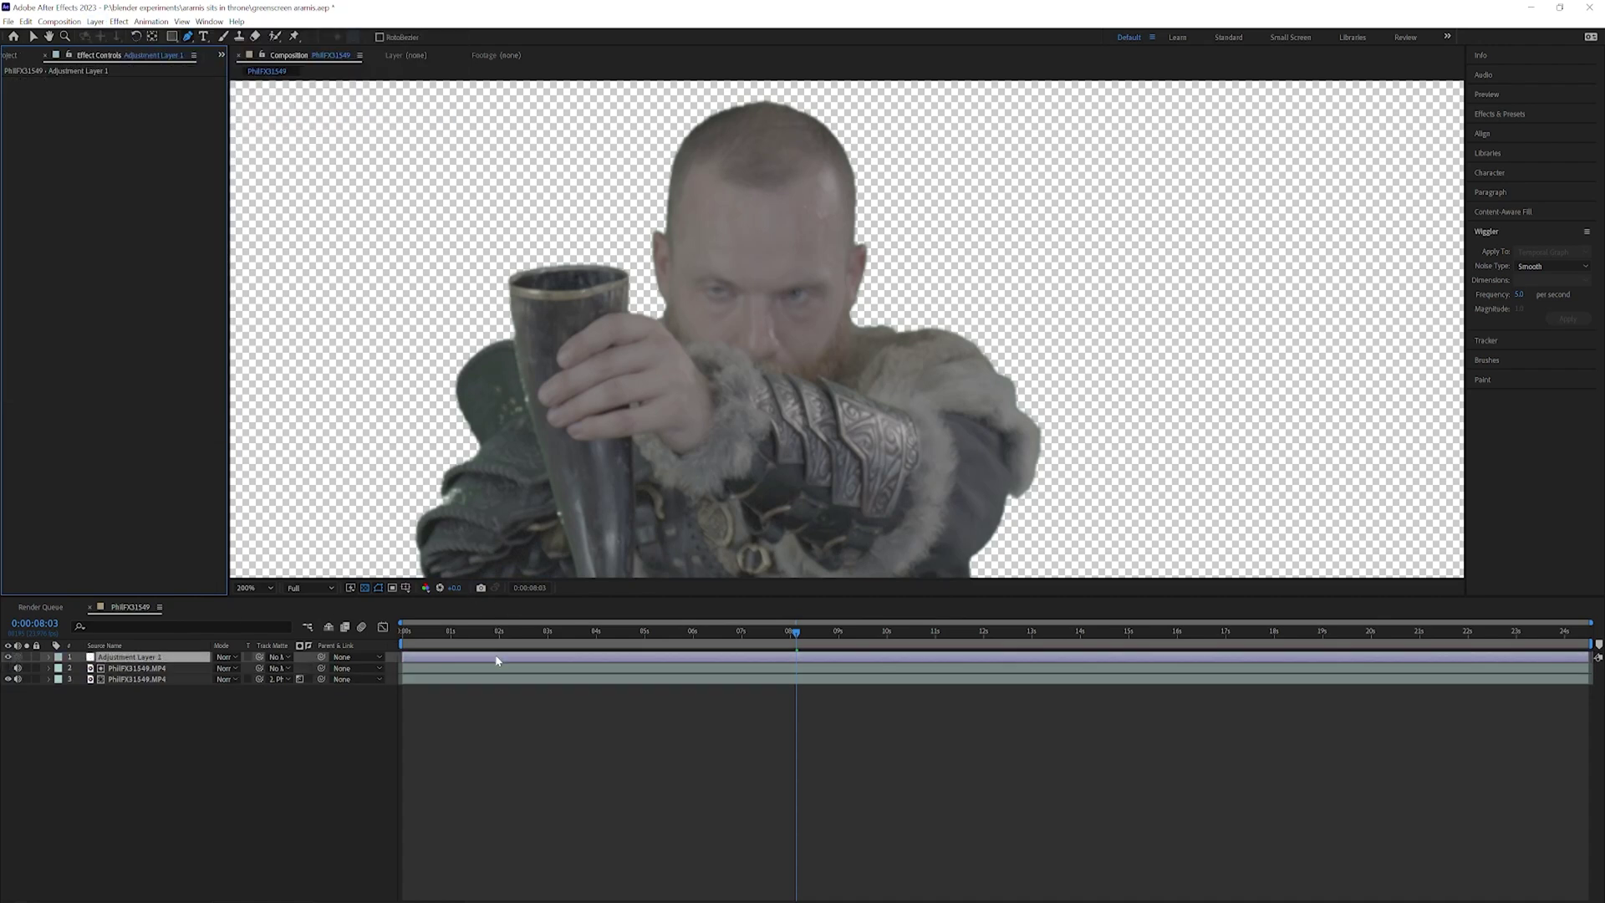
right_click(496, 657)
mouse_move(534, 476)
mouse_move(669, 617)
click(826, 483)
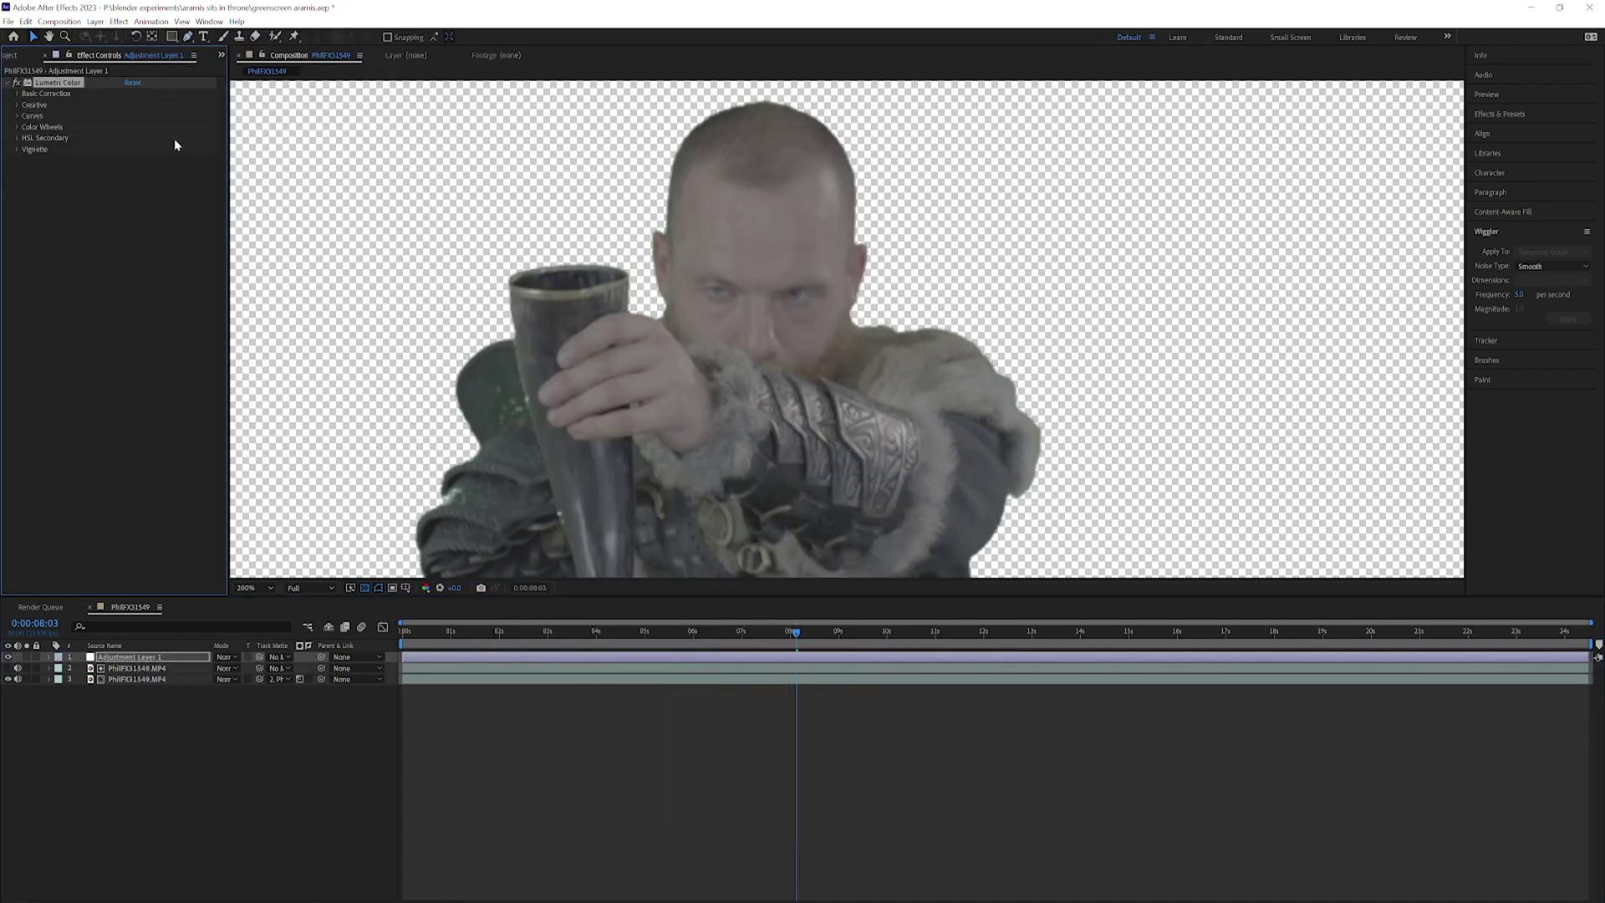
Set the Creative look of Lumetri Color to Sony S-Log3 to Rec.709.
click(17, 94)
click(17, 282)
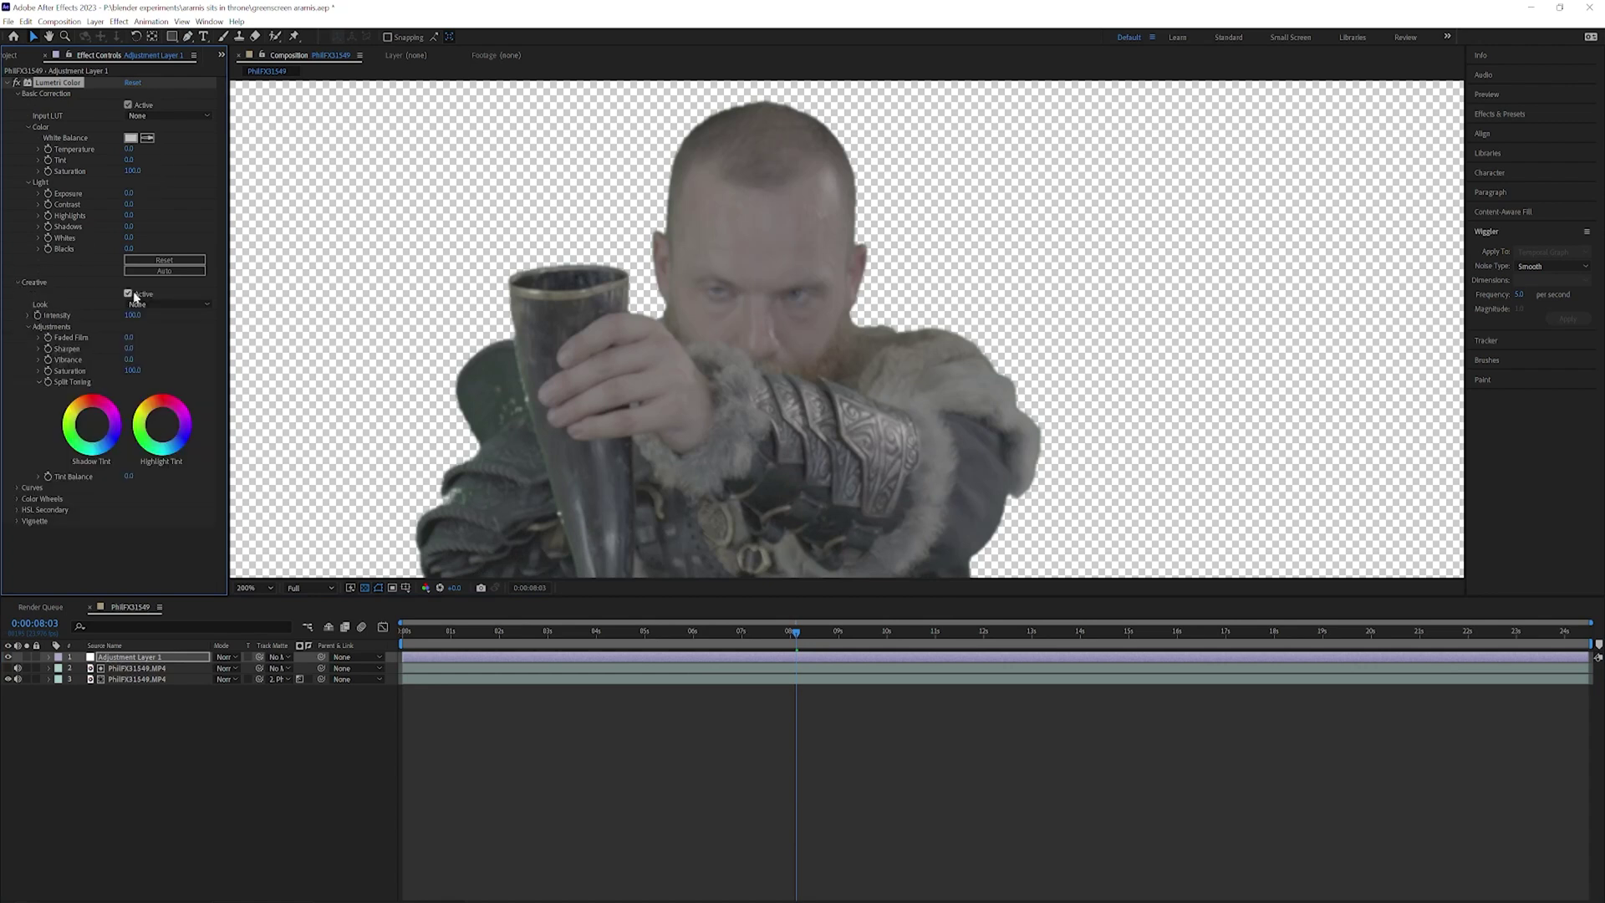
click(138, 304)
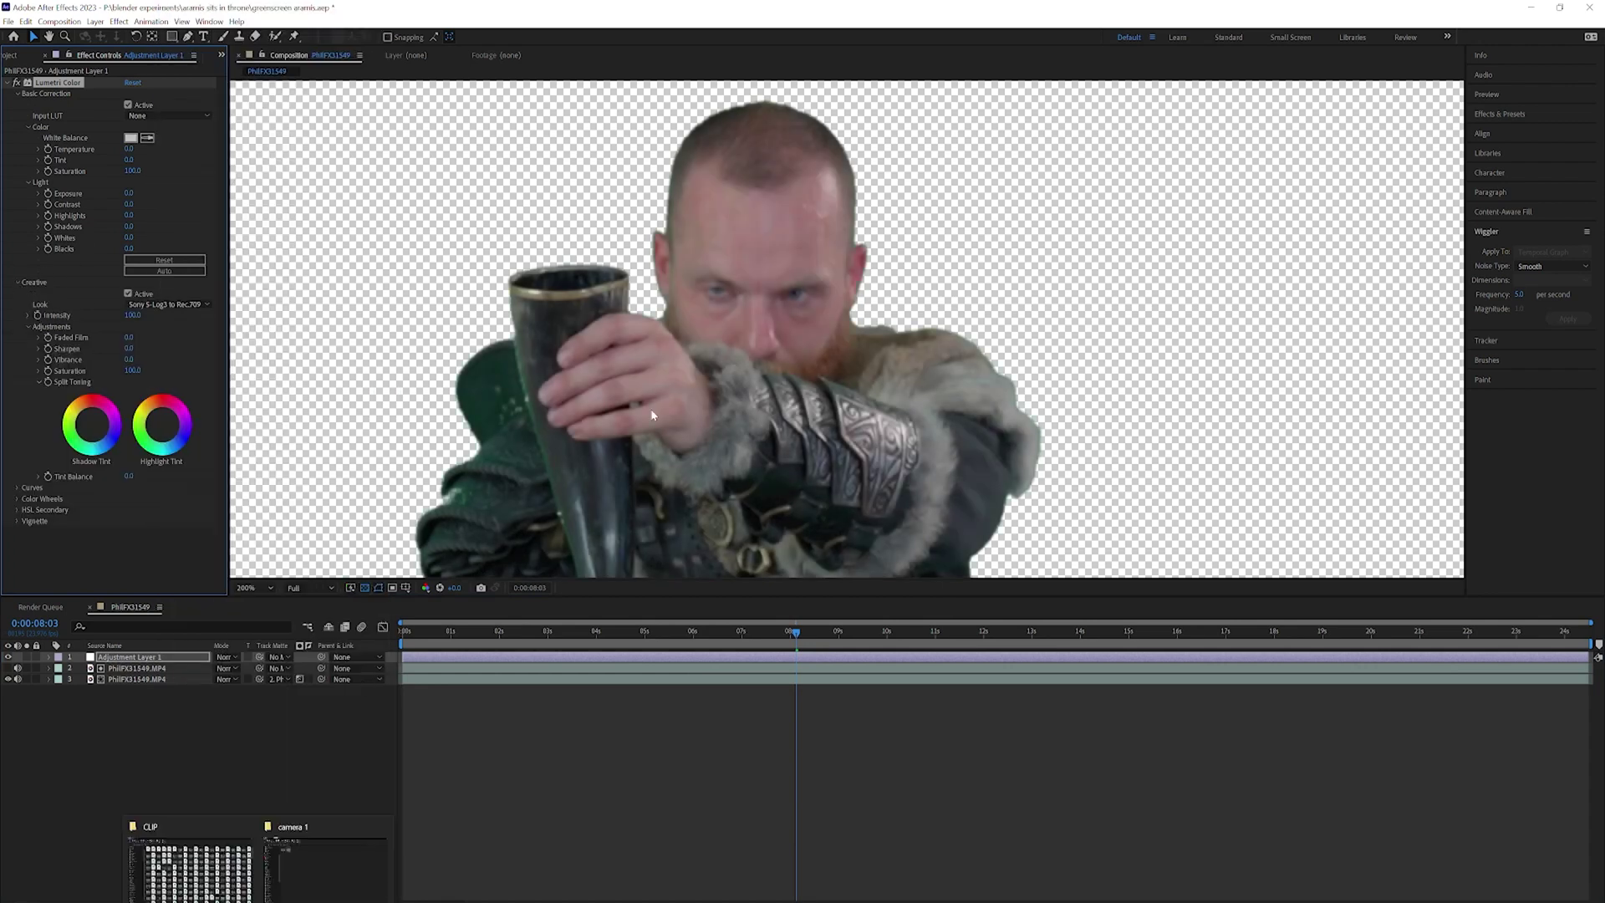
Check the graded subject for green spill and apply Advanced Spill Suppressor to the bottom footage layer.
scroll(786, 428, down, 2)
scroll(784, 438, up, 1)
middle_drag(782, 440, 697, 222)
scroll(817, 300, down, 2)
scroll(821, 365, up, 2)
middle_drag(764, 324, 756, 479)
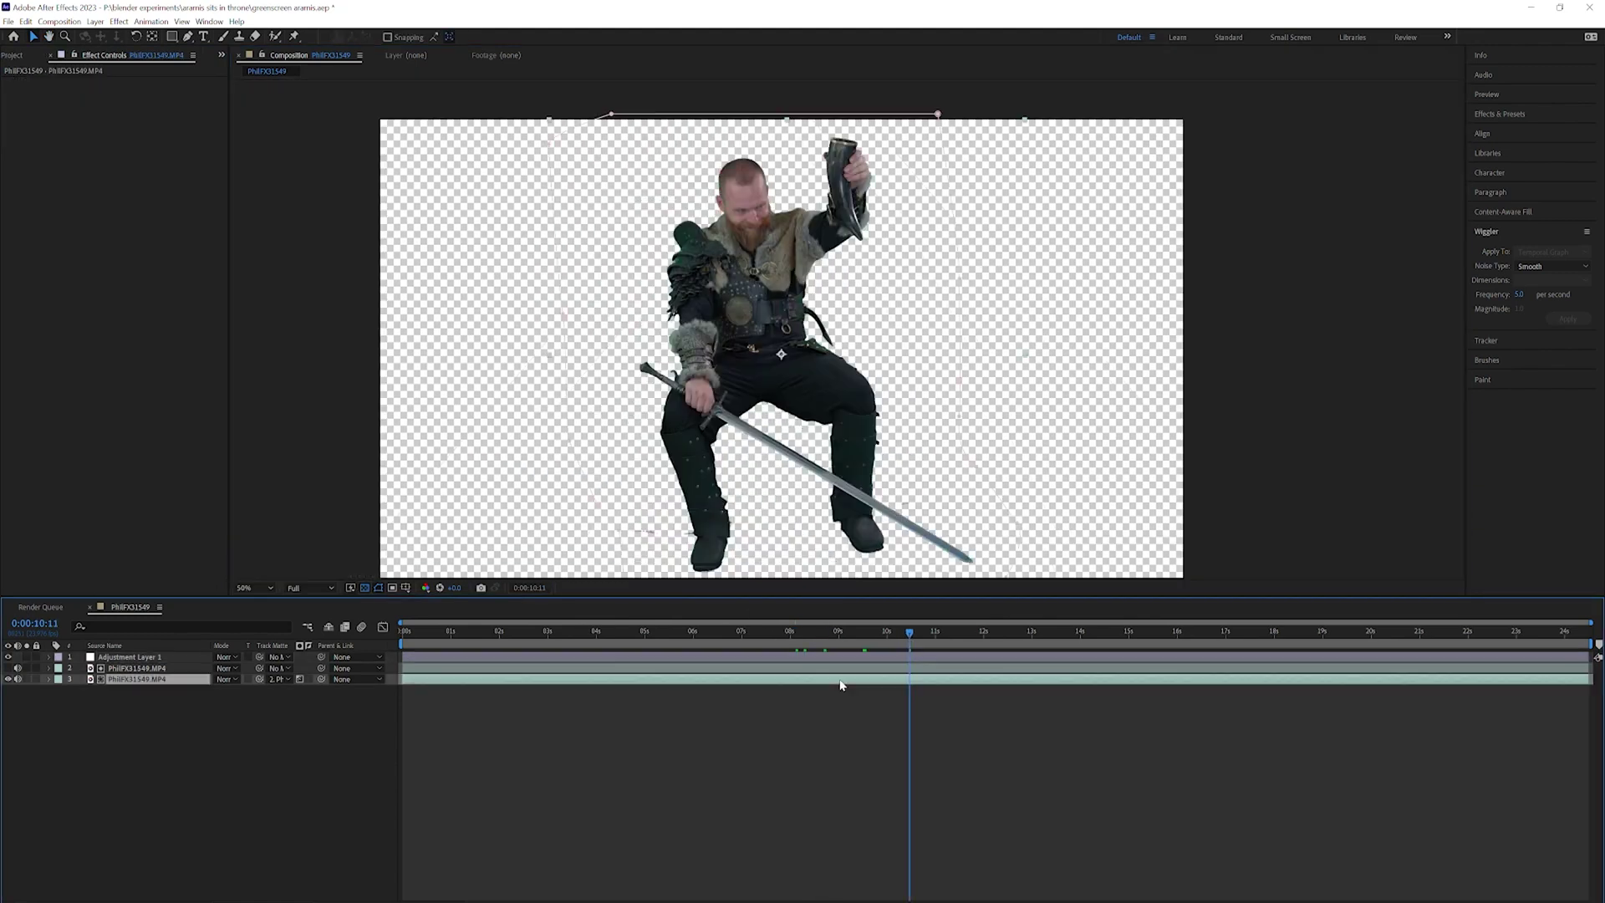
right_click(839, 316)
mouse_move(886, 501)
mouse_move(1030, 722)
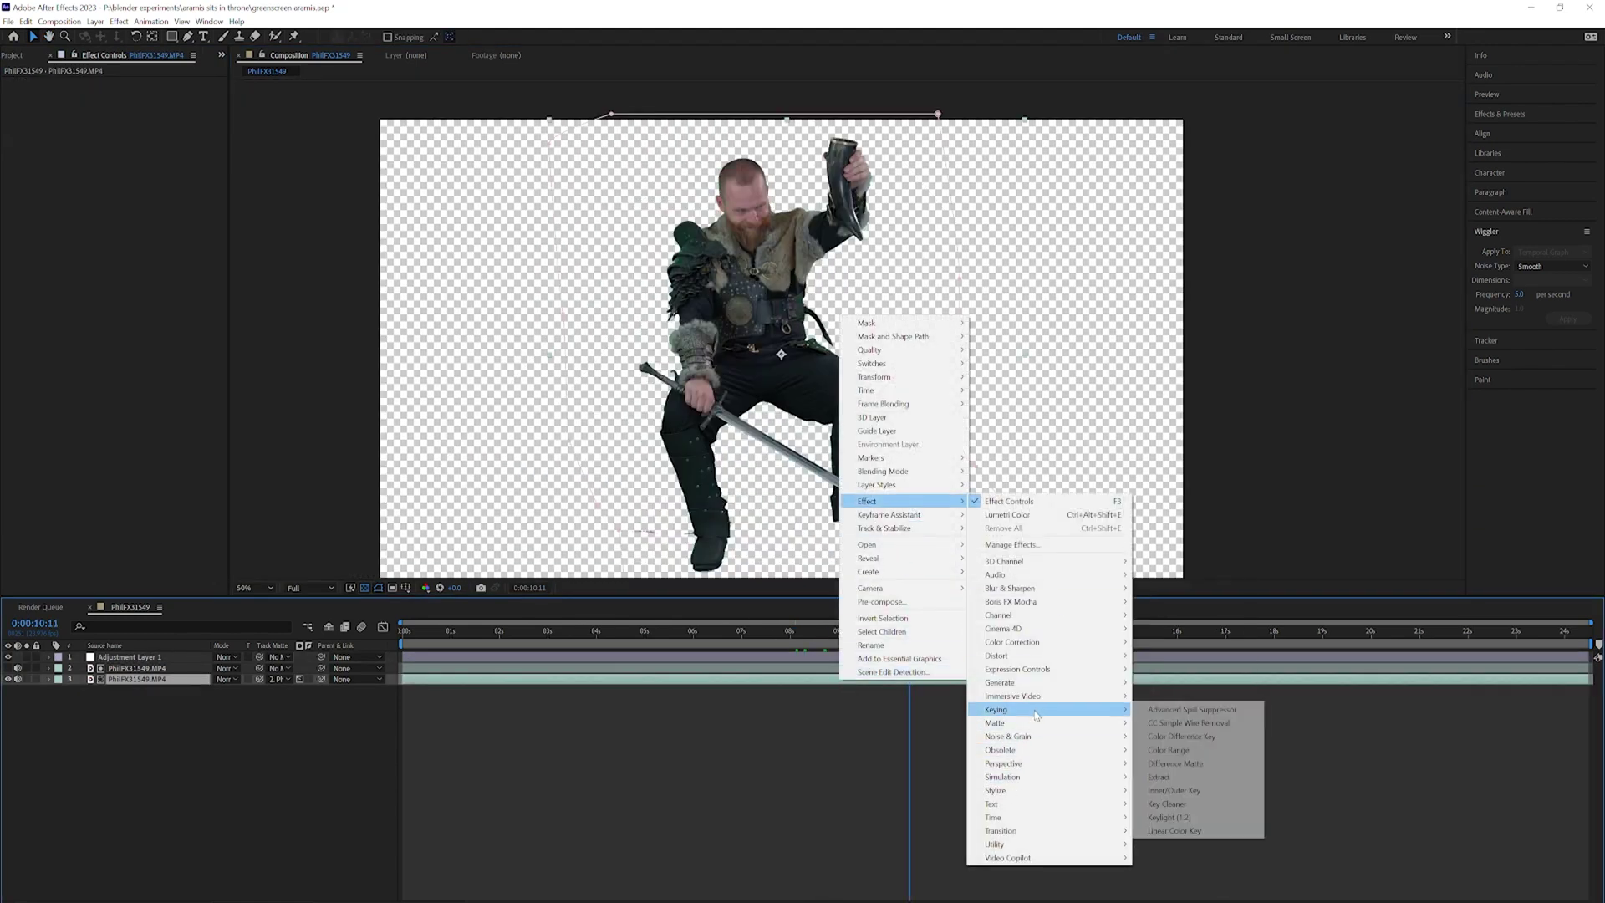
click(1195, 710)
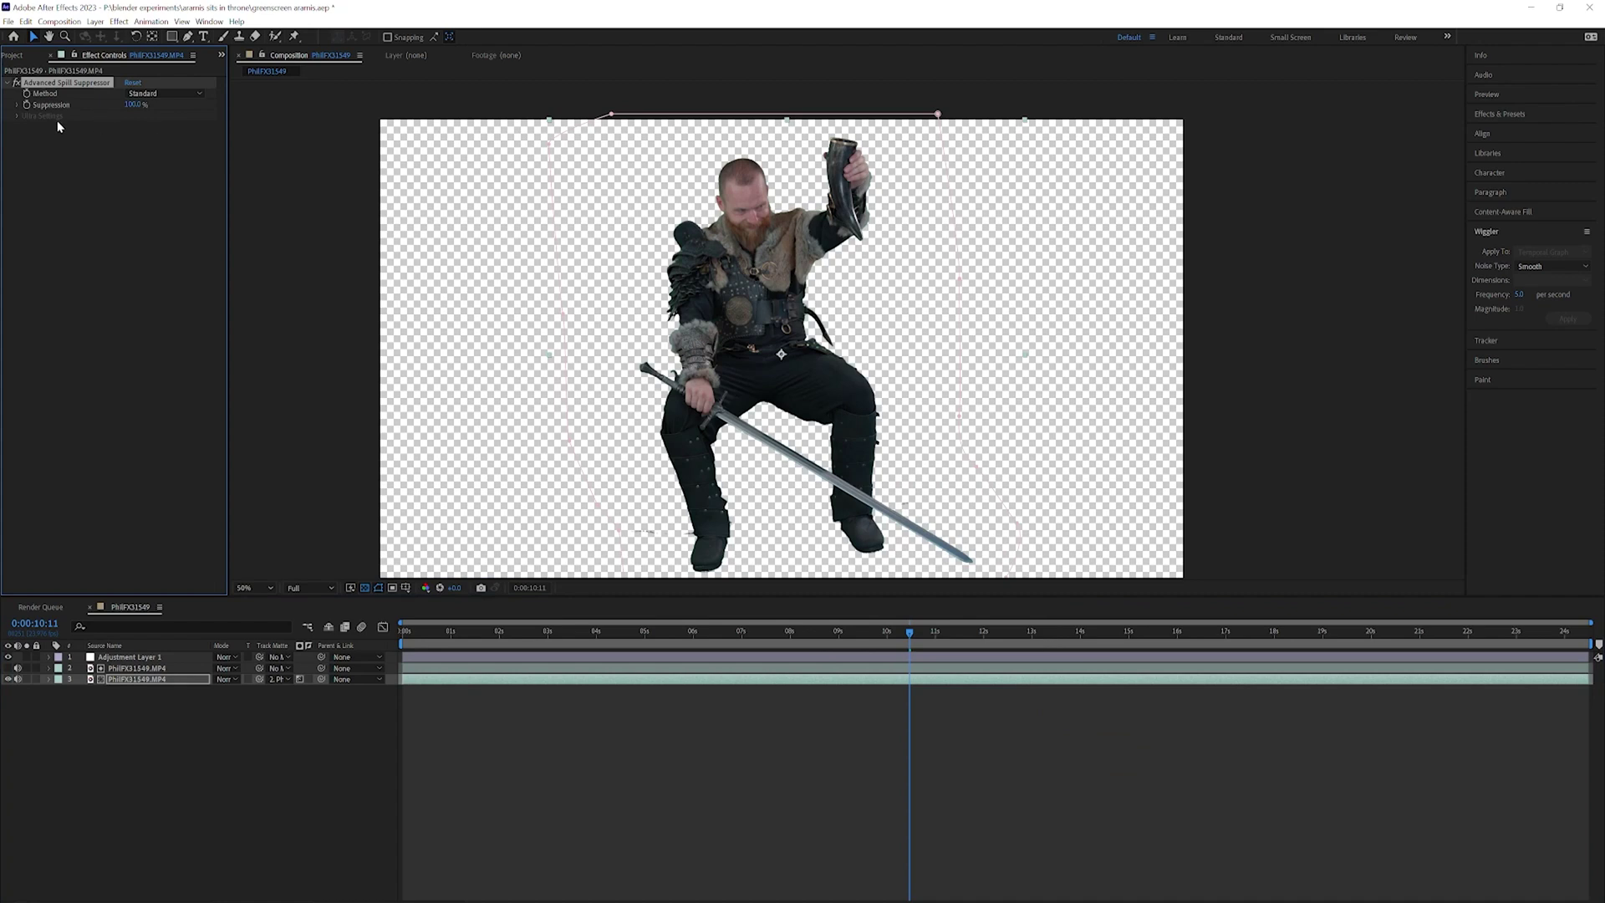
Set the spill suppression method to Ultra and toggle the effect to compare the subject's edges with and without it.
click(151, 120)
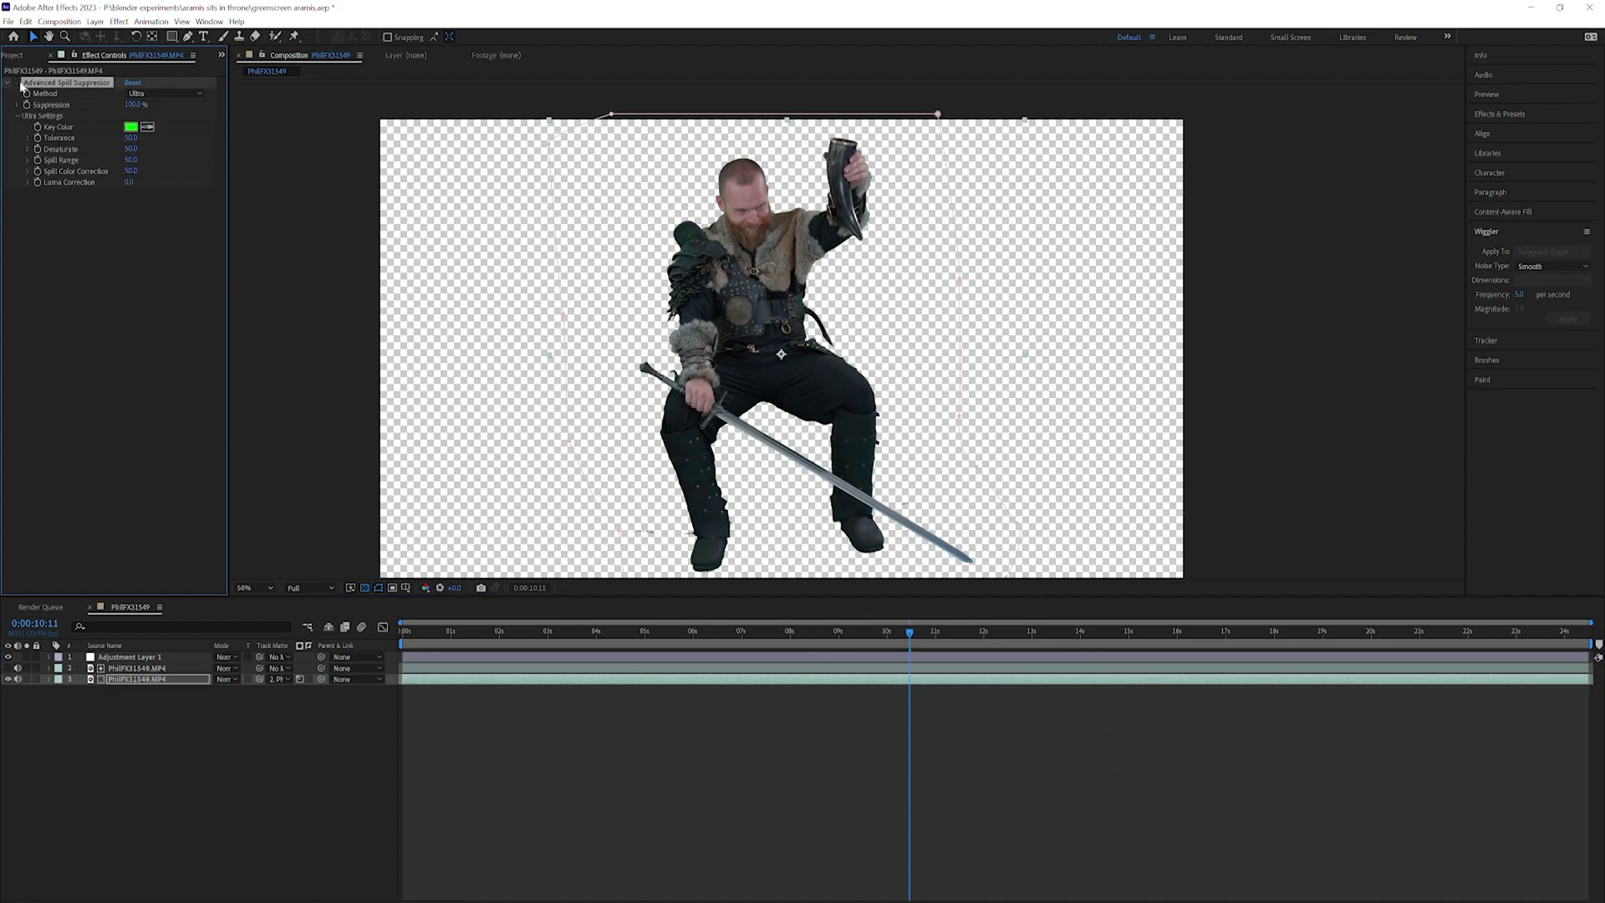
click(18, 84)
scroll(1015, 392, down, 3)
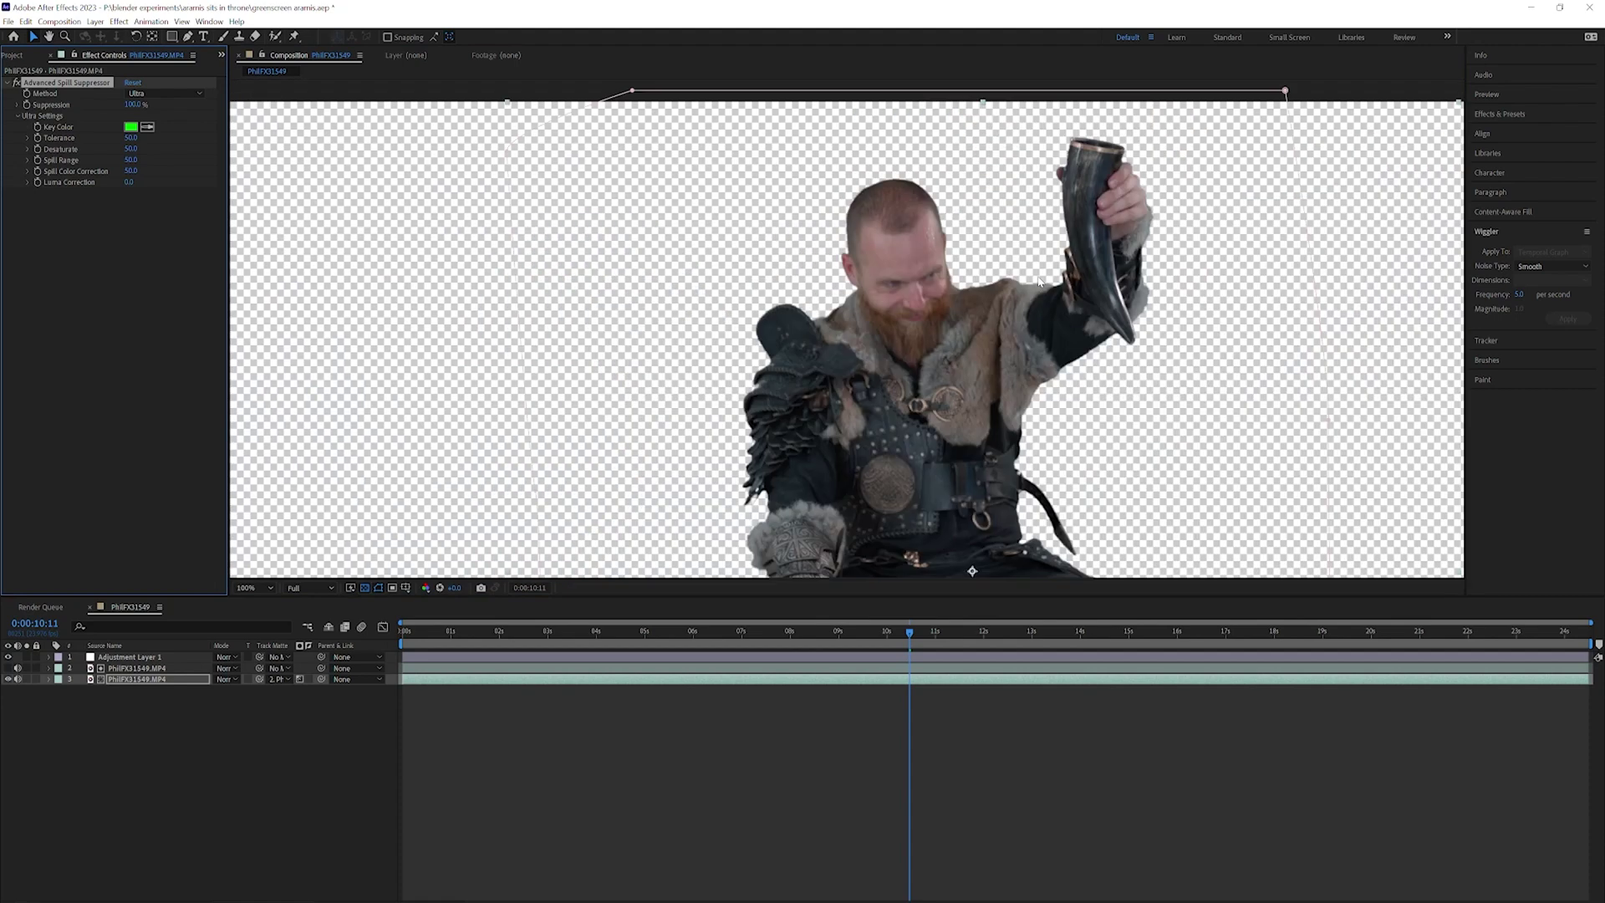
middle_drag(1024, 397, 924, 291)
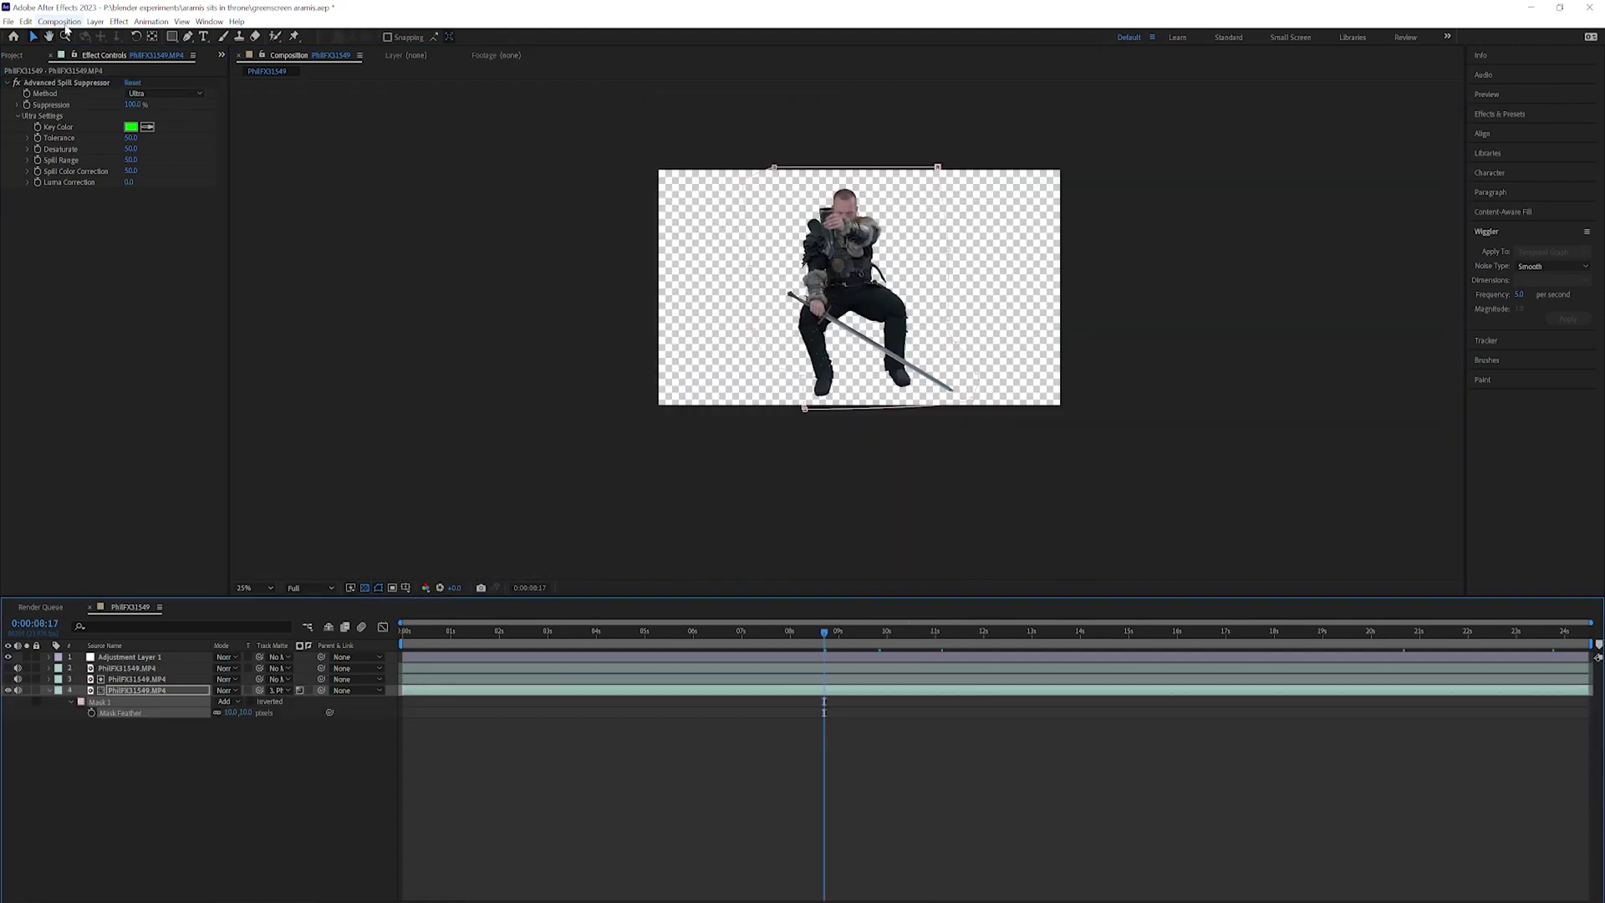
Pre-render the composition to an output file named "aramis on throne greenscreen".
click(59, 22)
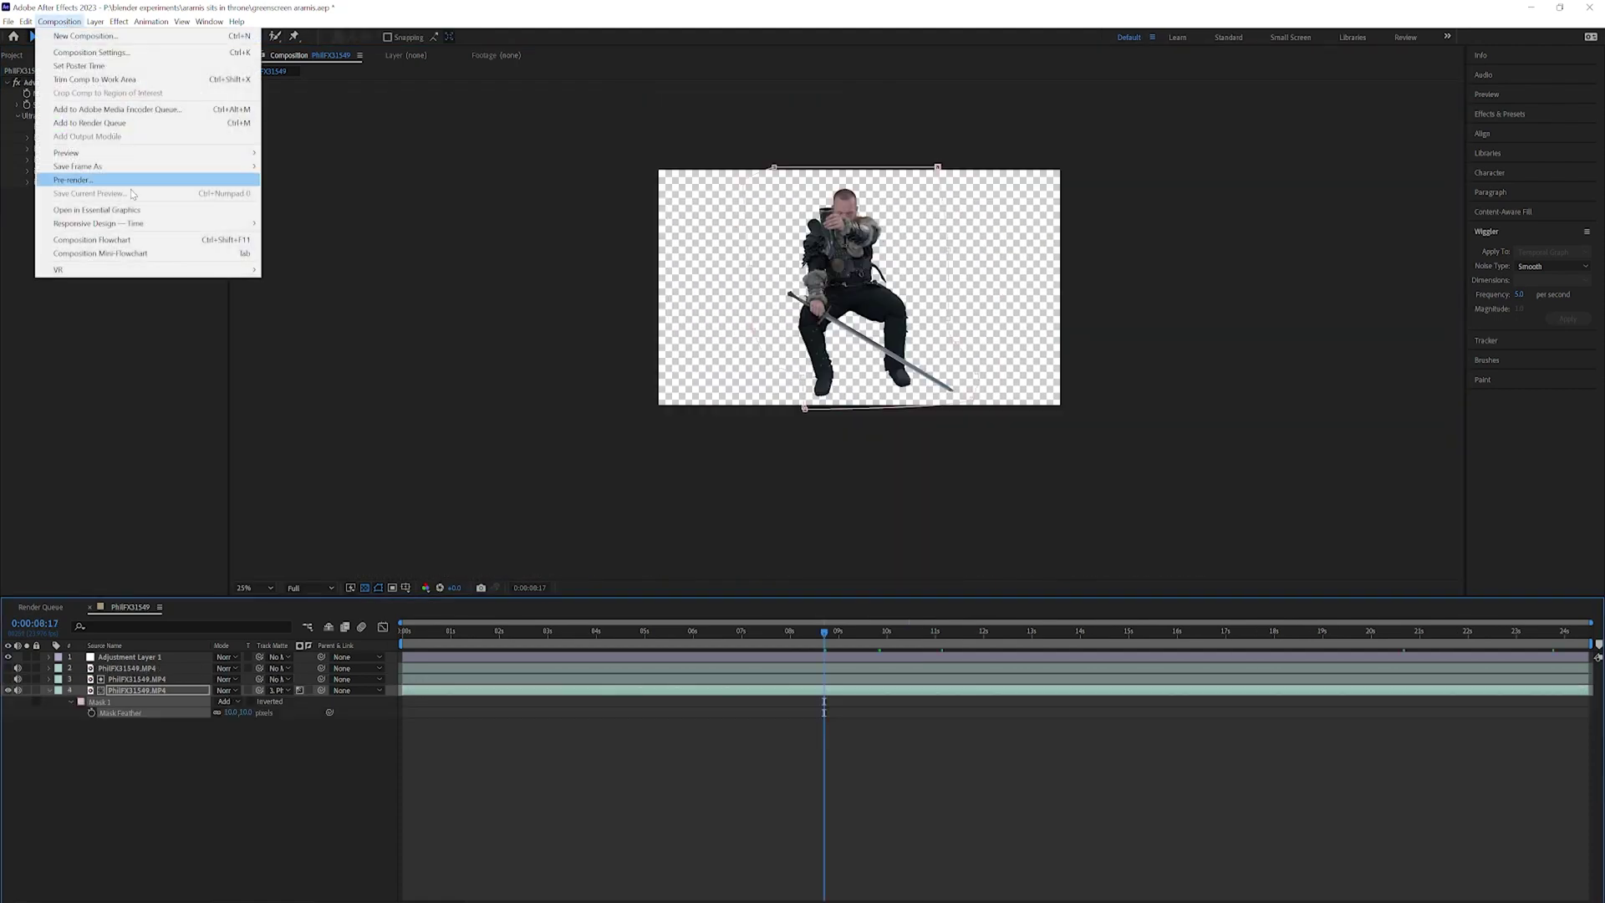
click(109, 182)
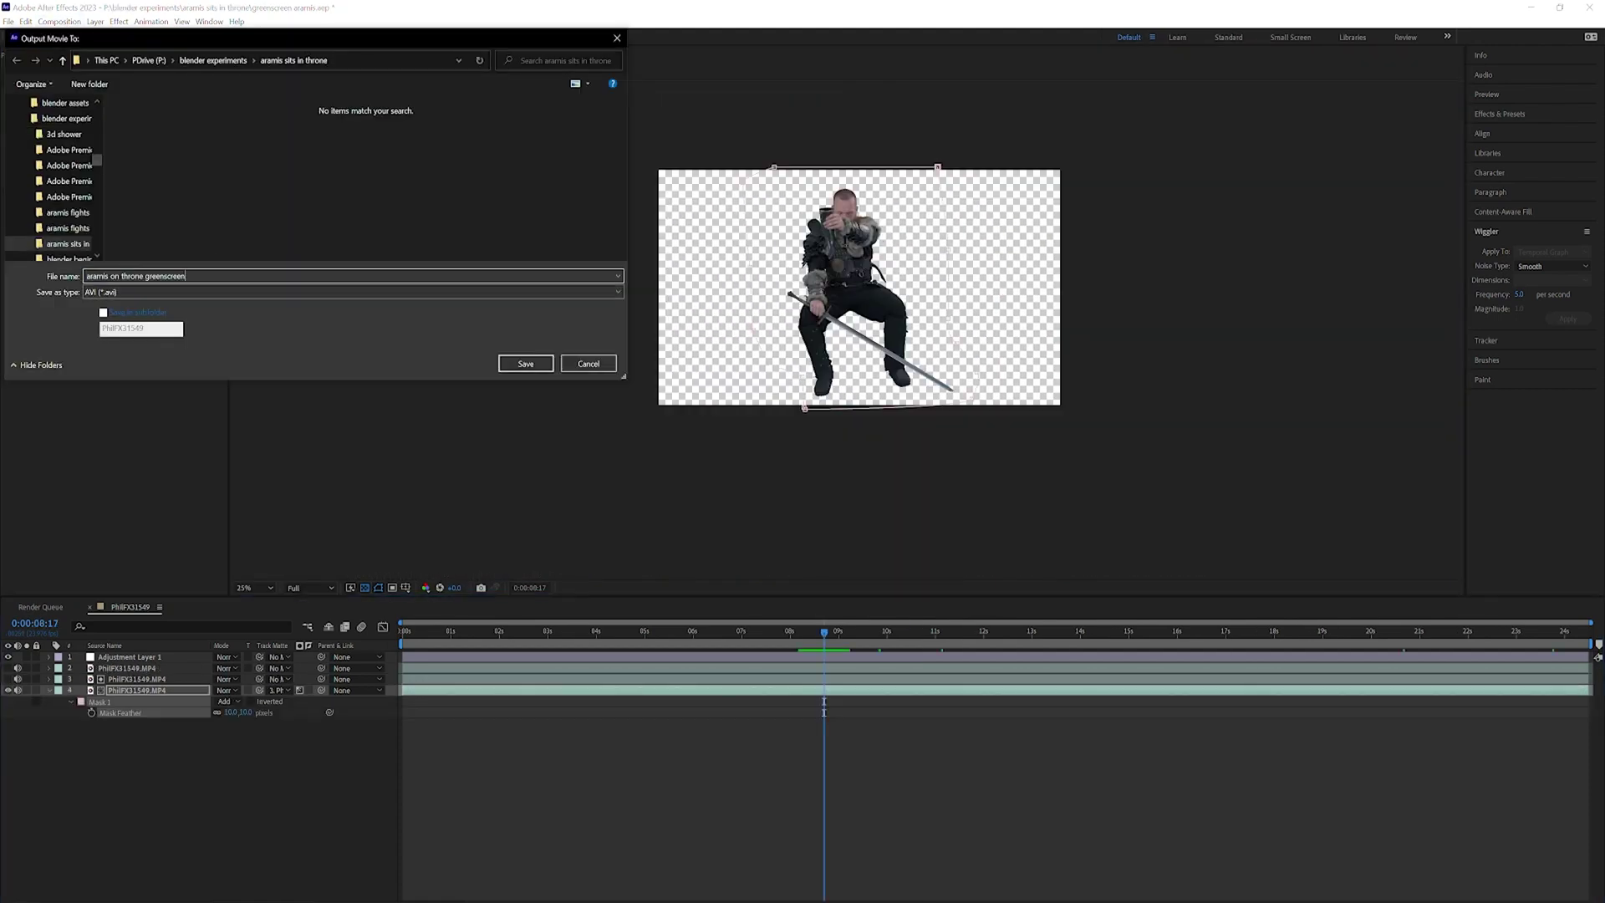
key(Return)
Set the output module to Best Render Settings and change its QuickTime video codec to Apple ProRes 4444.
click(86, 687)
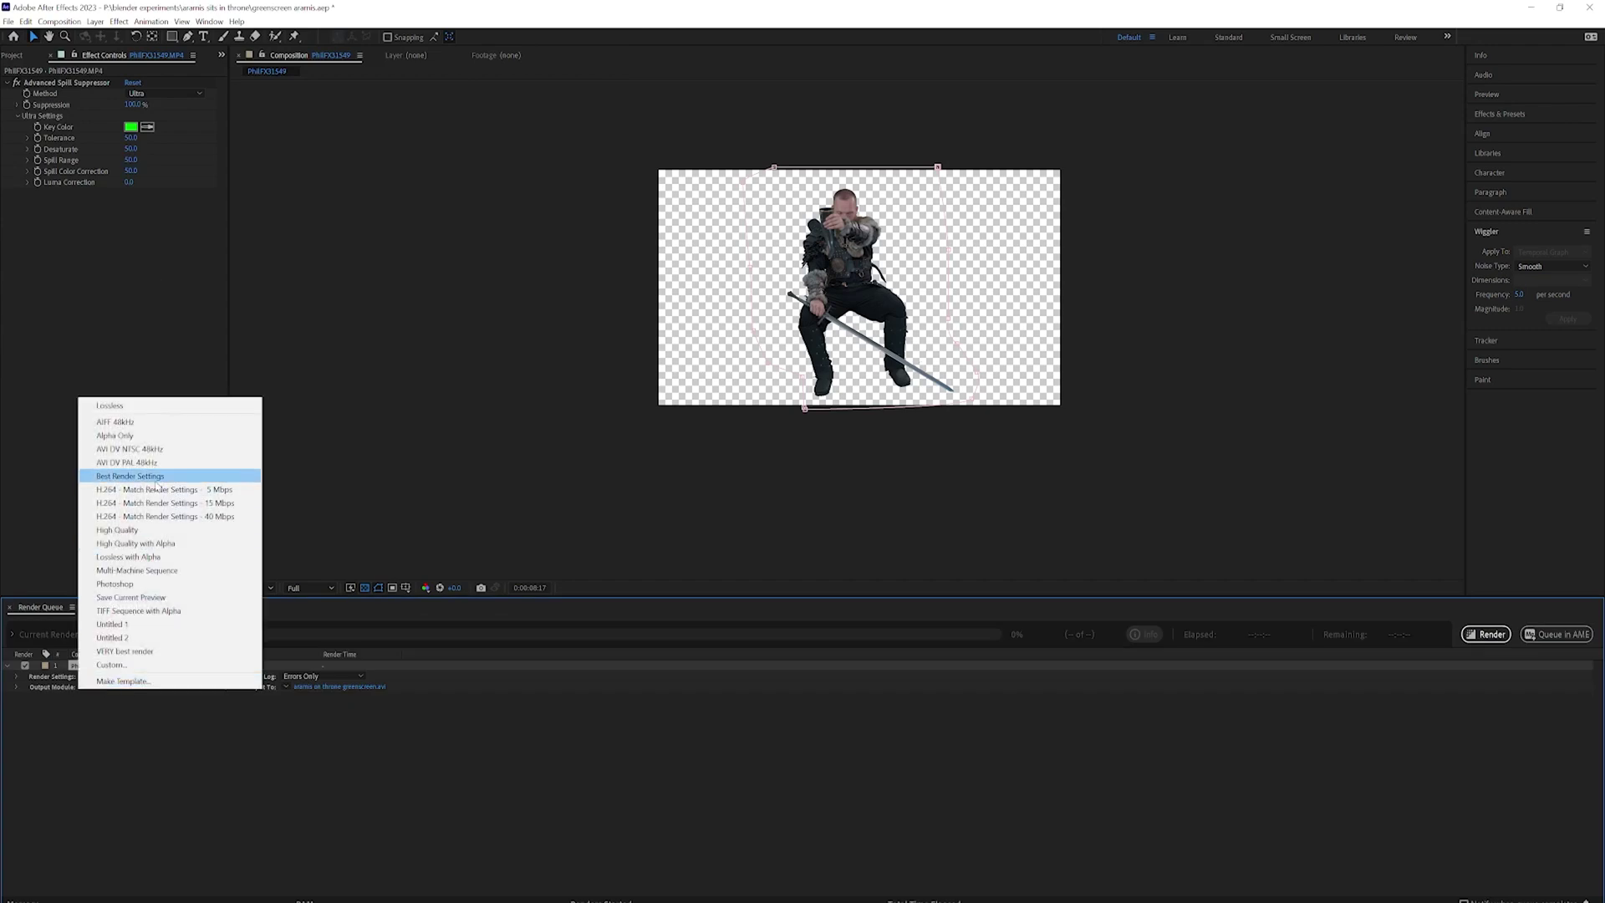
click(154, 477)
click(120, 687)
click(443, 276)
click(326, 171)
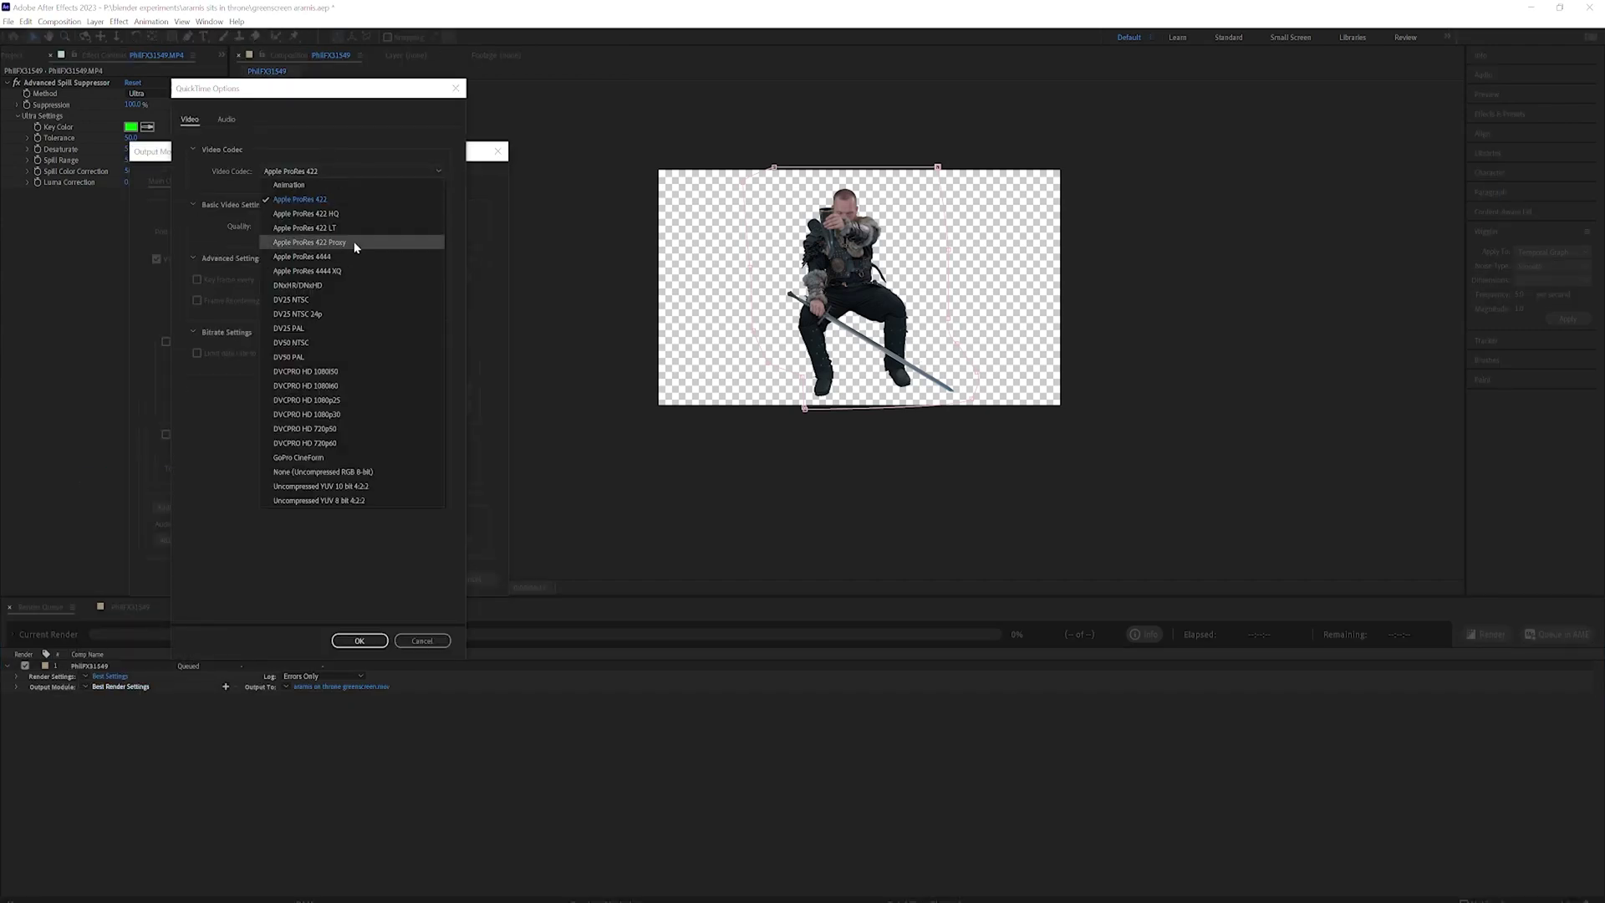
click(355, 258)
click(359, 640)
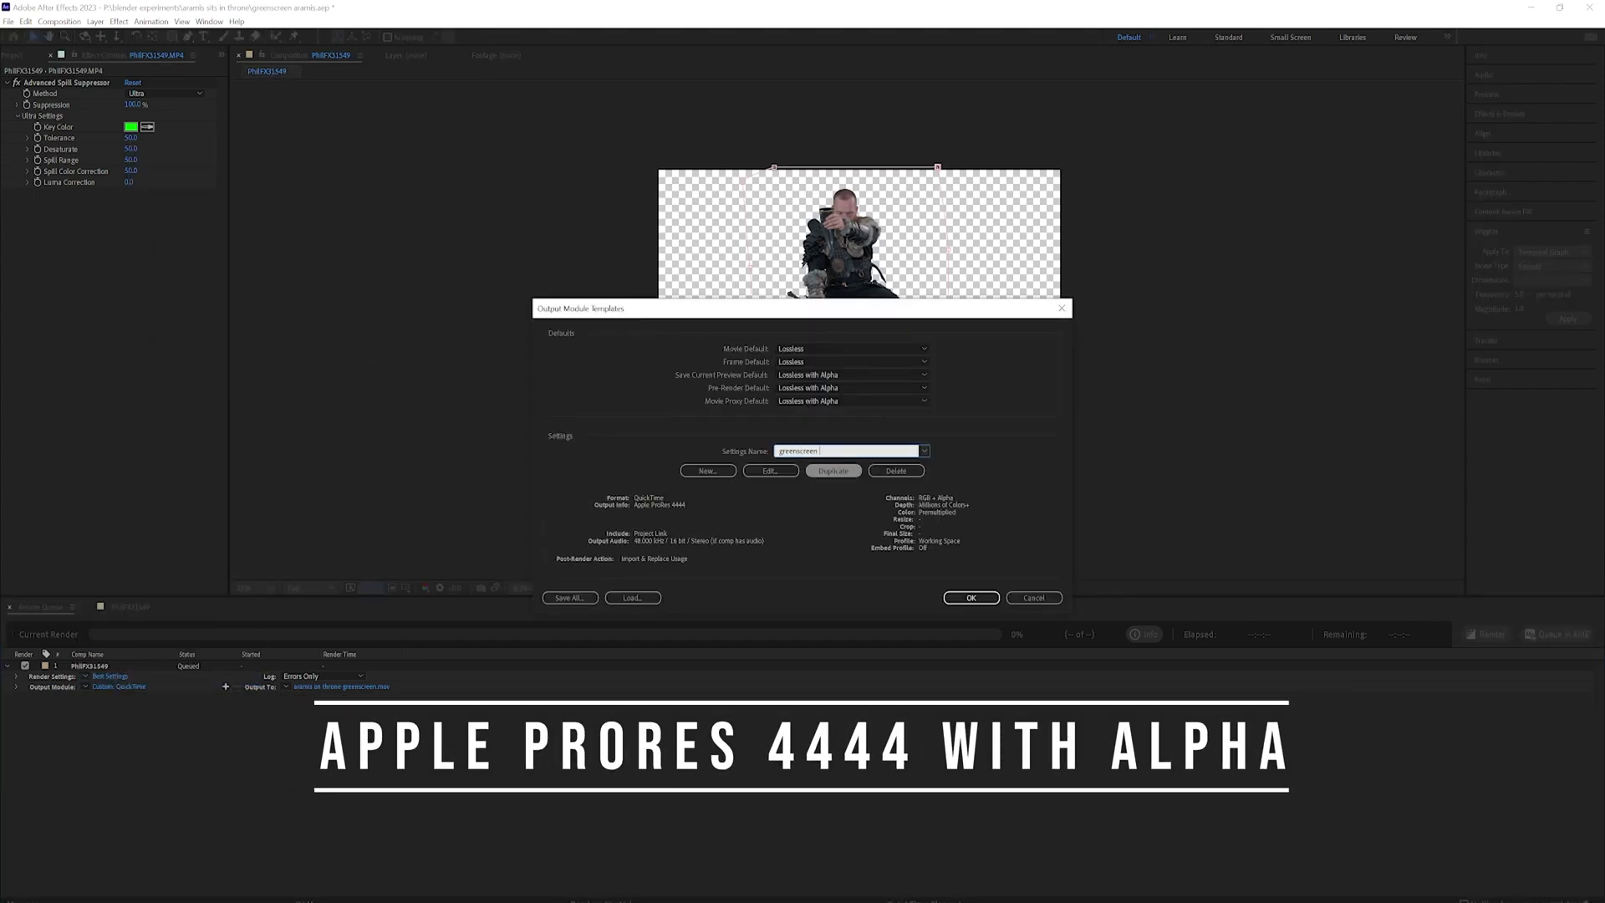
Save the output module template as "greenscreen export", check the queued item's output settings, and start the render.
click(970, 597)
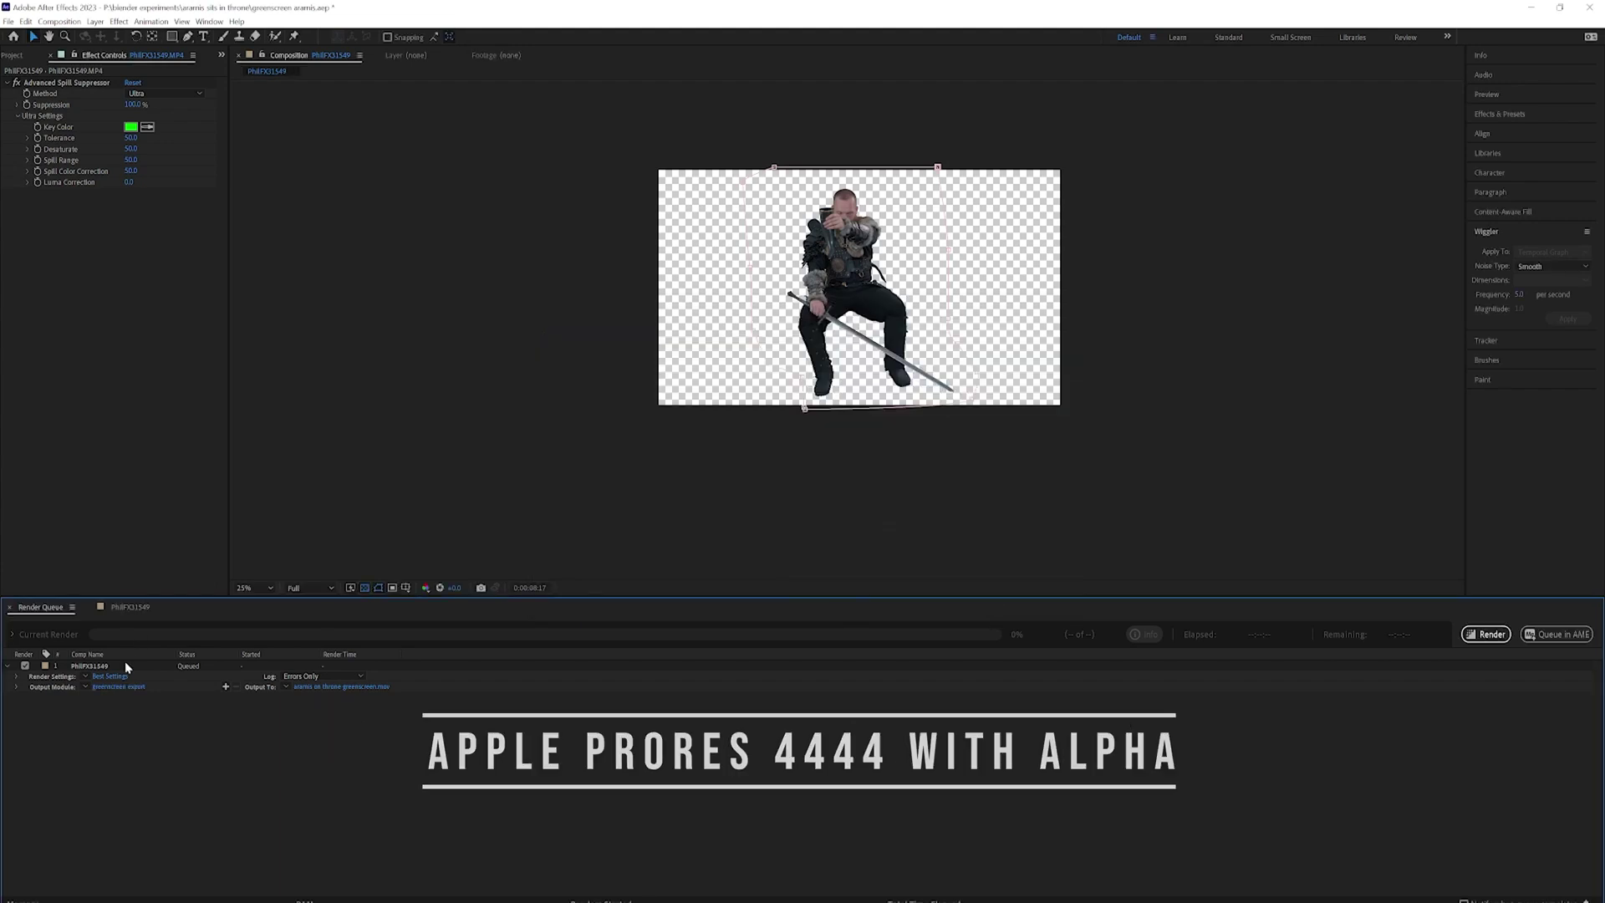
click(118, 686)
click(490, 583)
click(87, 687)
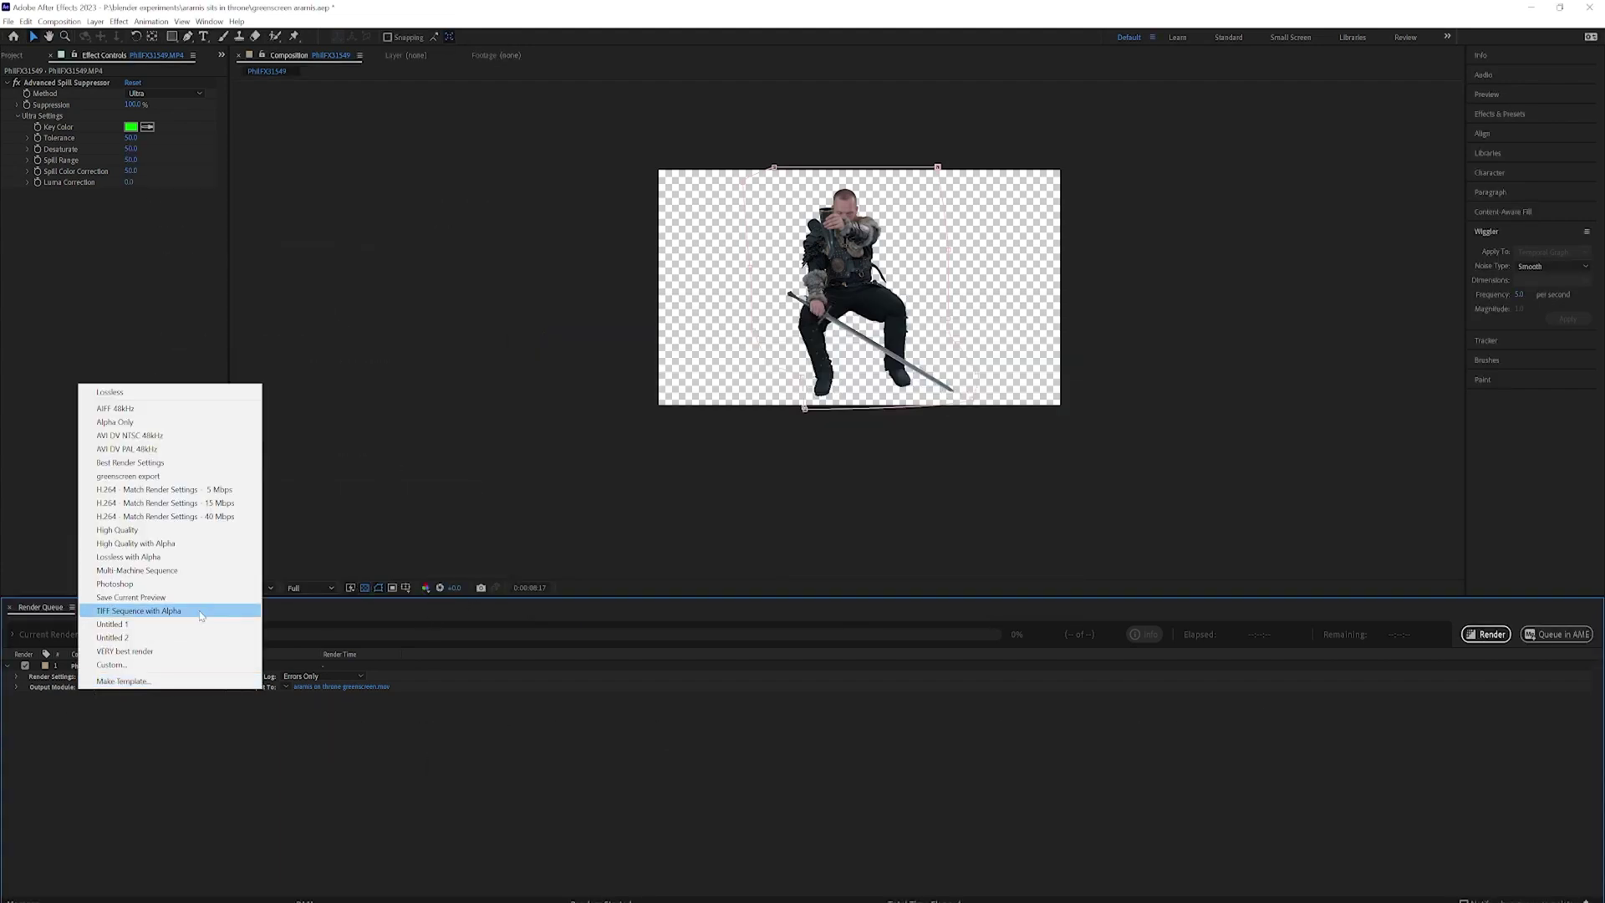
click(388, 785)
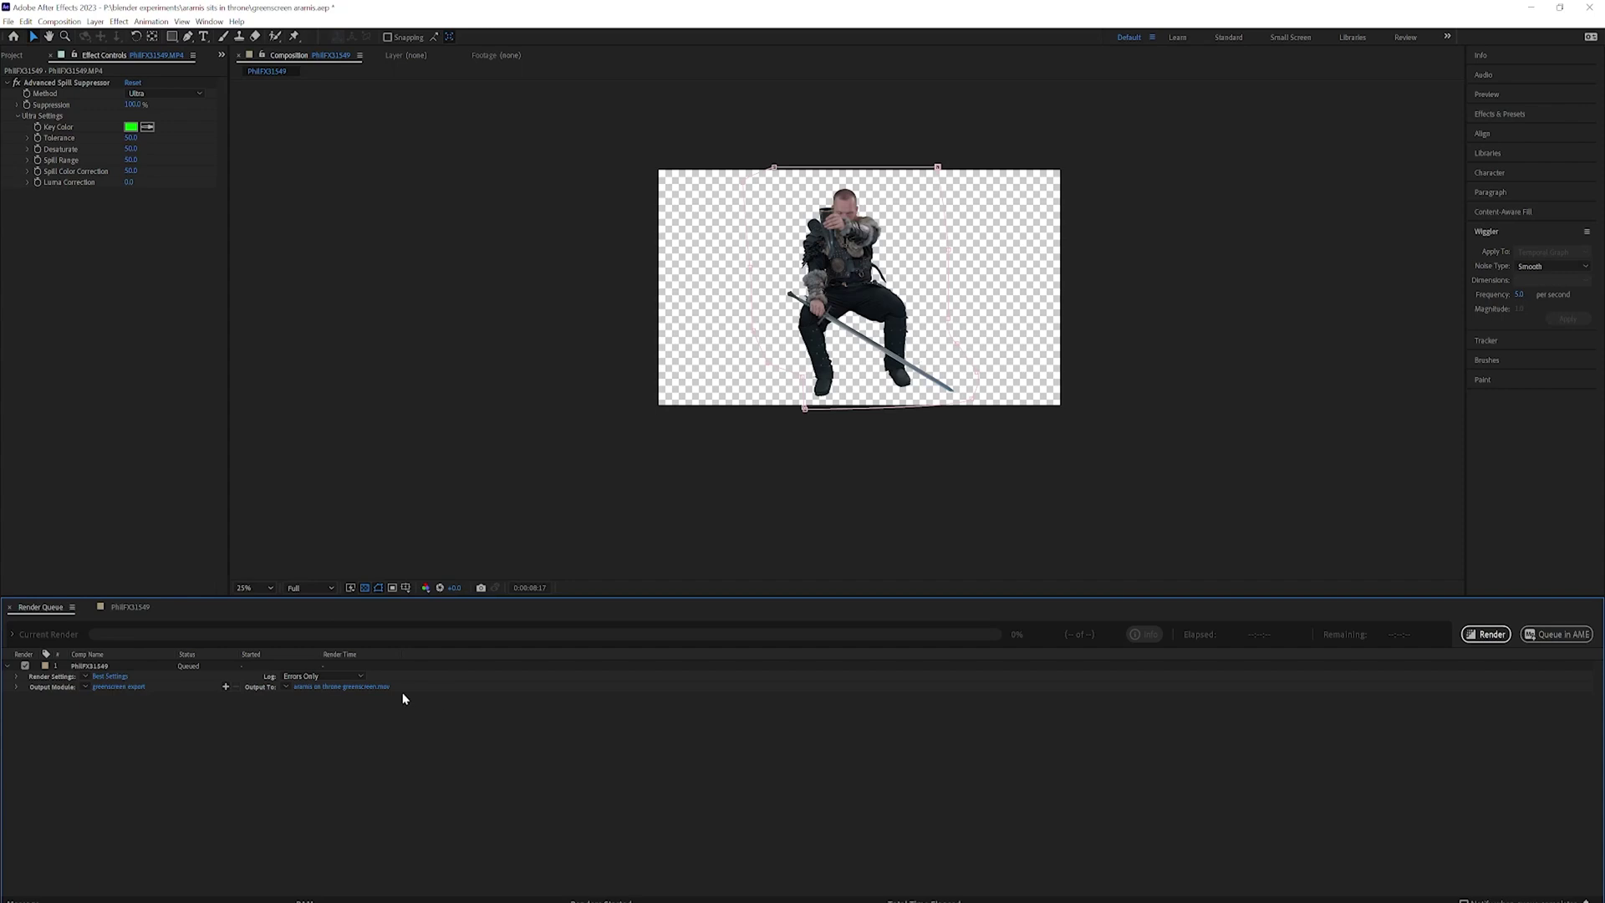
click(1488, 634)
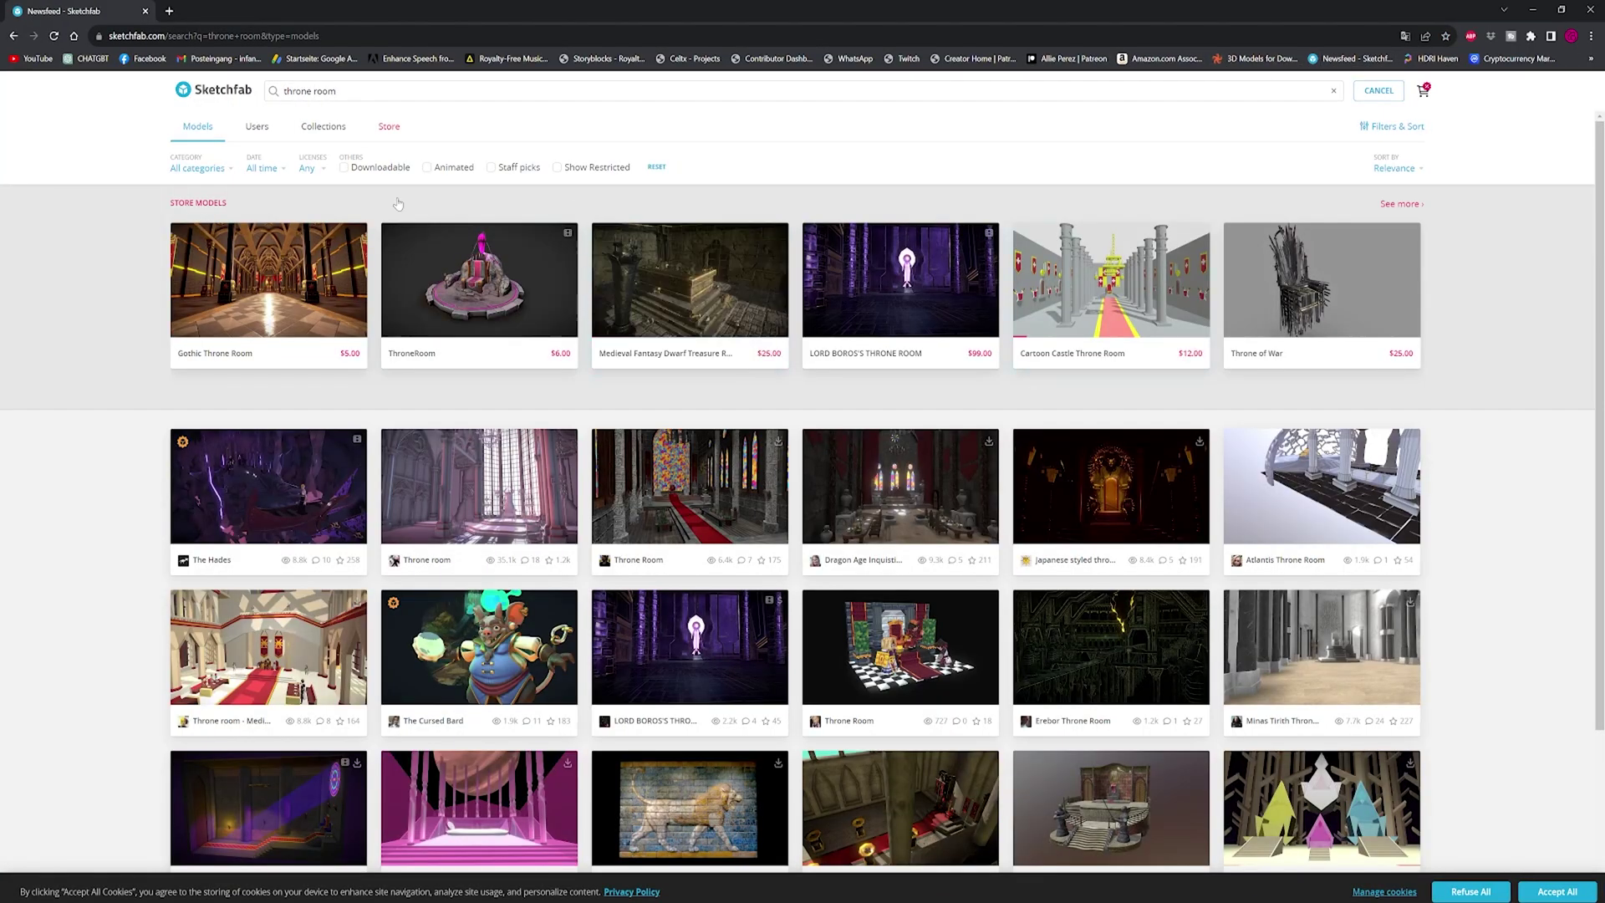
On Sketchfab, limit the throne room results to downloadable models and open Minas Tirith Throne Room Test v1 for inspection.
click(344, 167)
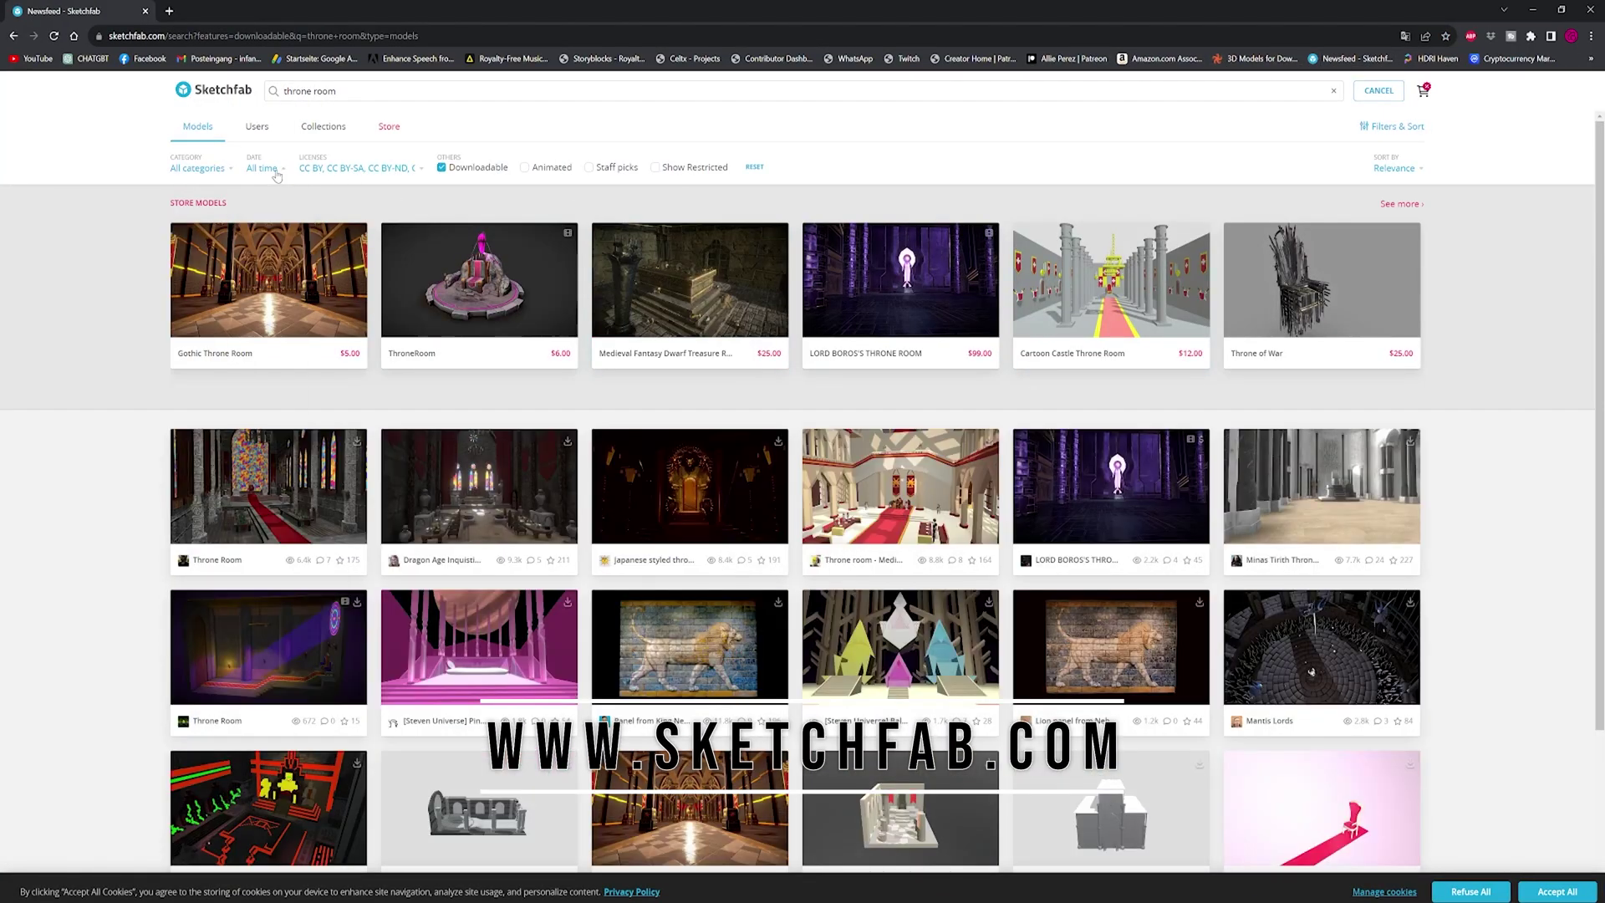
mouse_move(234, 174)
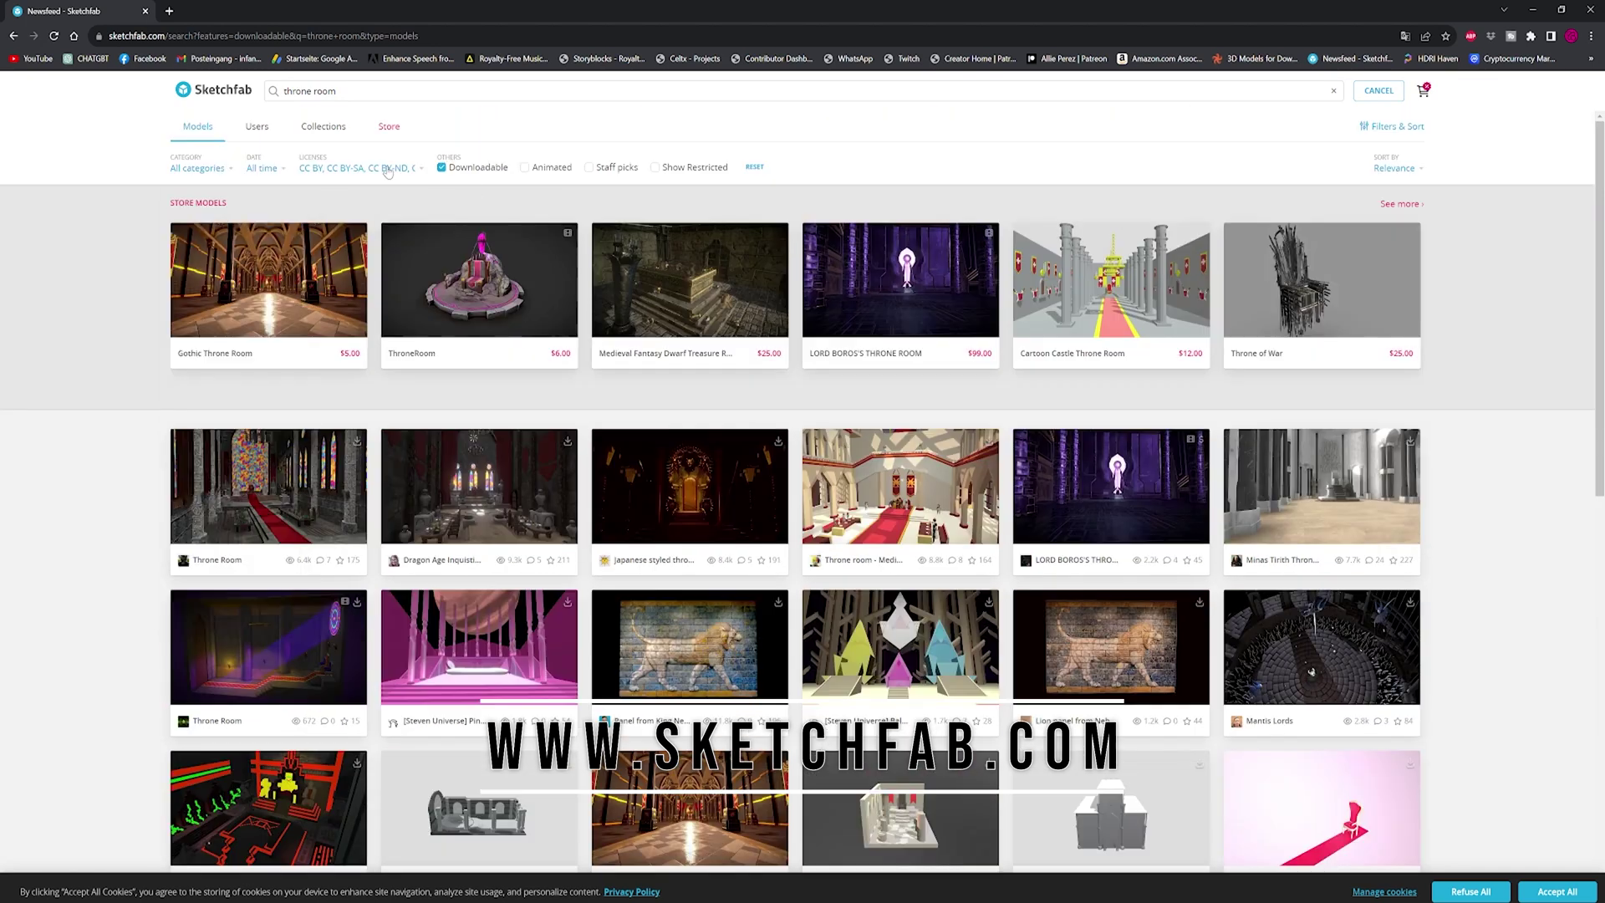
click(1320, 489)
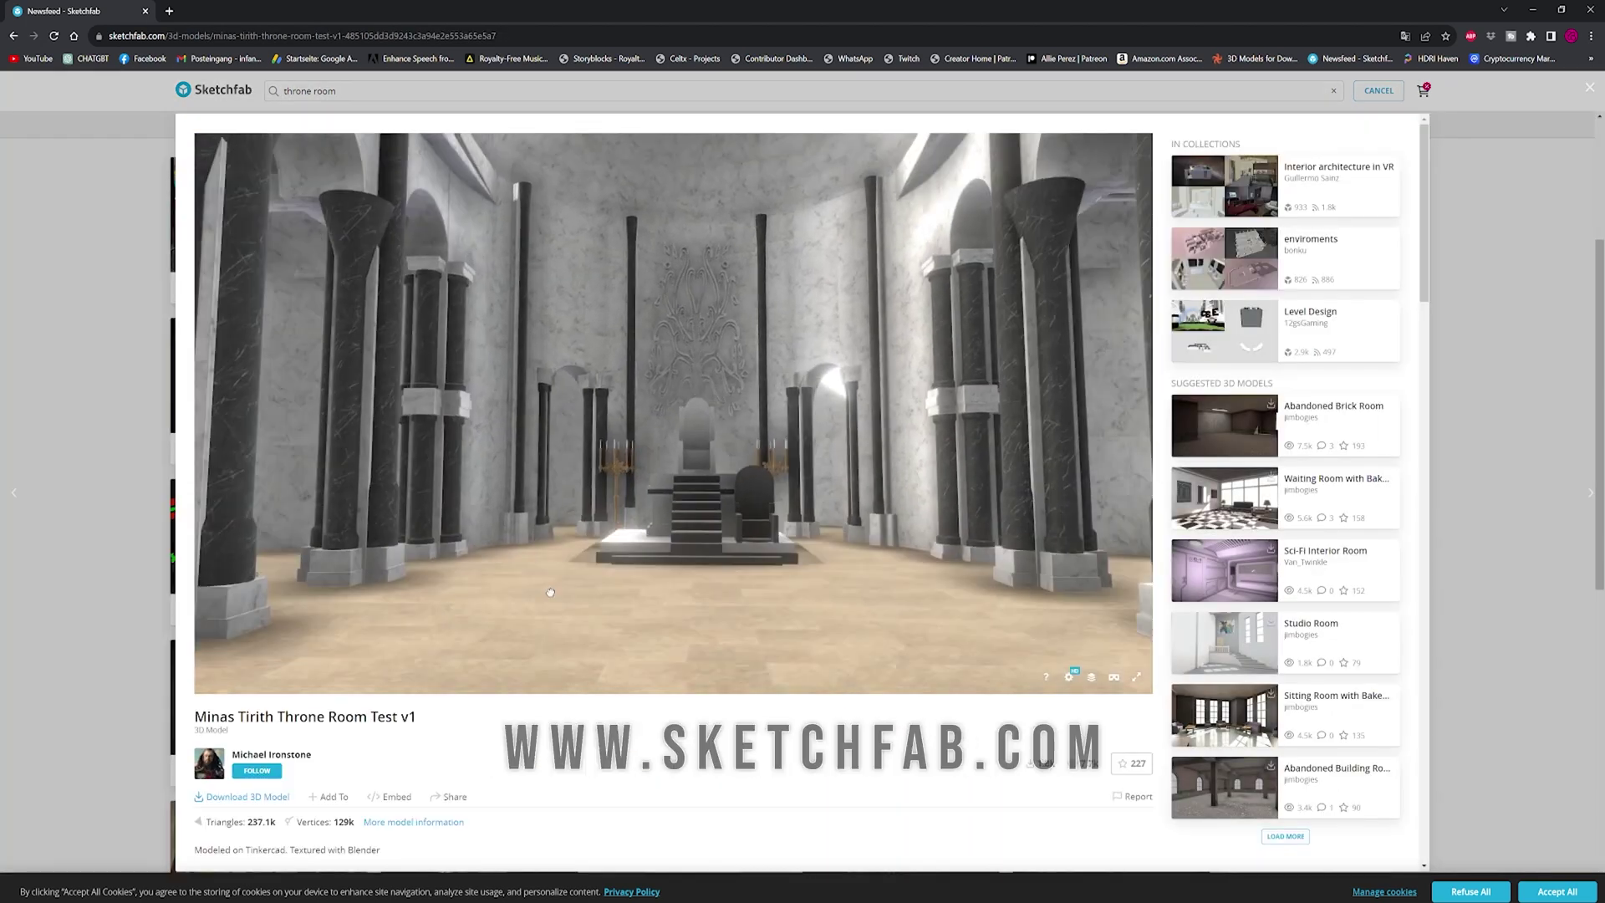
mouse_move(708, 533)
mouse_down()
mouse_move(691, 538)
mouse_move(745, 610)
mouse_move(736, 569)
mouse_move(752, 550)
mouse_move(719, 548)
mouse_move(752, 552)
mouse_up()
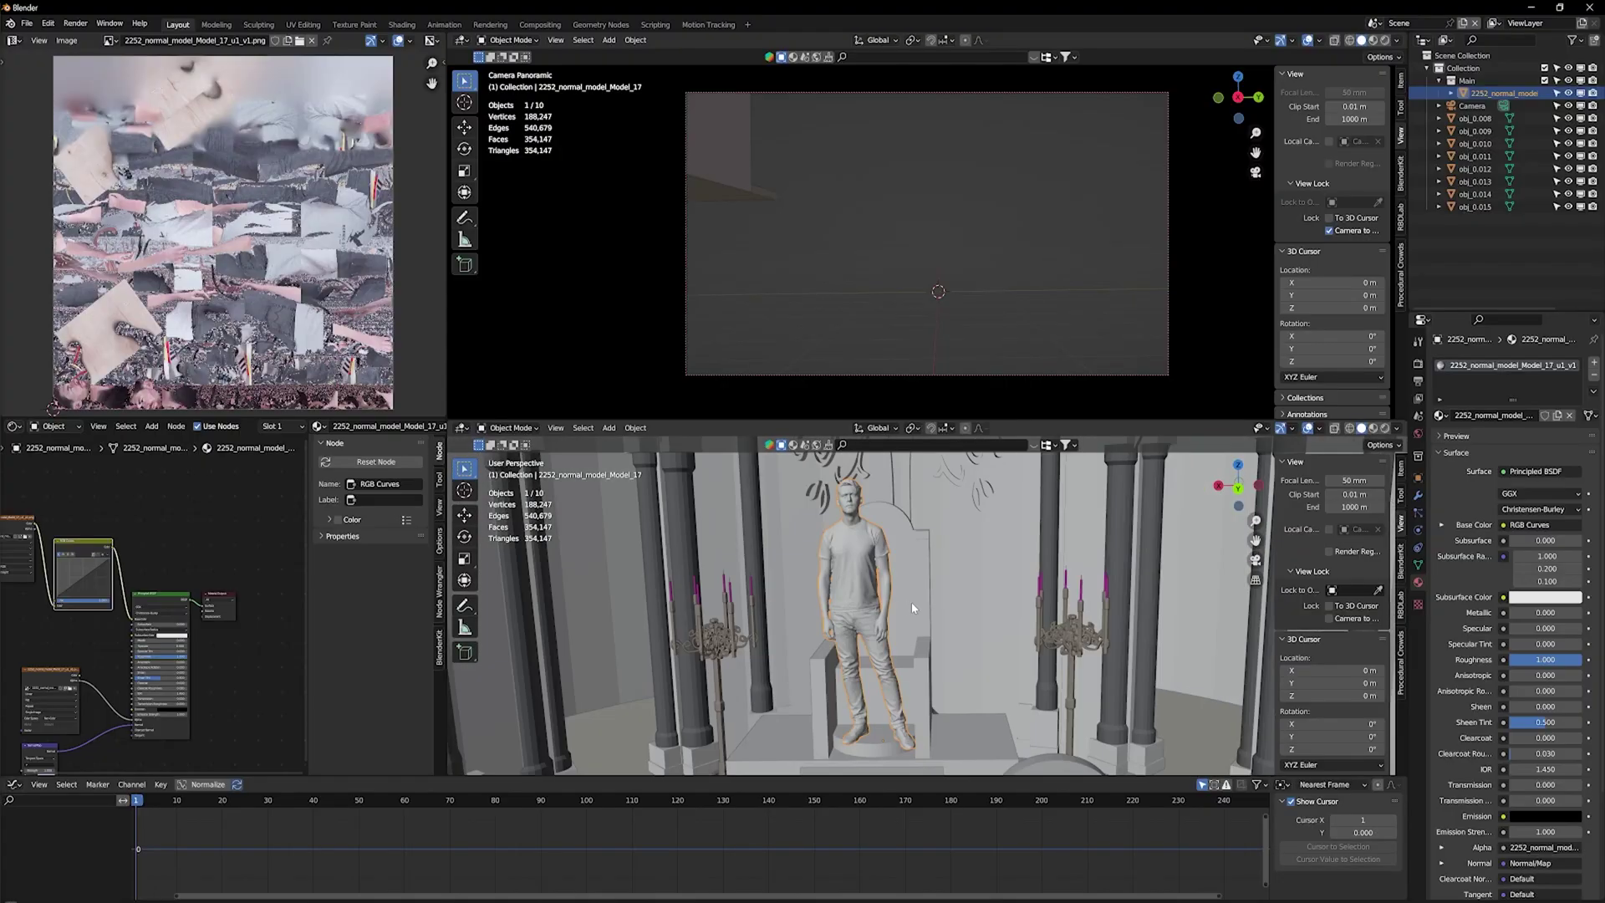
Display the throne room with material preview shading, framed around the standing figure at the throne.
shift+middle_drag(911, 603, 967, 618)
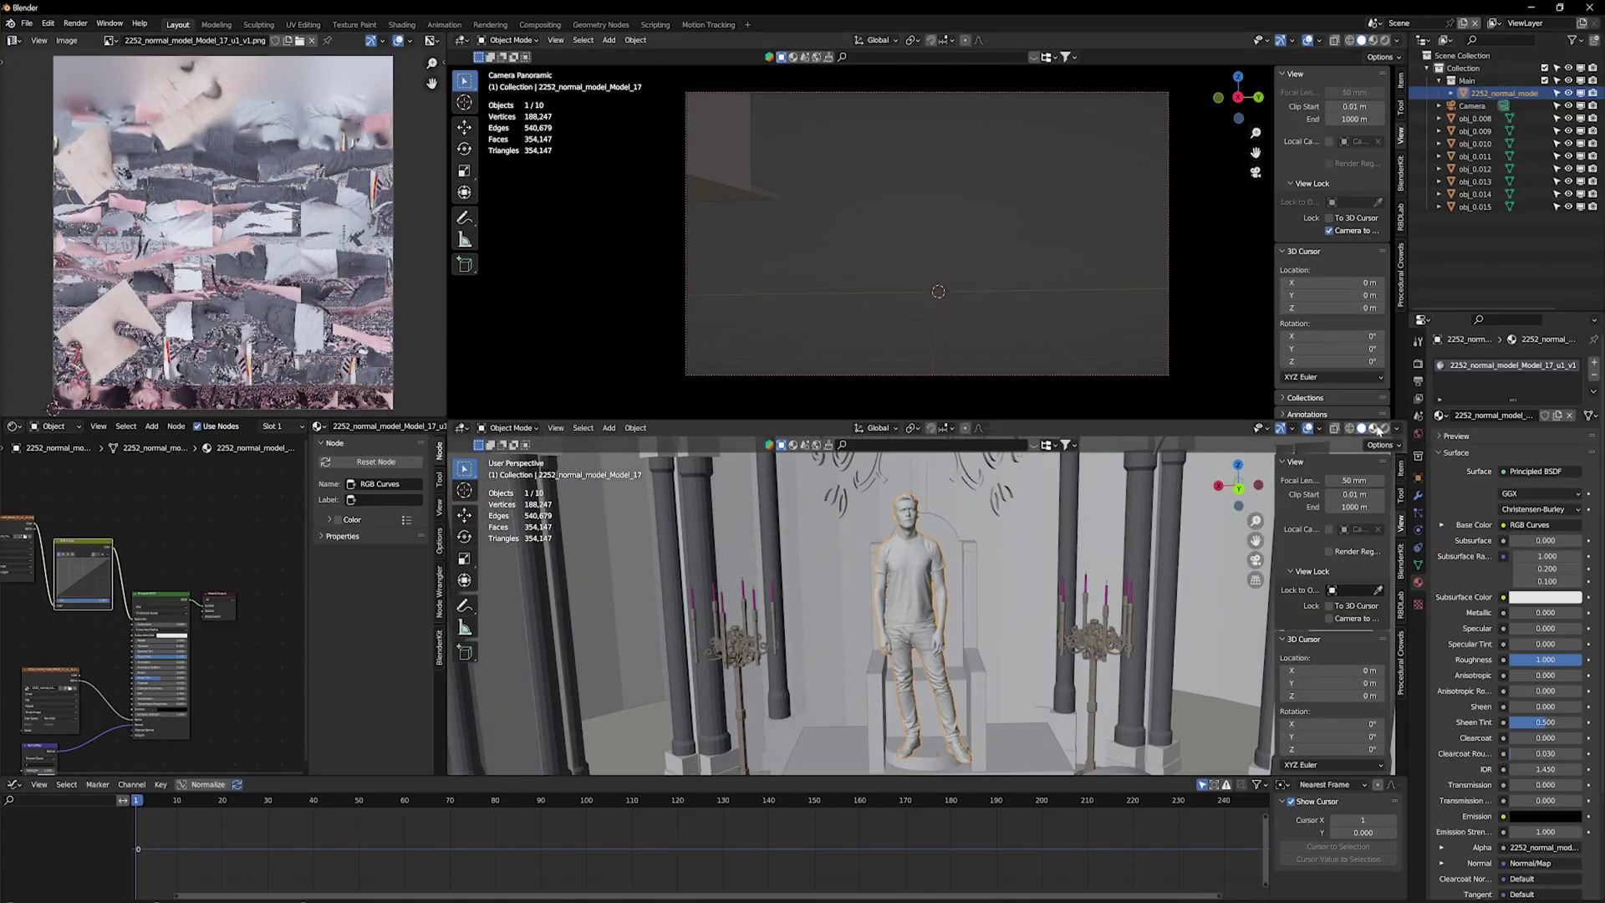
click(1378, 429)
scroll(968, 639, up, 5)
scroll(978, 631, down, 3)
scroll(992, 607, up, 2)
shift+middle_drag(970, 608, 941, 645)
scroll(940, 646, up, 3)
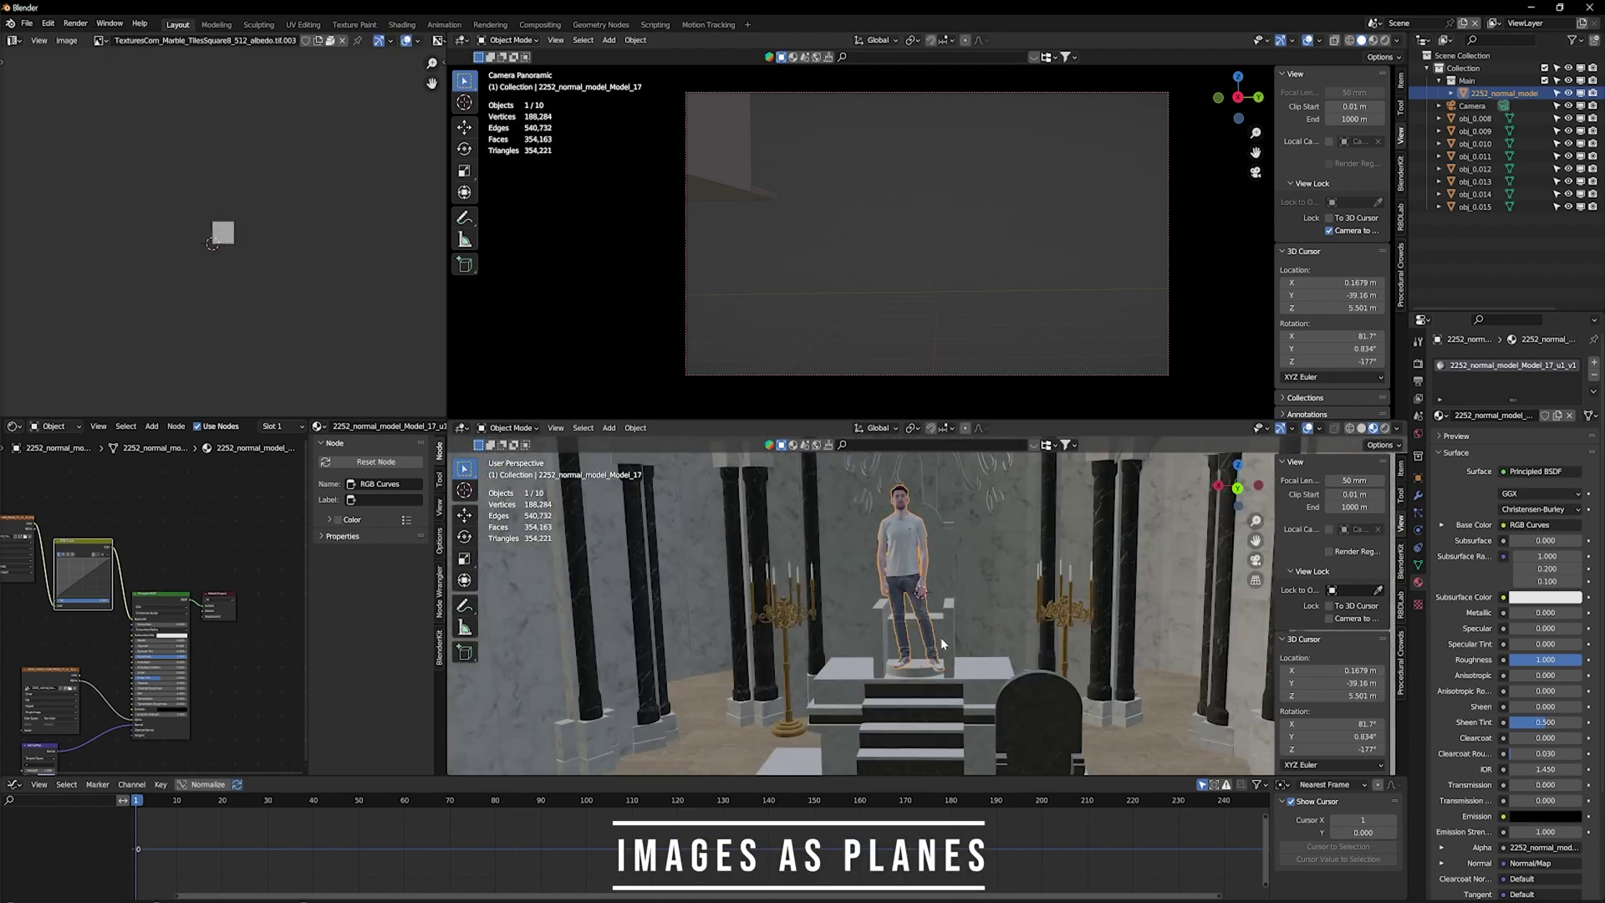
Add the "aramis on throne greenscreen" footage to the scene using Images as Planes.
key(shift+a)
mouse_move(937, 775)
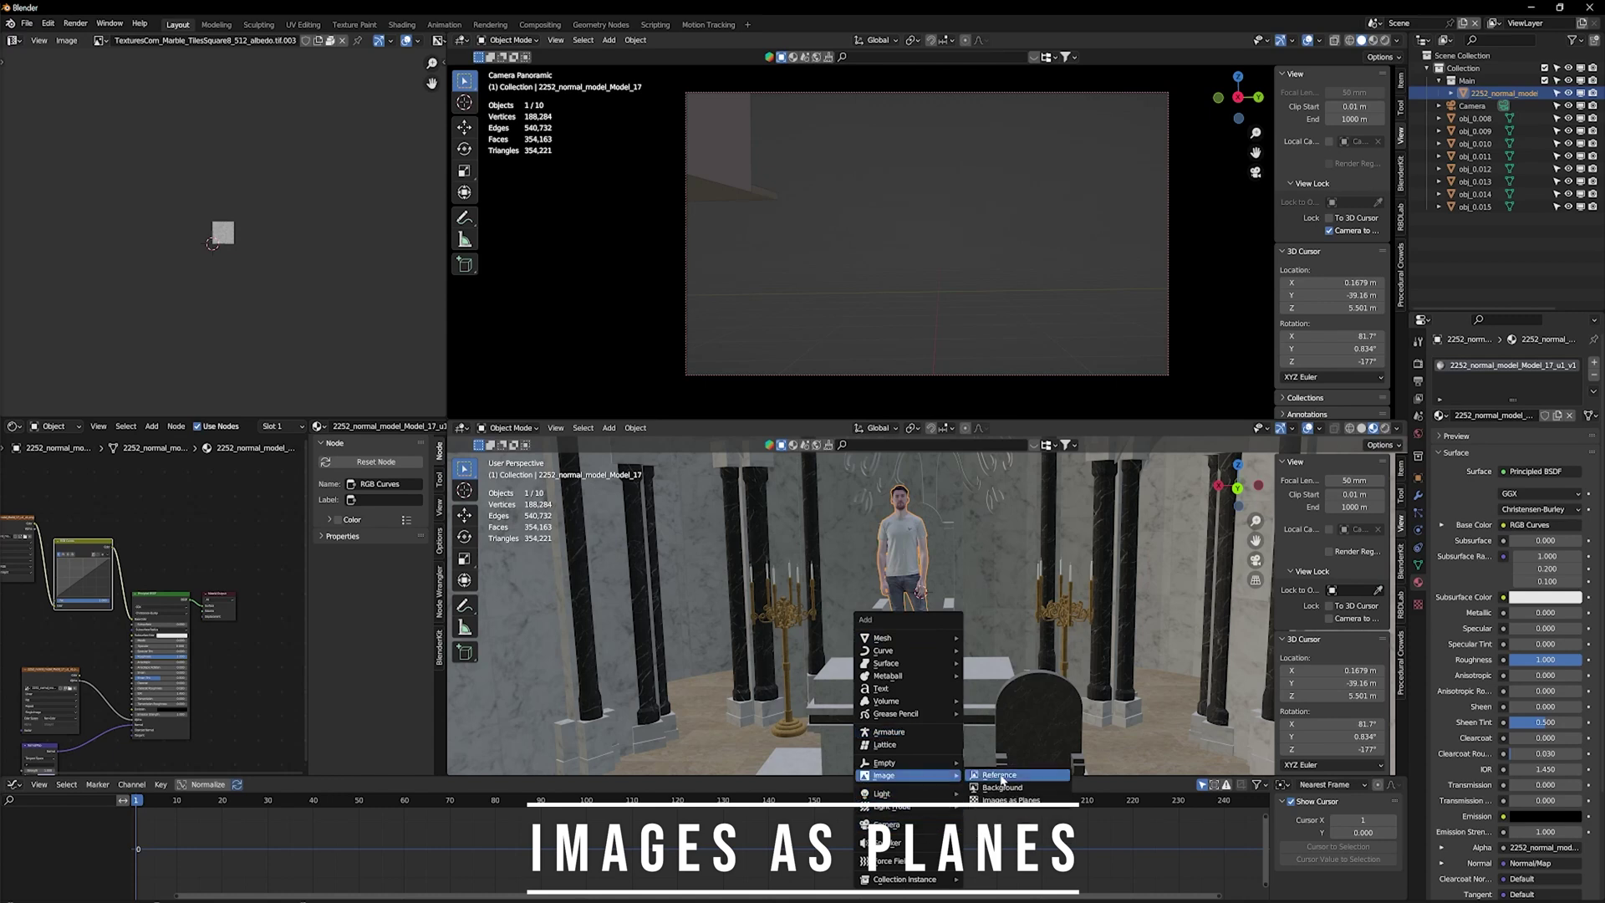
click(1006, 799)
scroll(542, 507, down, 3)
click(531, 613)
double_click(669, 343)
click(671, 359)
click(990, 623)
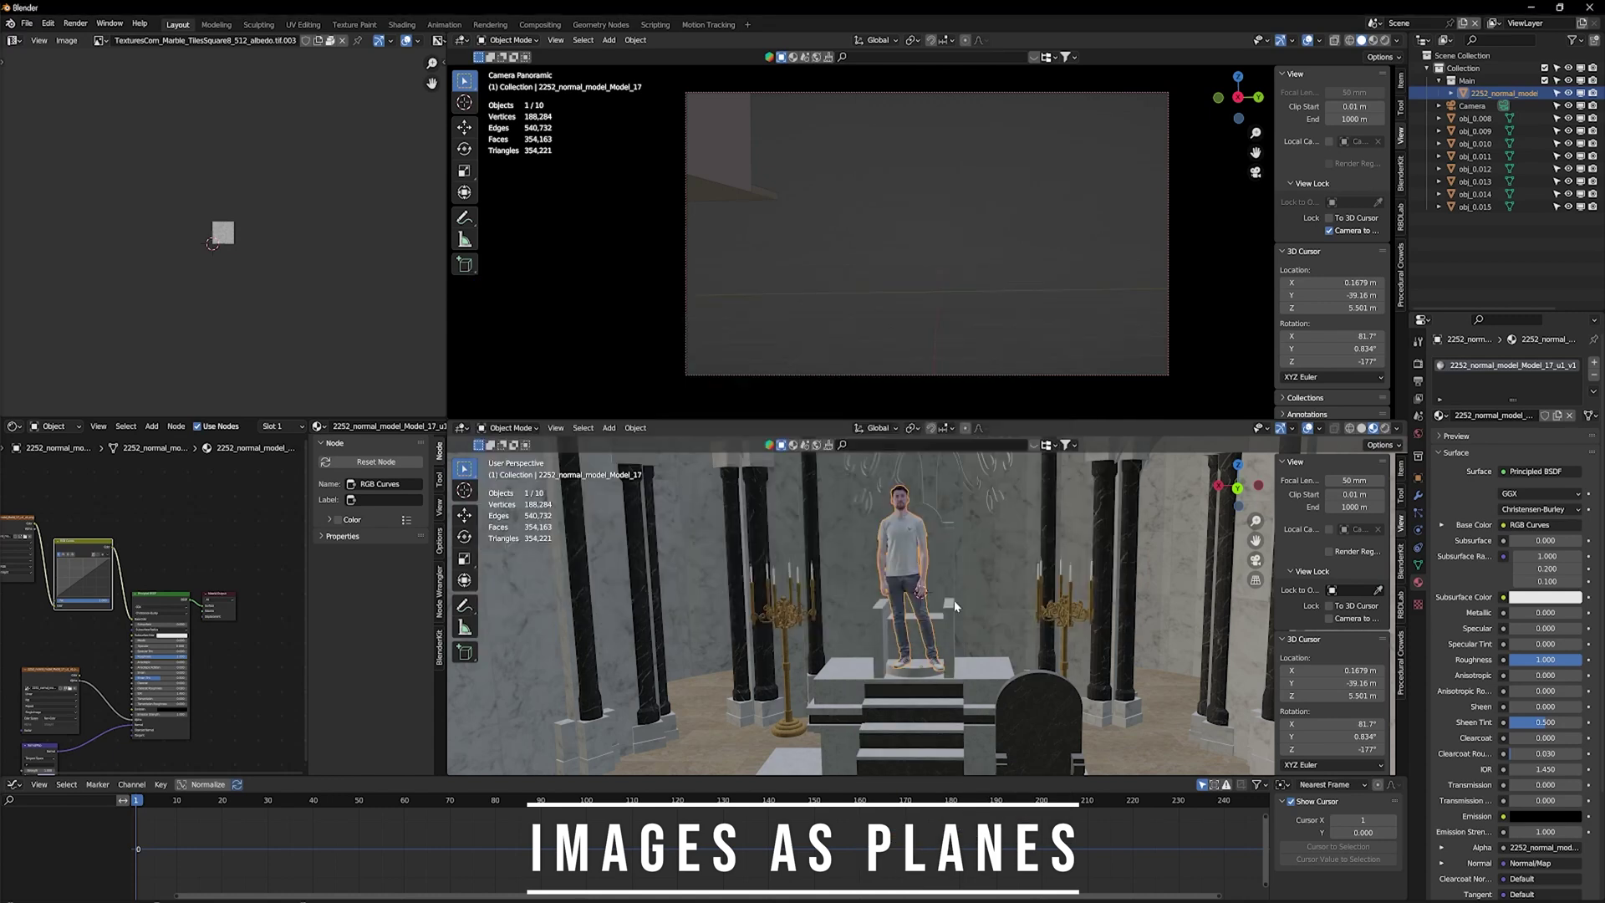
Rotate the footage plane 90 degrees about the X axis and scale it up to match the standing reference figure.
key(r)
key(x)
key(9)
key(0)
key(Return)
key(s)
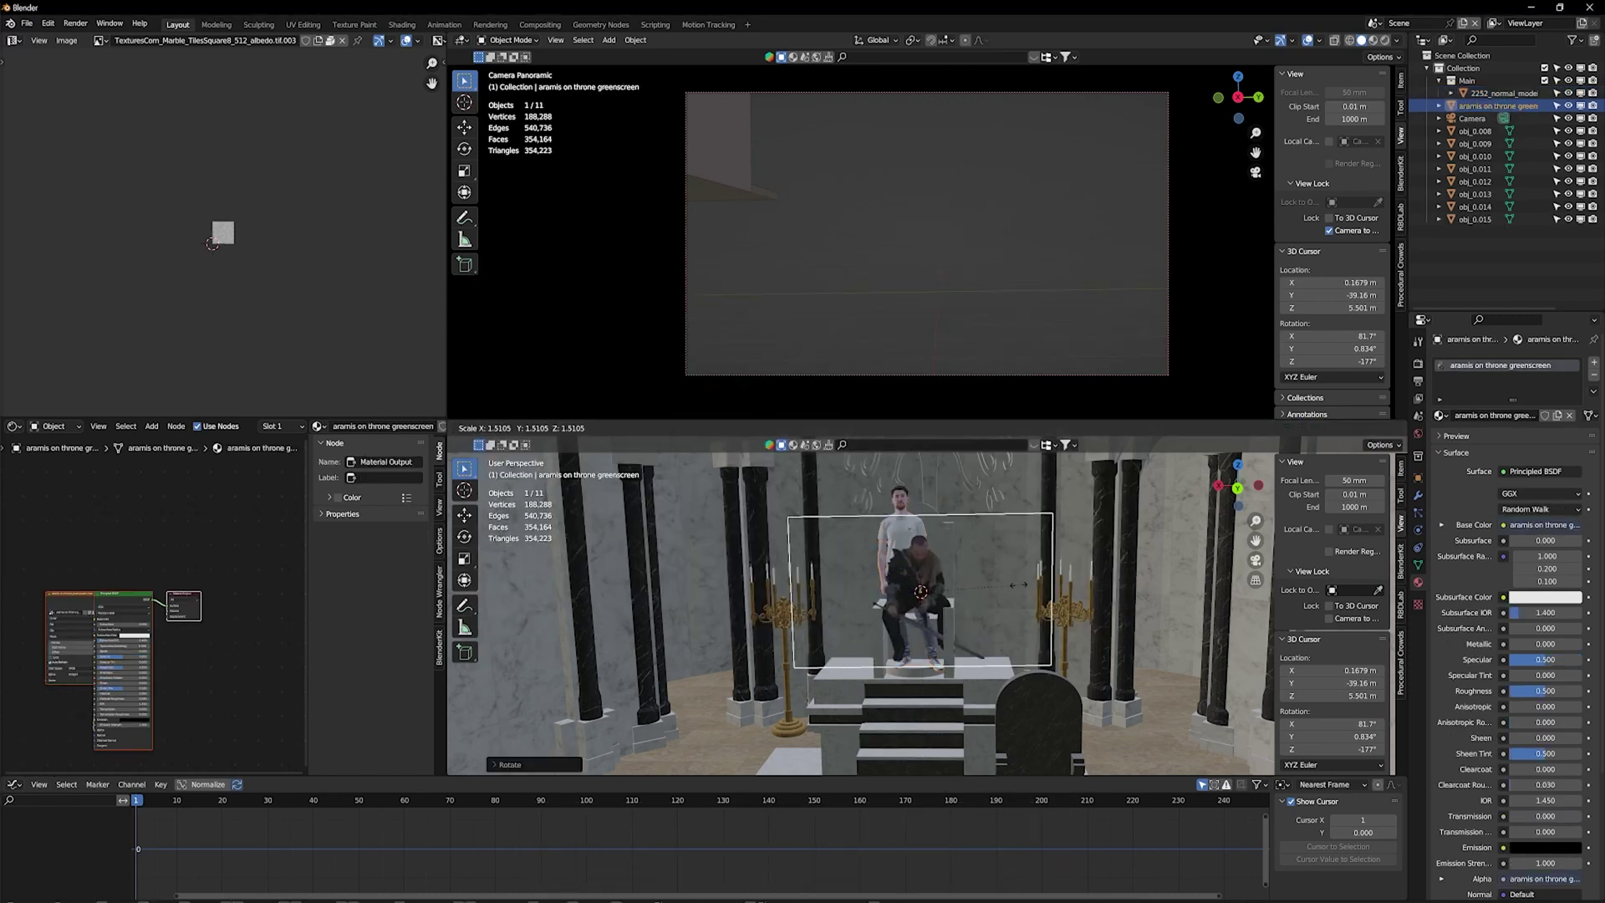
click(988, 595)
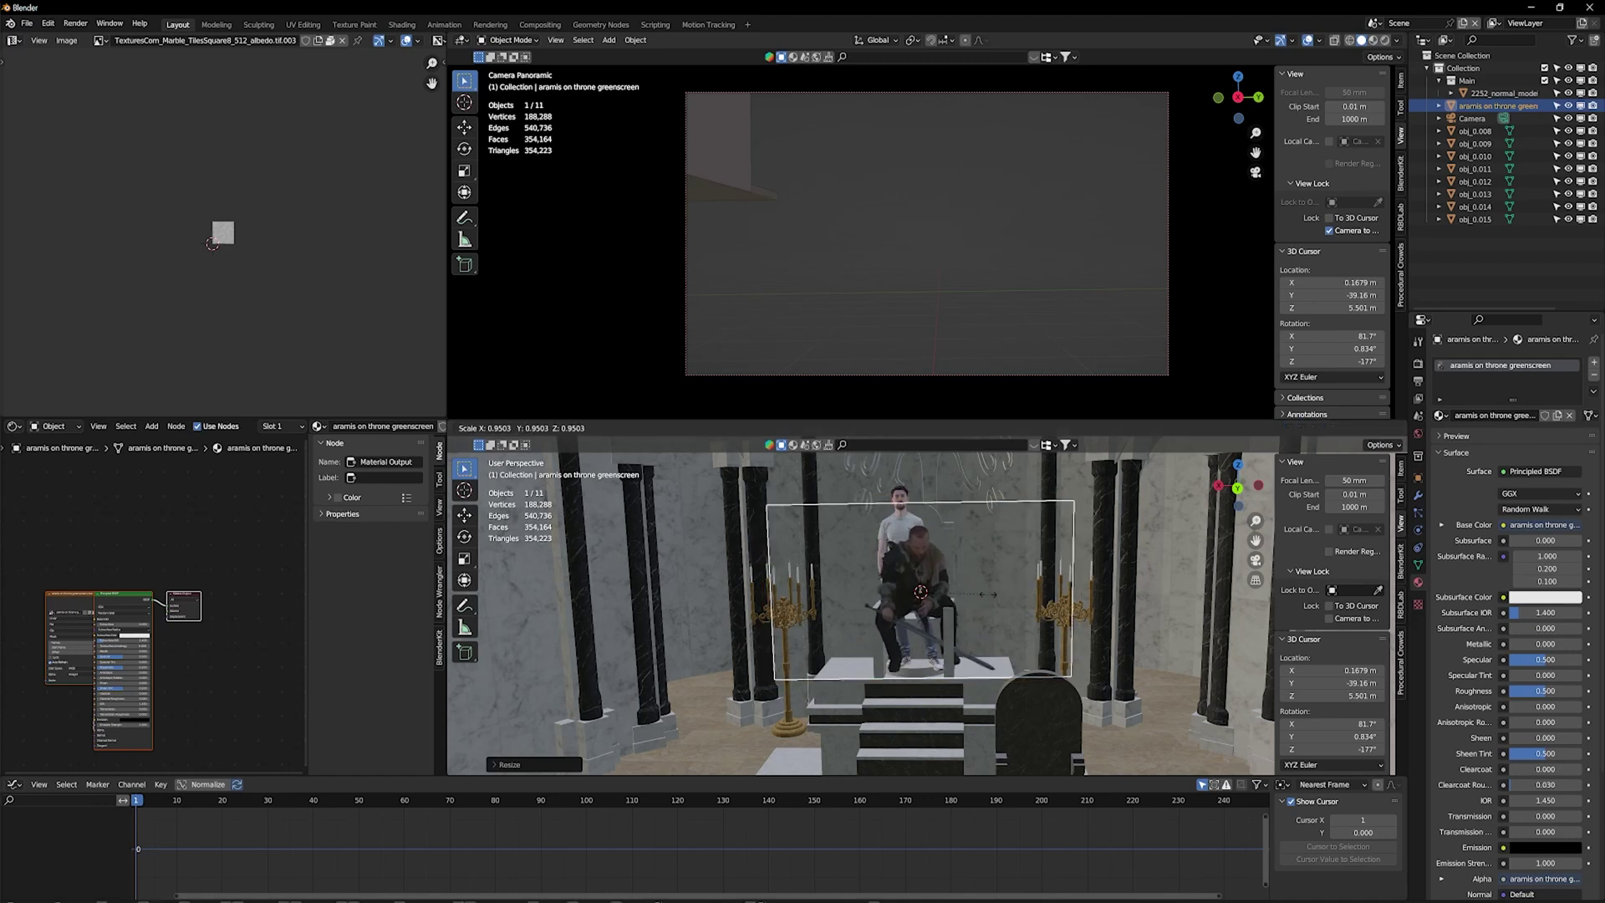
click(980, 596)
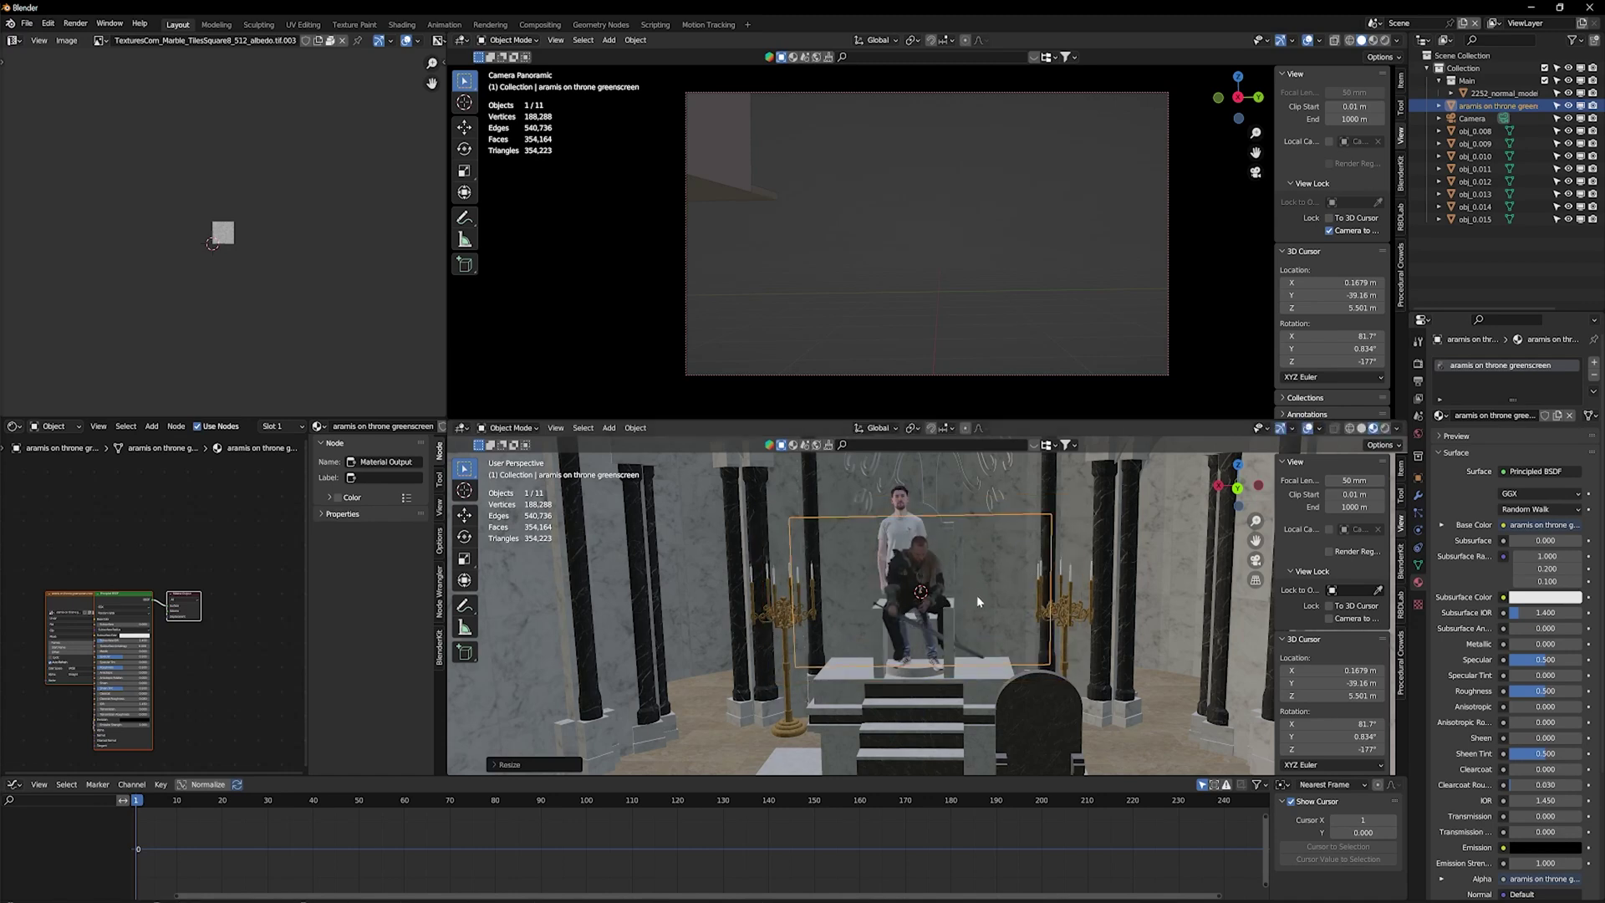
Adjust the footage plane's tilt about the X axis and move it along Y in front of the throne.
key(r)
key(x)
click(972, 604)
key(g)
key(y)
click(974, 617)
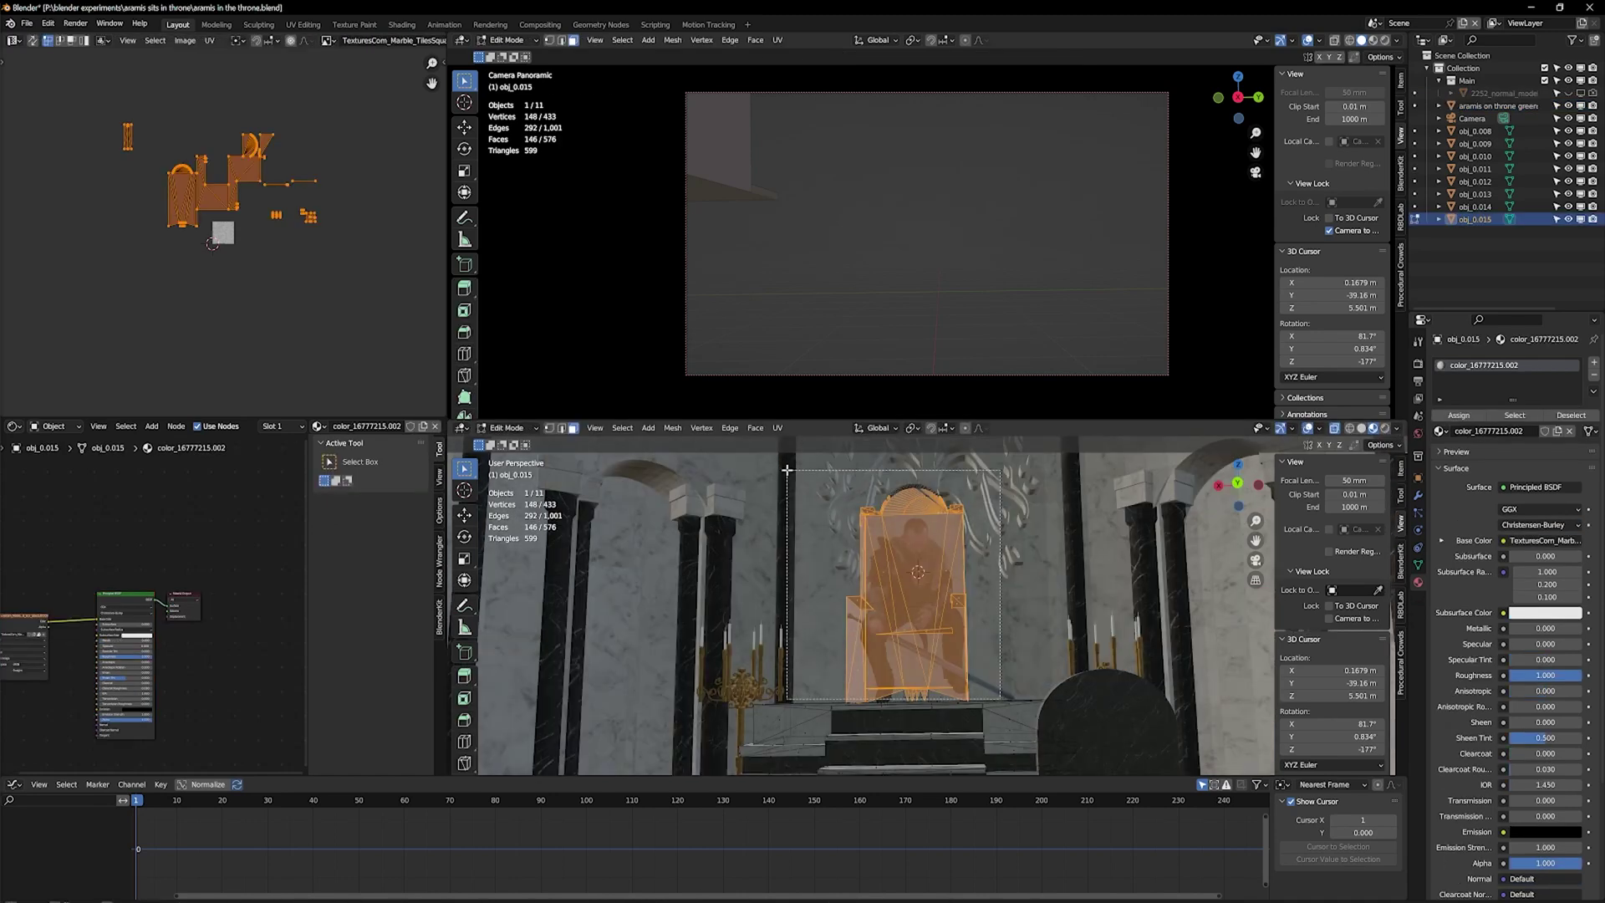
Delete the selected geometry of the original throne on obj_015.
key(x)
click(837, 530)
middle_drag(837, 530, 961, 654)
Switch to the Sketchfab throne search and open the iron and stone throne with the red seat.
click(260, 861)
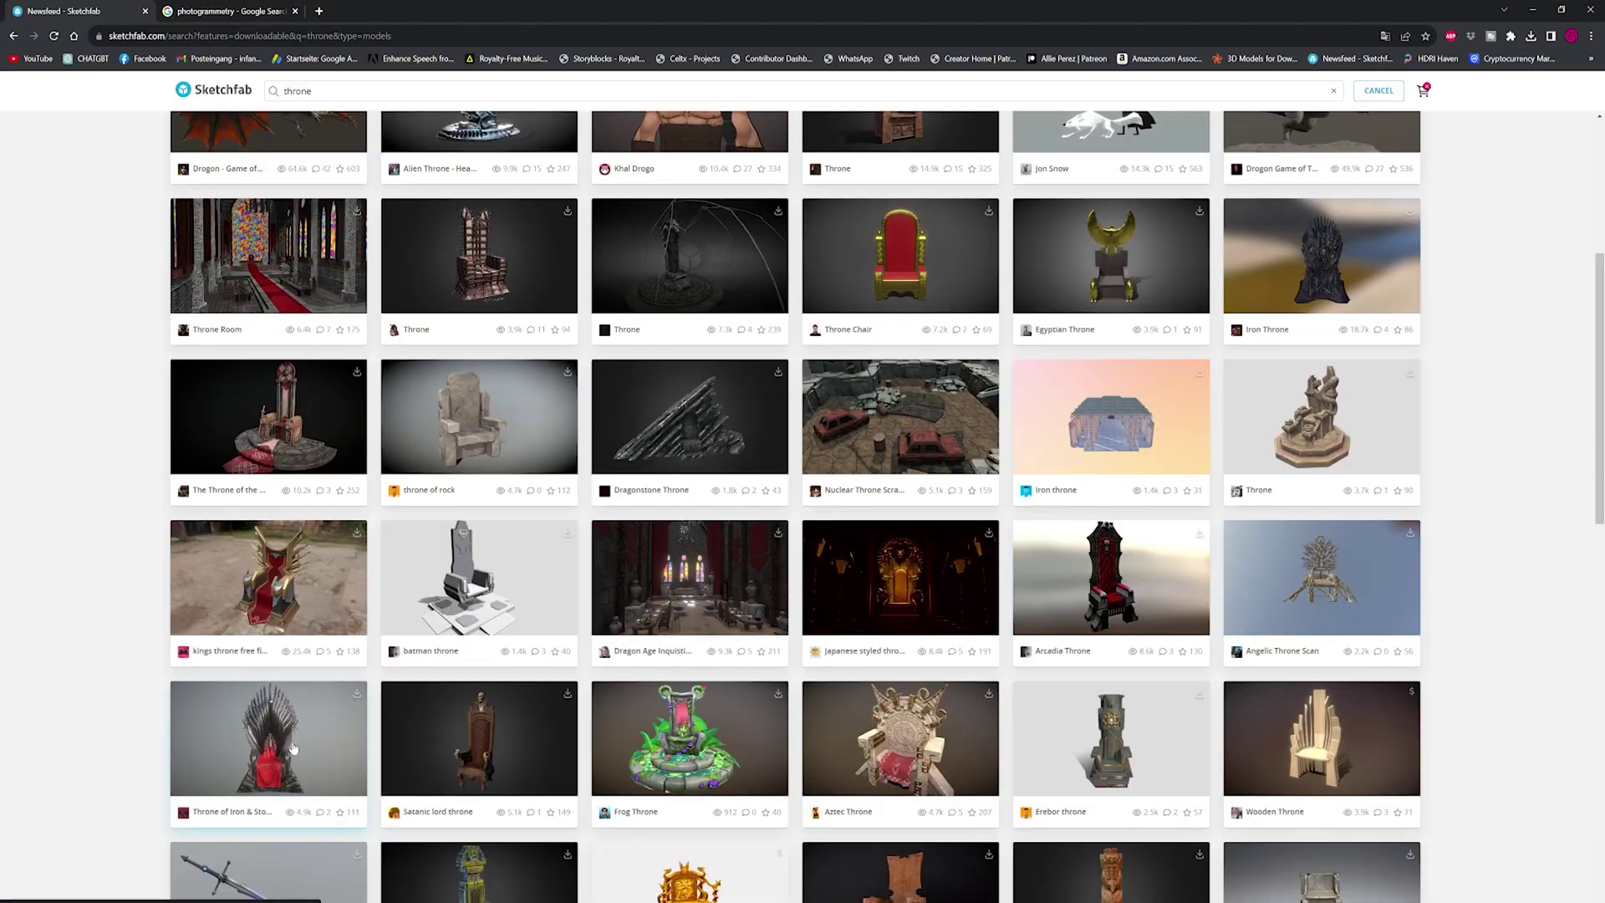
click(292, 746)
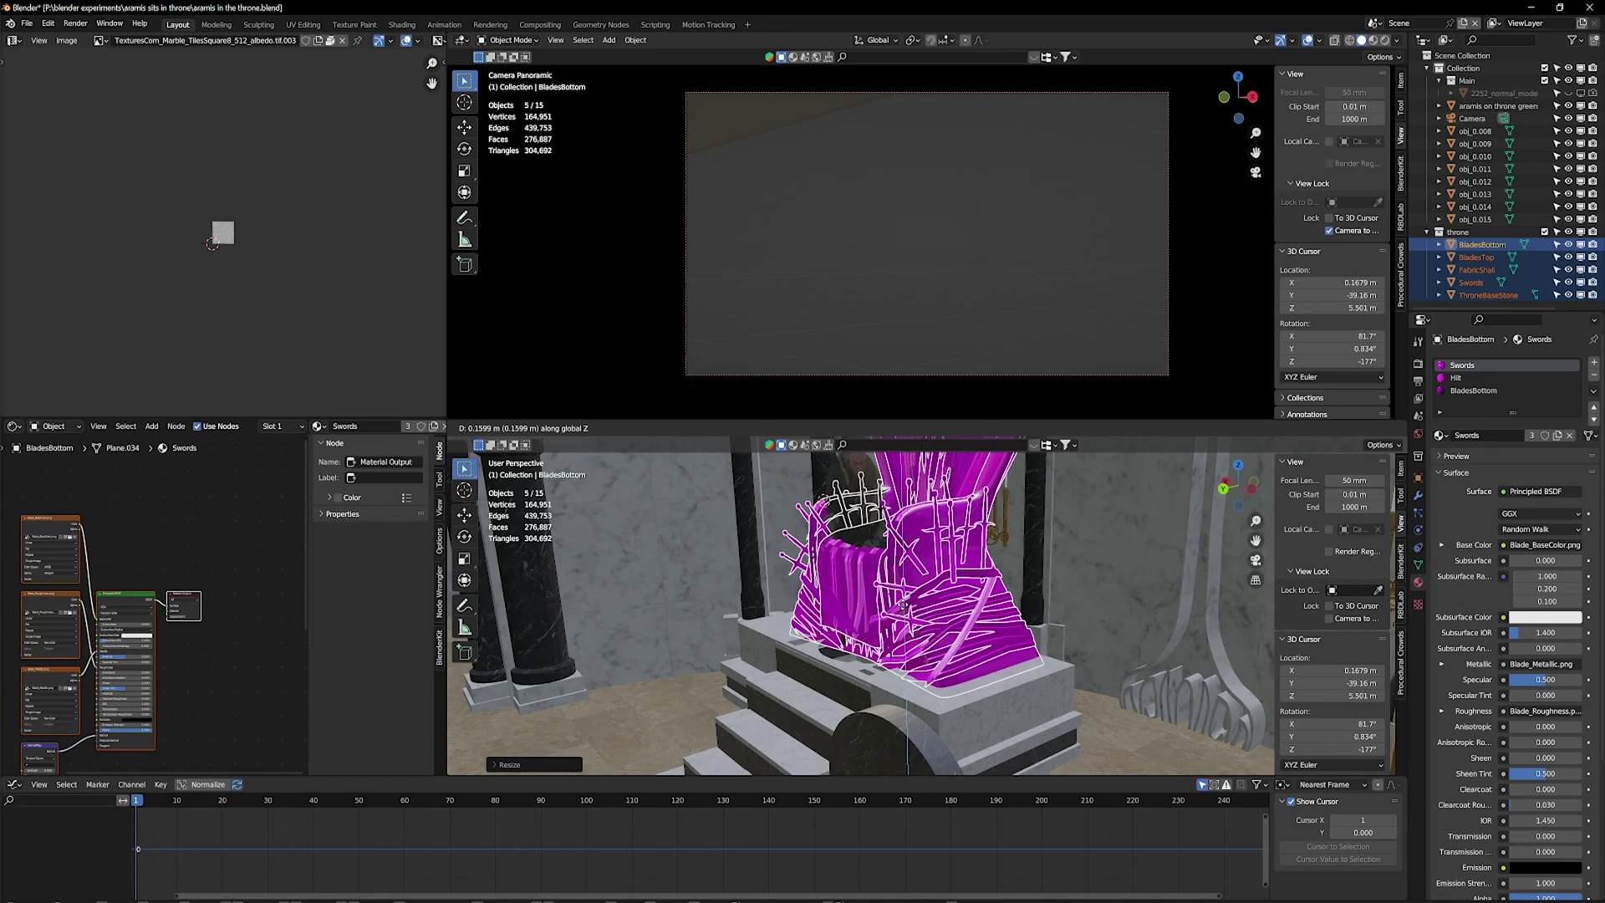
Move the imported throne pieces along the Z axis so they rest on the stepped platform.
click(909, 627)
middle_drag(909, 627, 1010, 604)
key(g)
key(z)
click(875, 659)
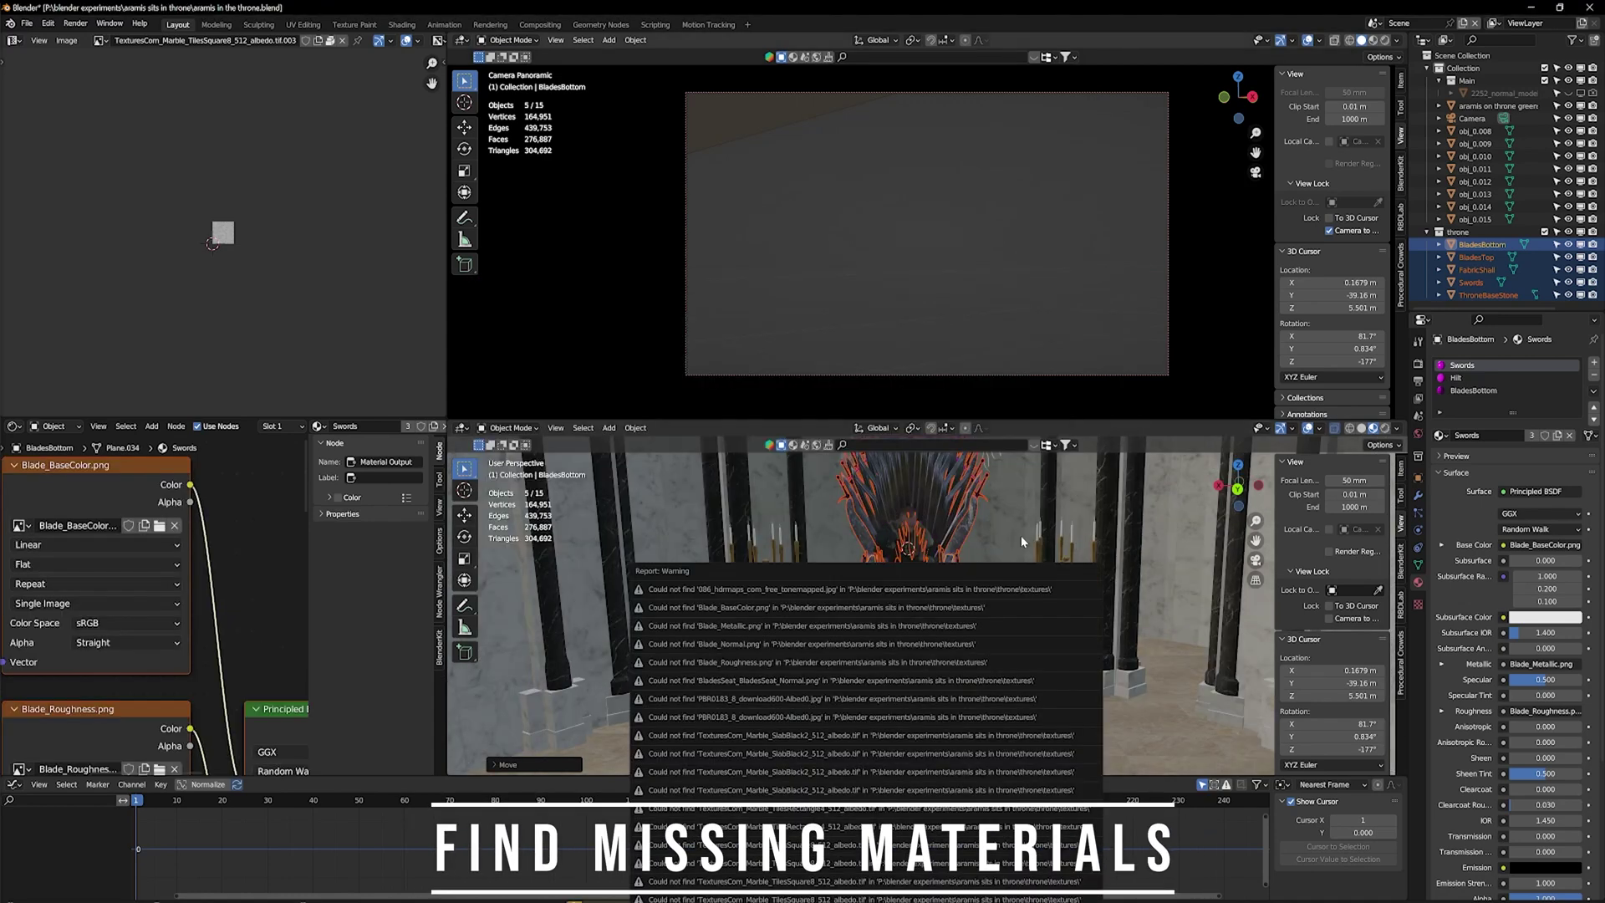
Inspect the throne's BladesTop object and its Swords material for missing textures.
click(1012, 539)
middle_drag(990, 545, 1111, 590)
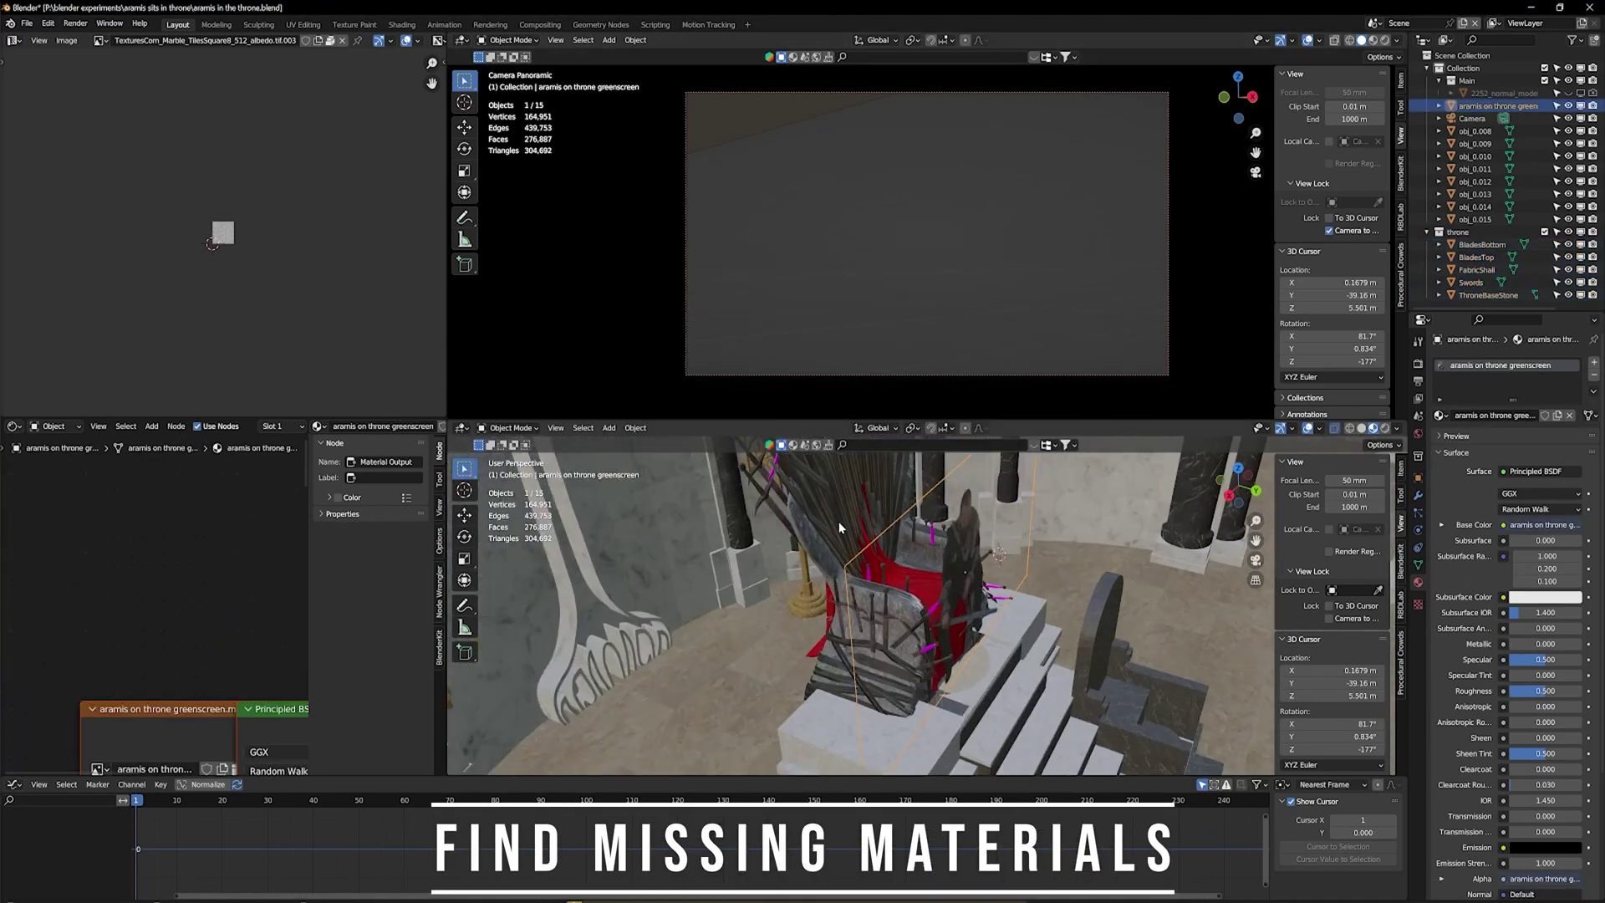
click(776, 471)
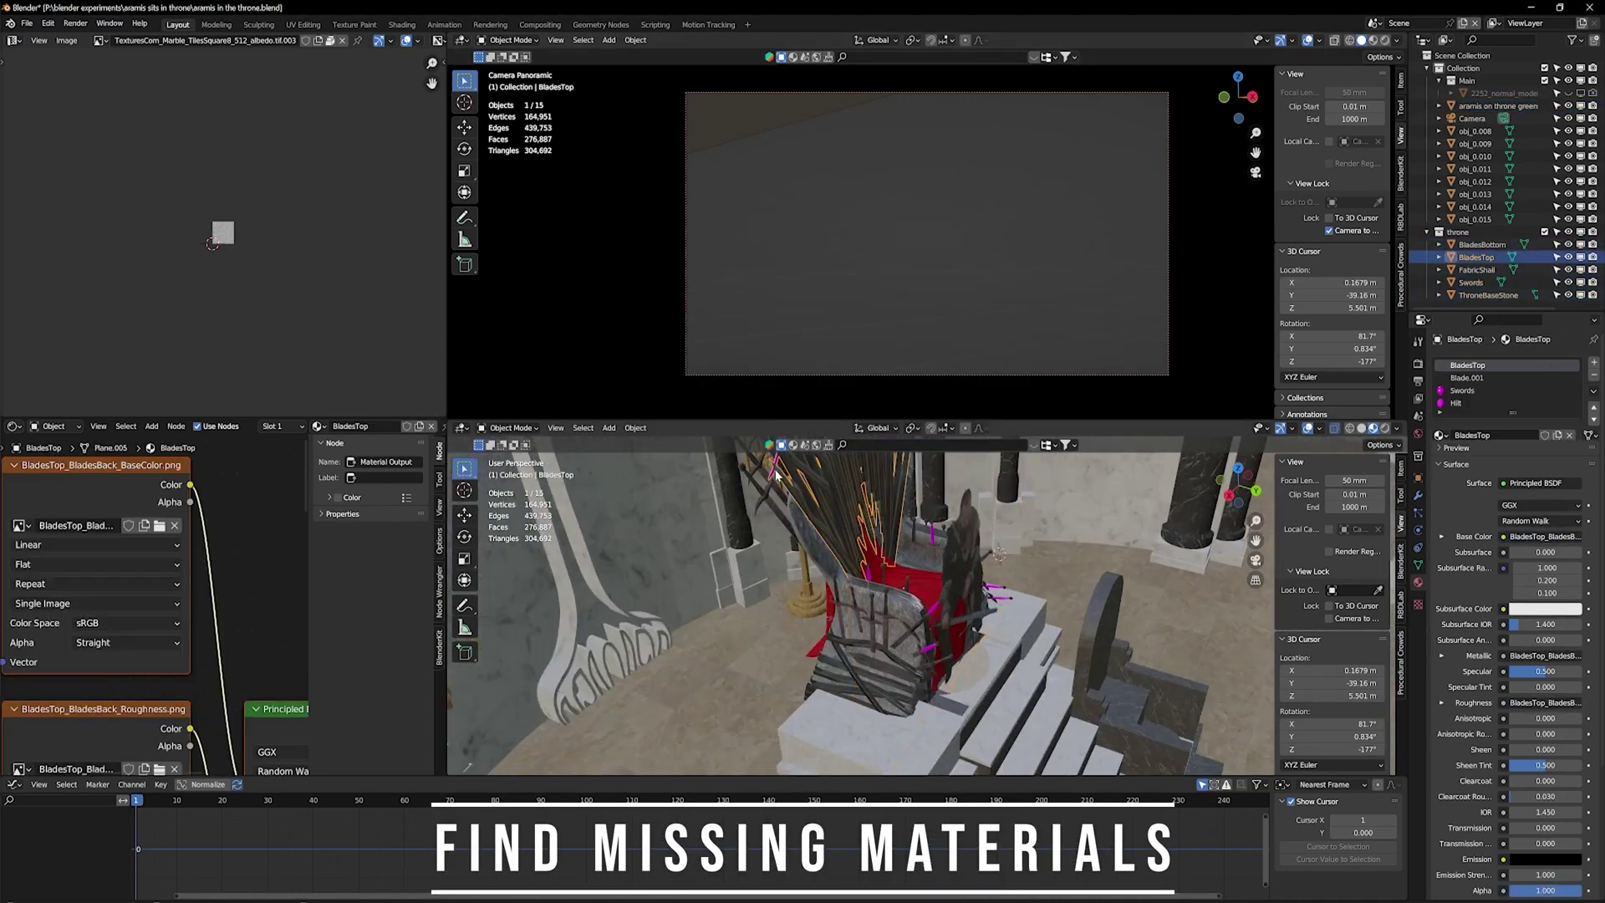
click(1462, 392)
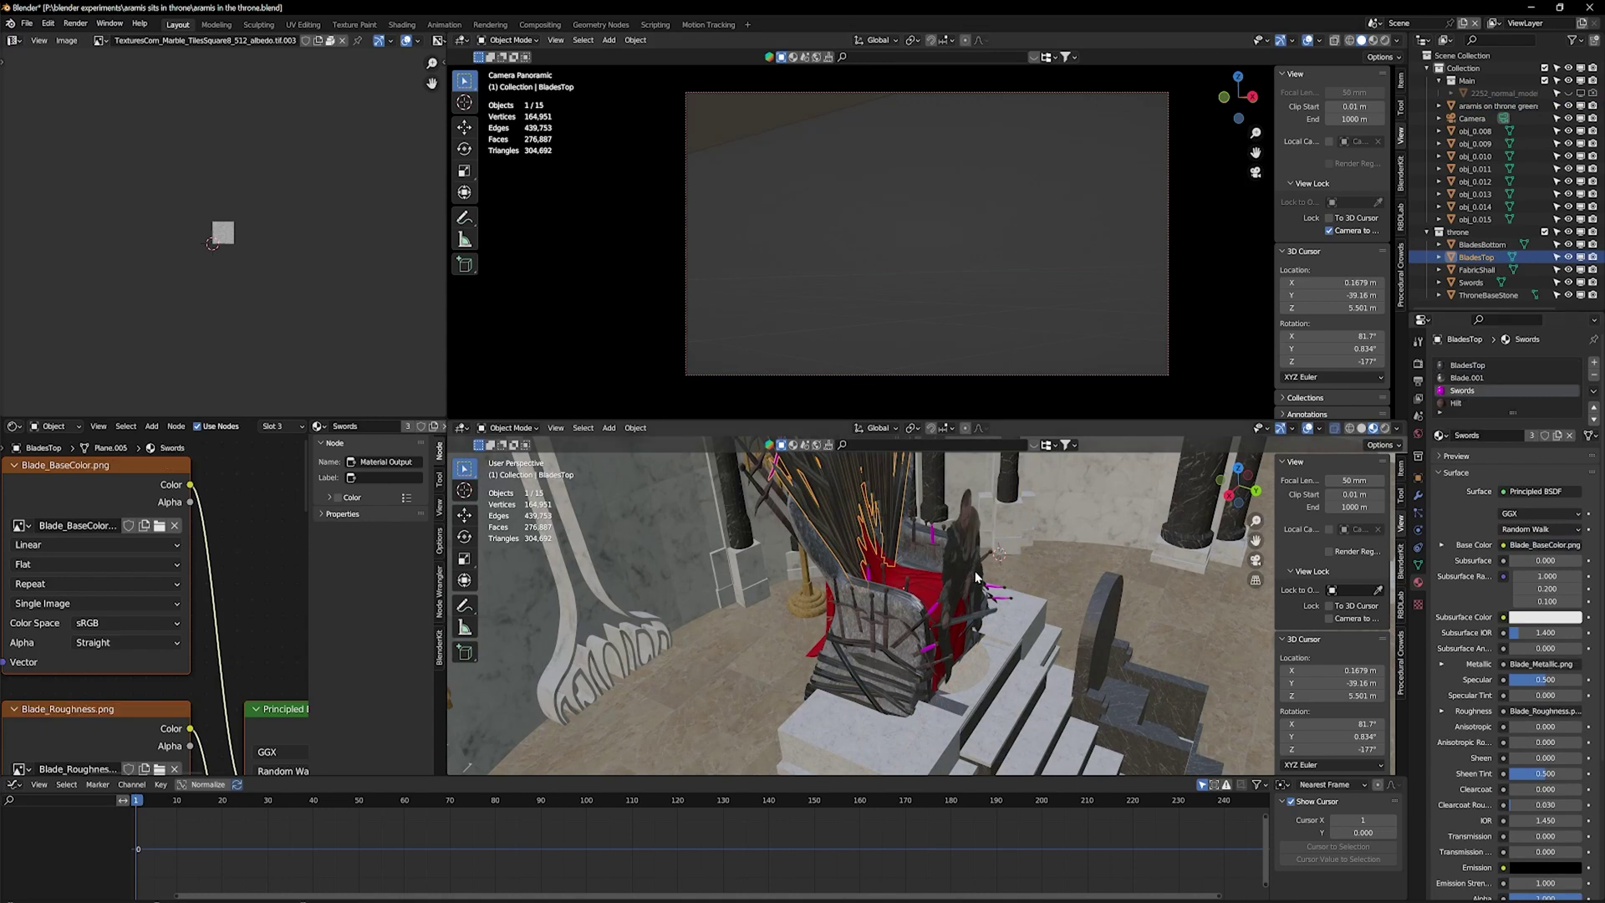
click(953, 604)
click(790, 474)
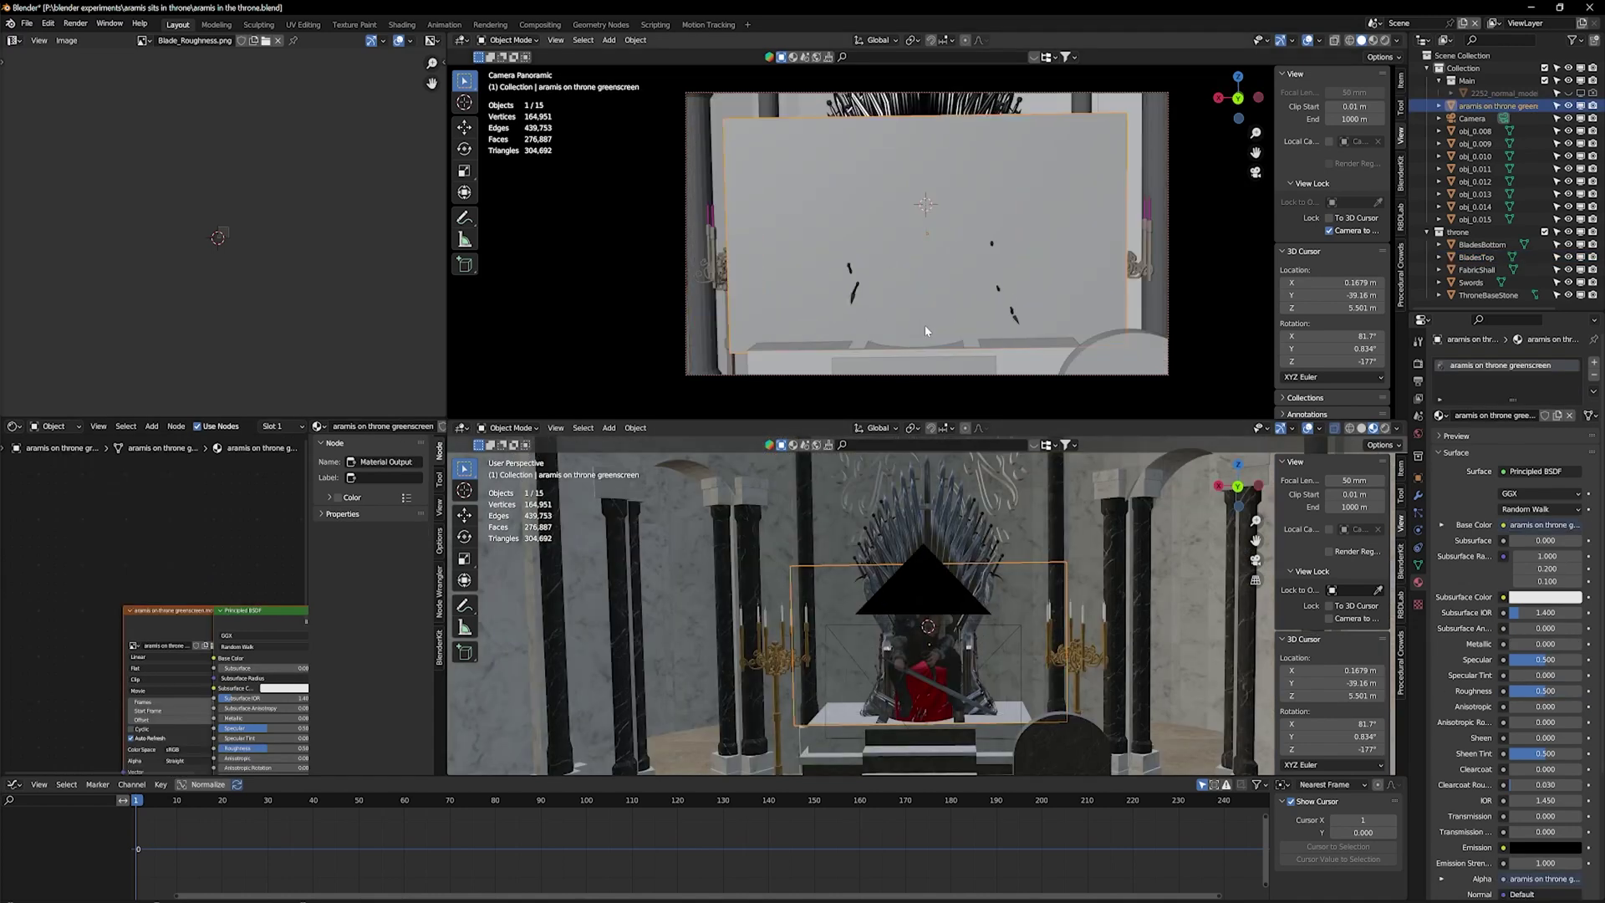
Add a Track To constraint to the footage plane with Camera as target and Z as track axis.
click(1417, 547)
click(1513, 362)
click(1480, 453)
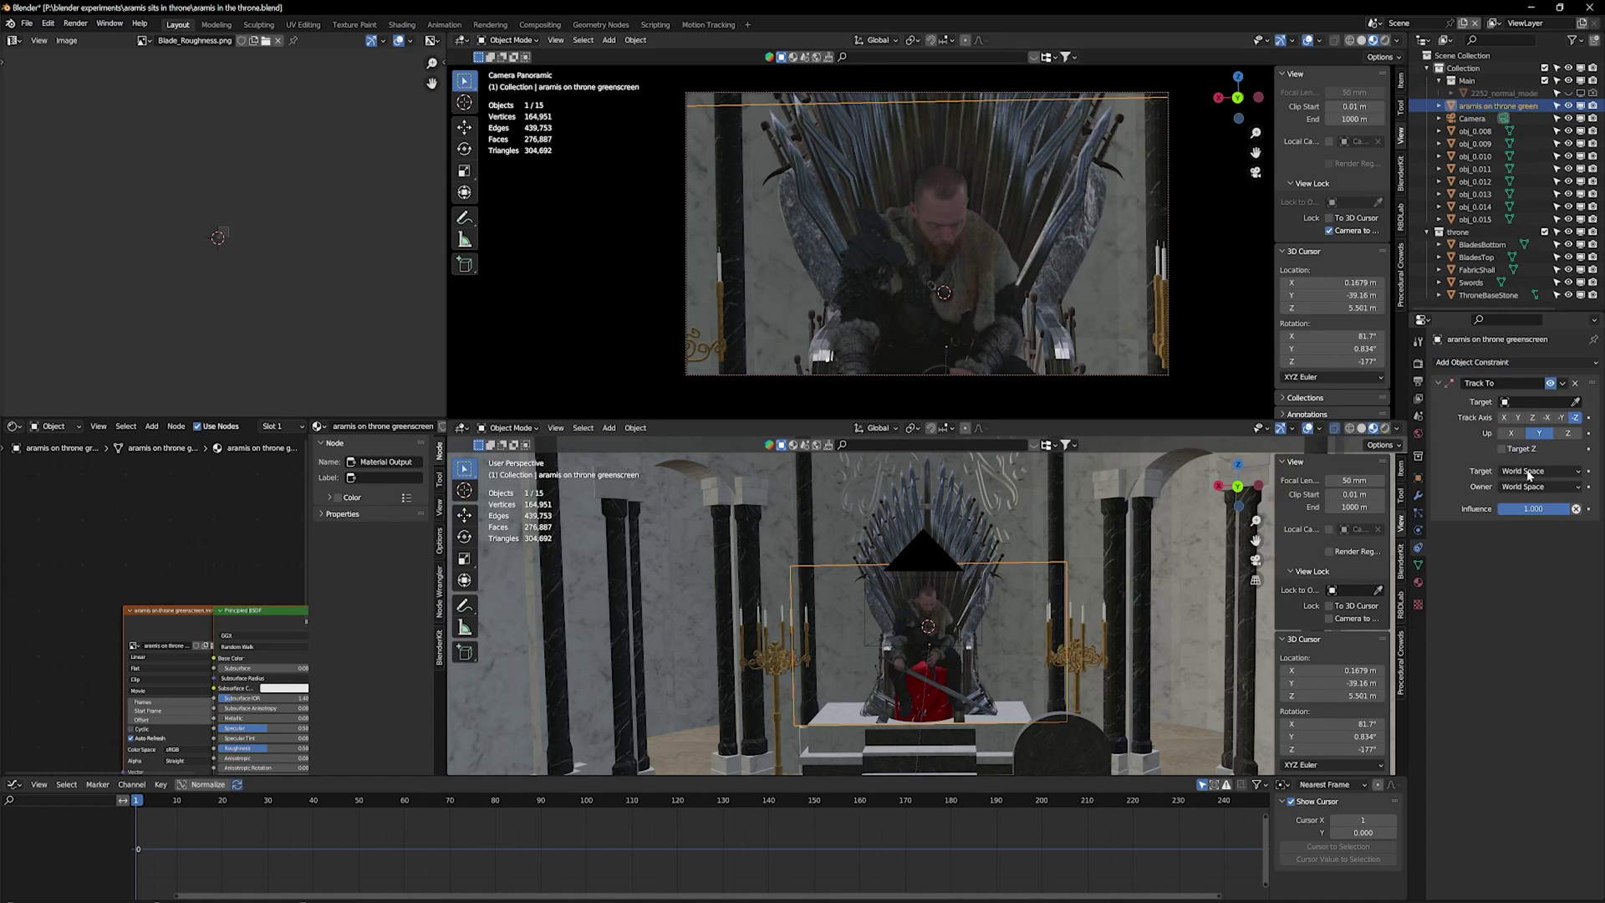
click(1474, 118)
click(1533, 418)
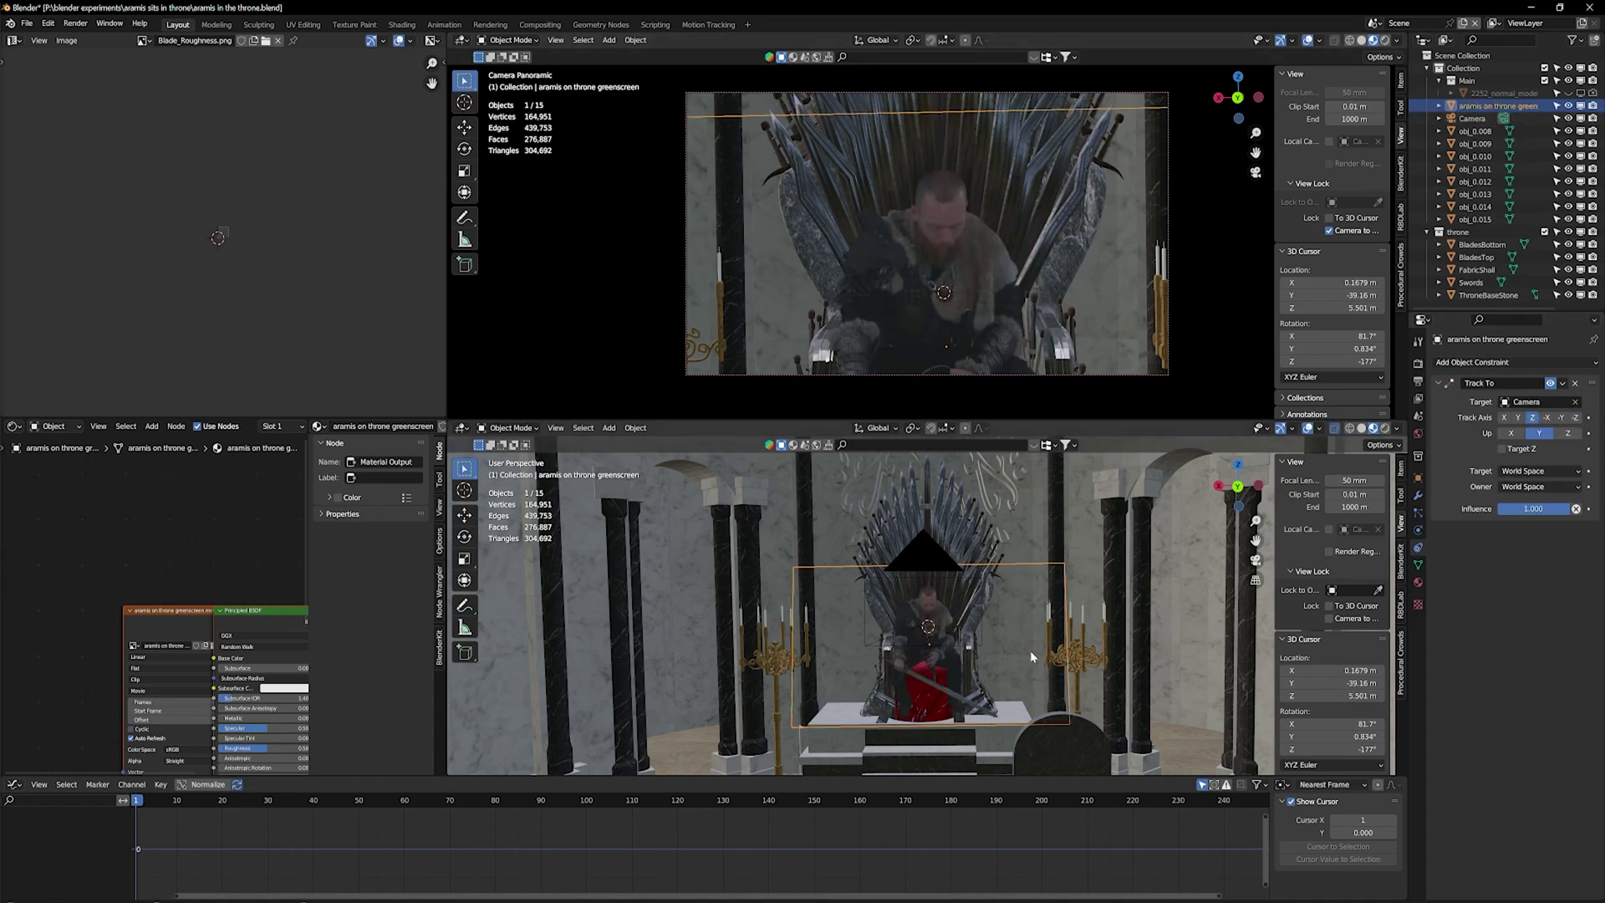
Frame the camera closer on the seated warrior and keyframe its location and rotation on frame 1.
click(981, 633)
key(g)
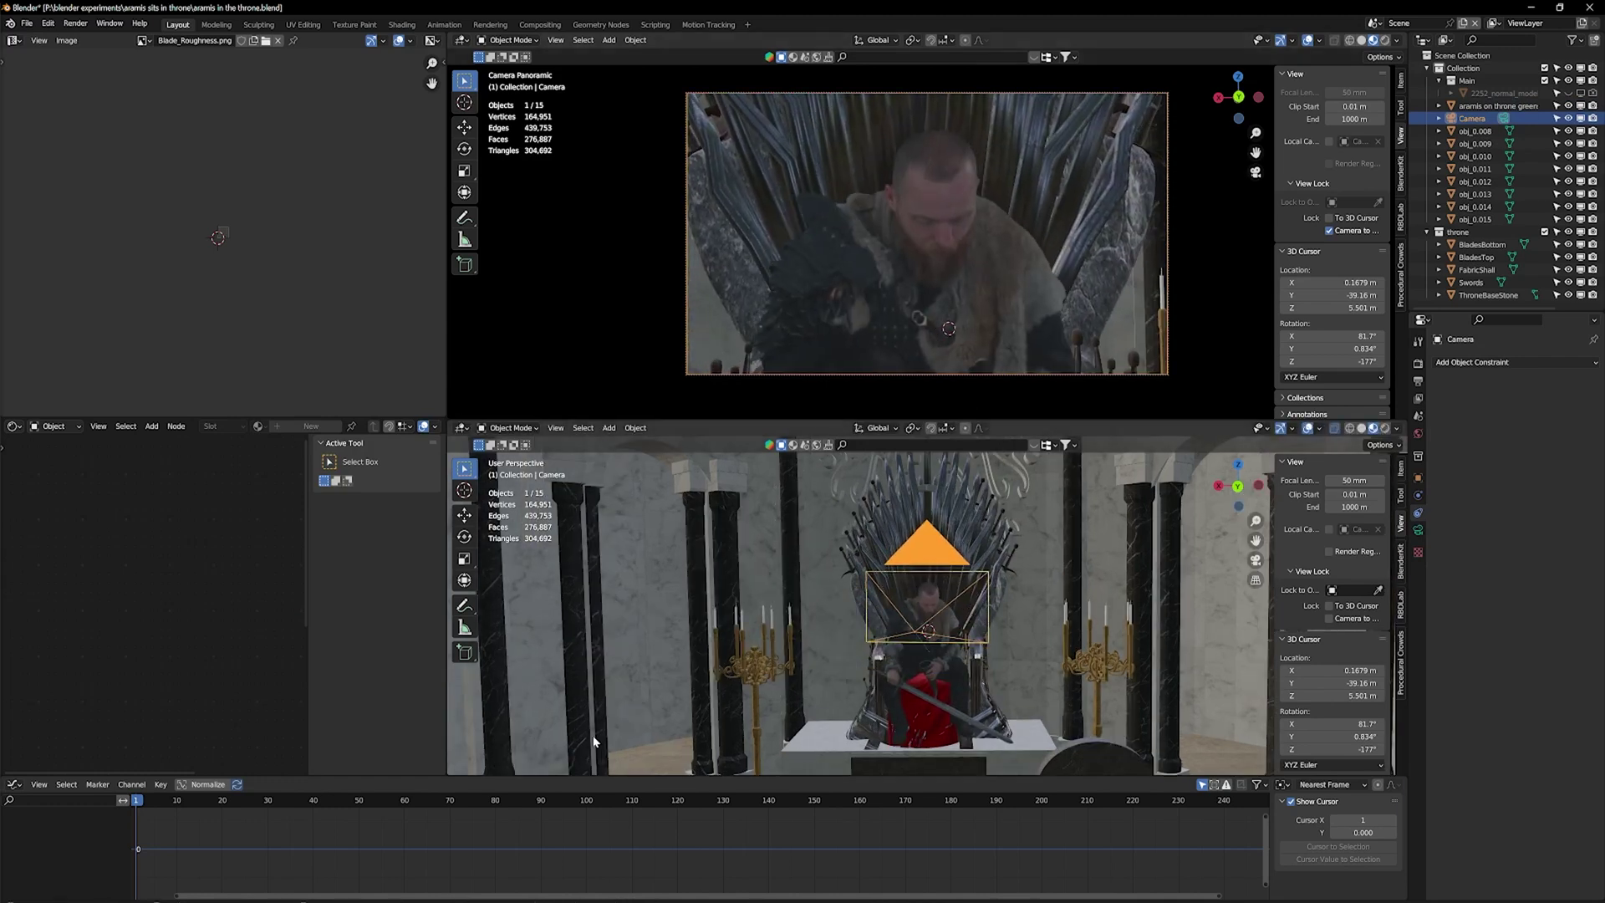
click(1401, 81)
key(i)
key(i)
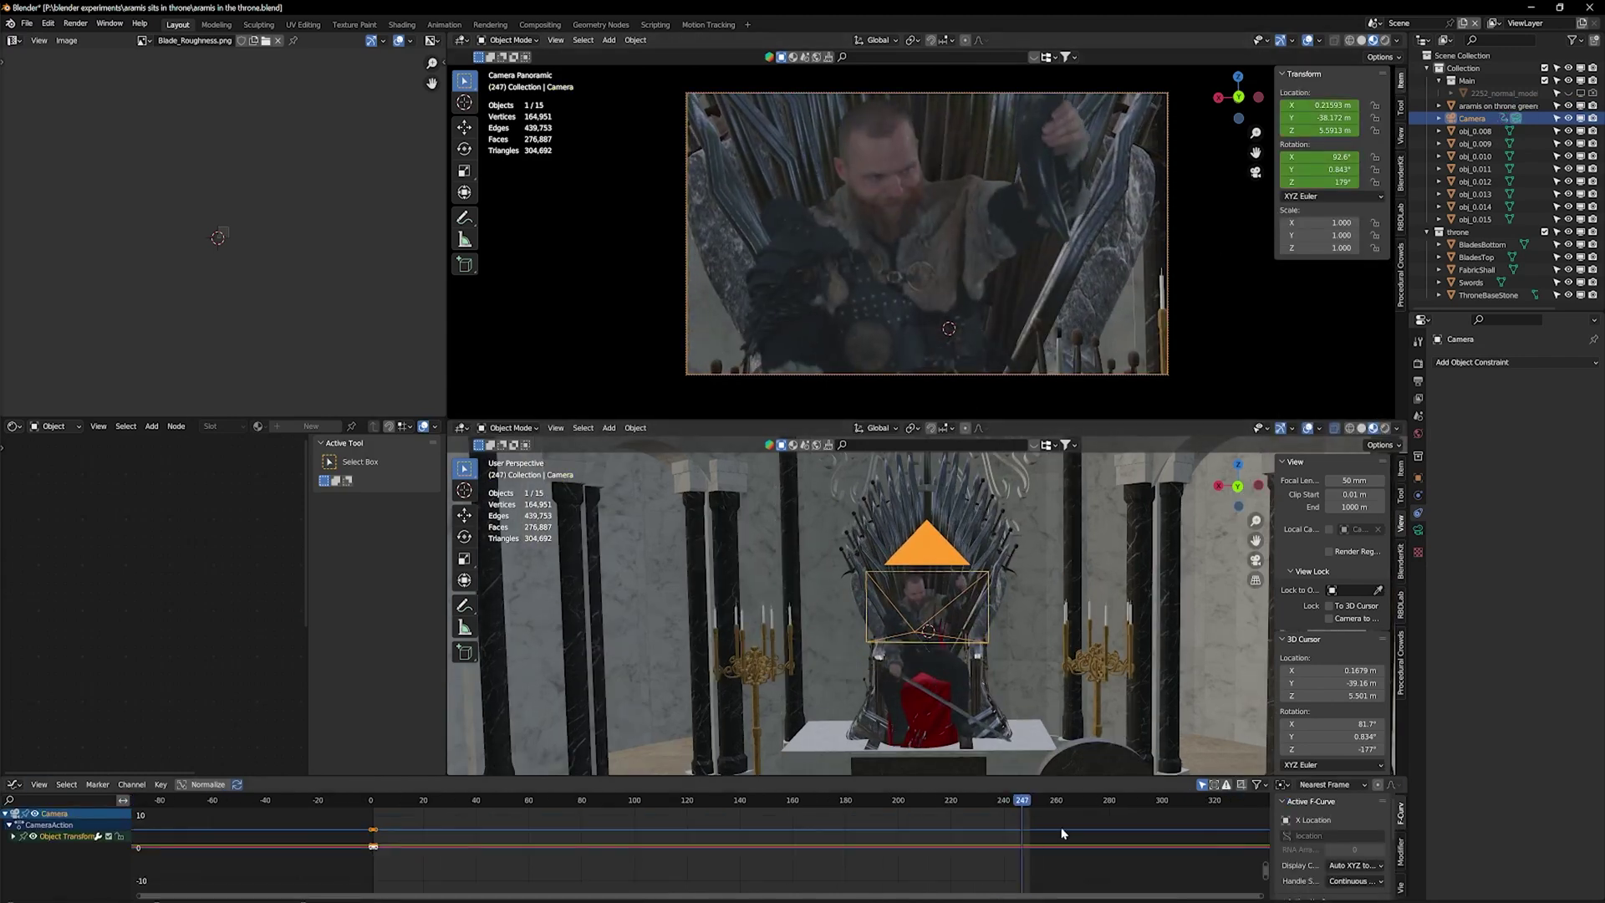
Set the frame rate to 23.98 fps and keyframe the camera pulled far back from the throne on frame 589, with linear interpolation.
click(1418, 381)
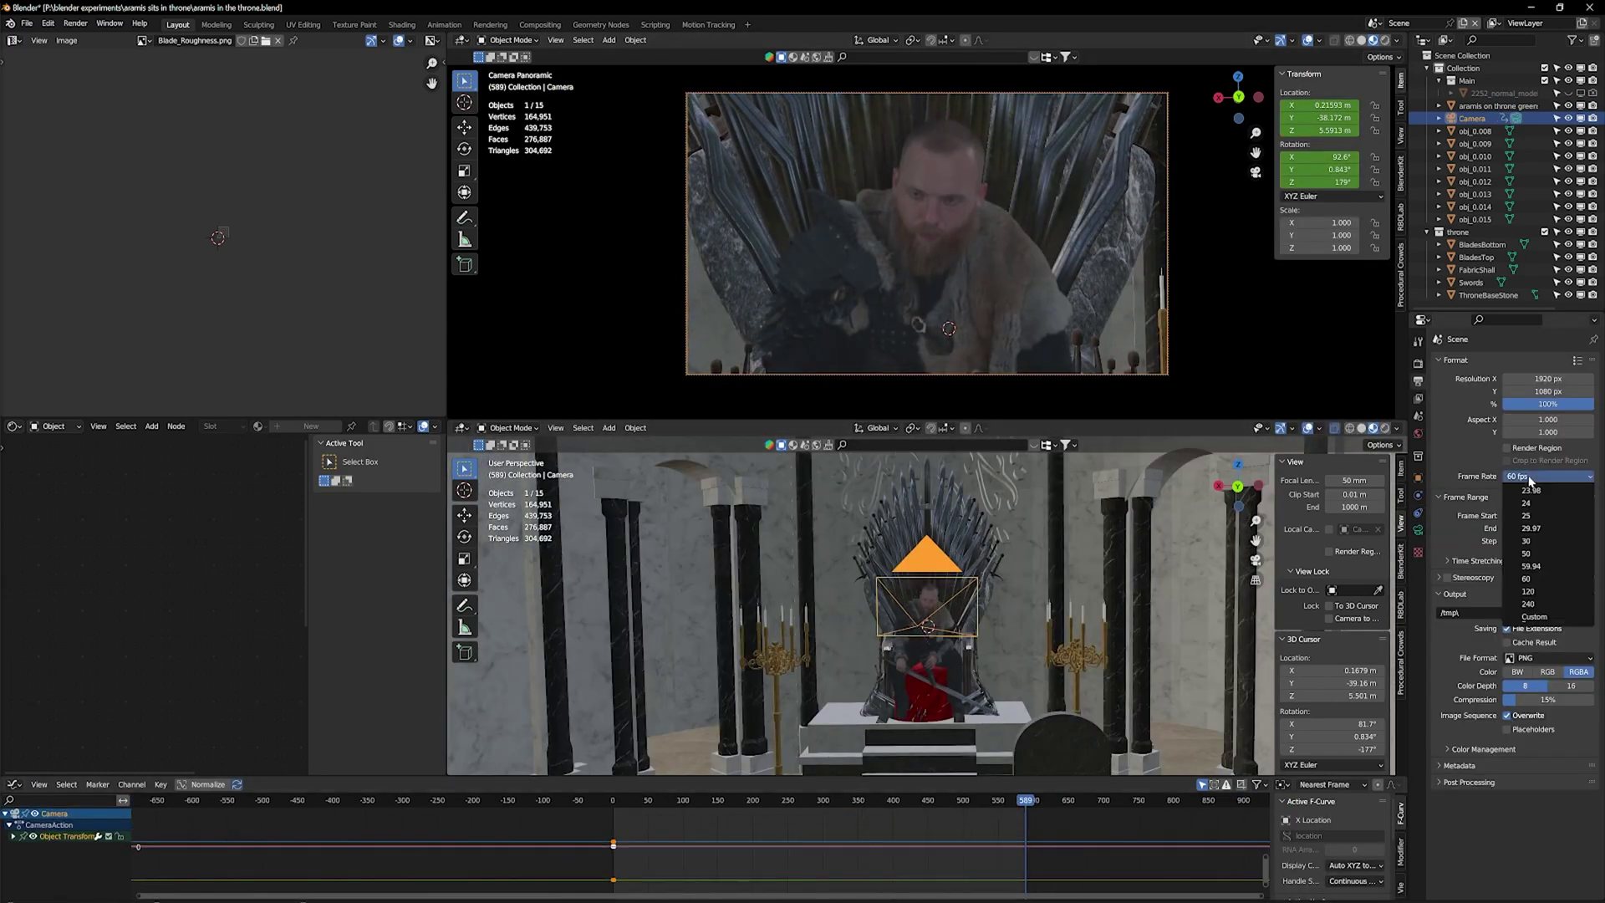
scroll(959, 248, down, 15)
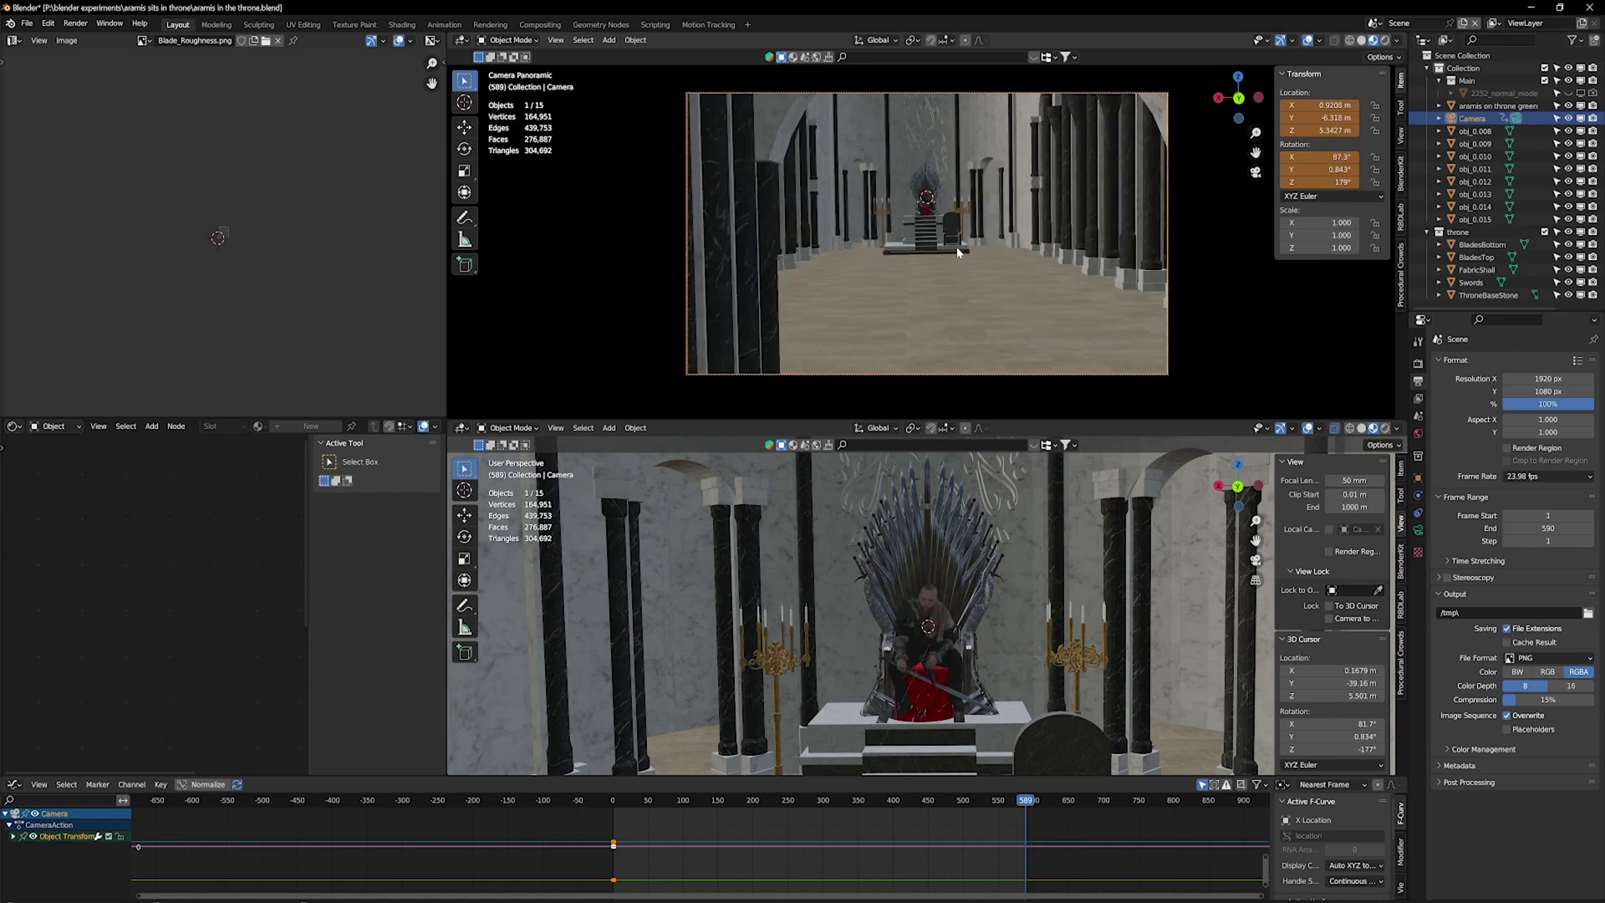
key(i)
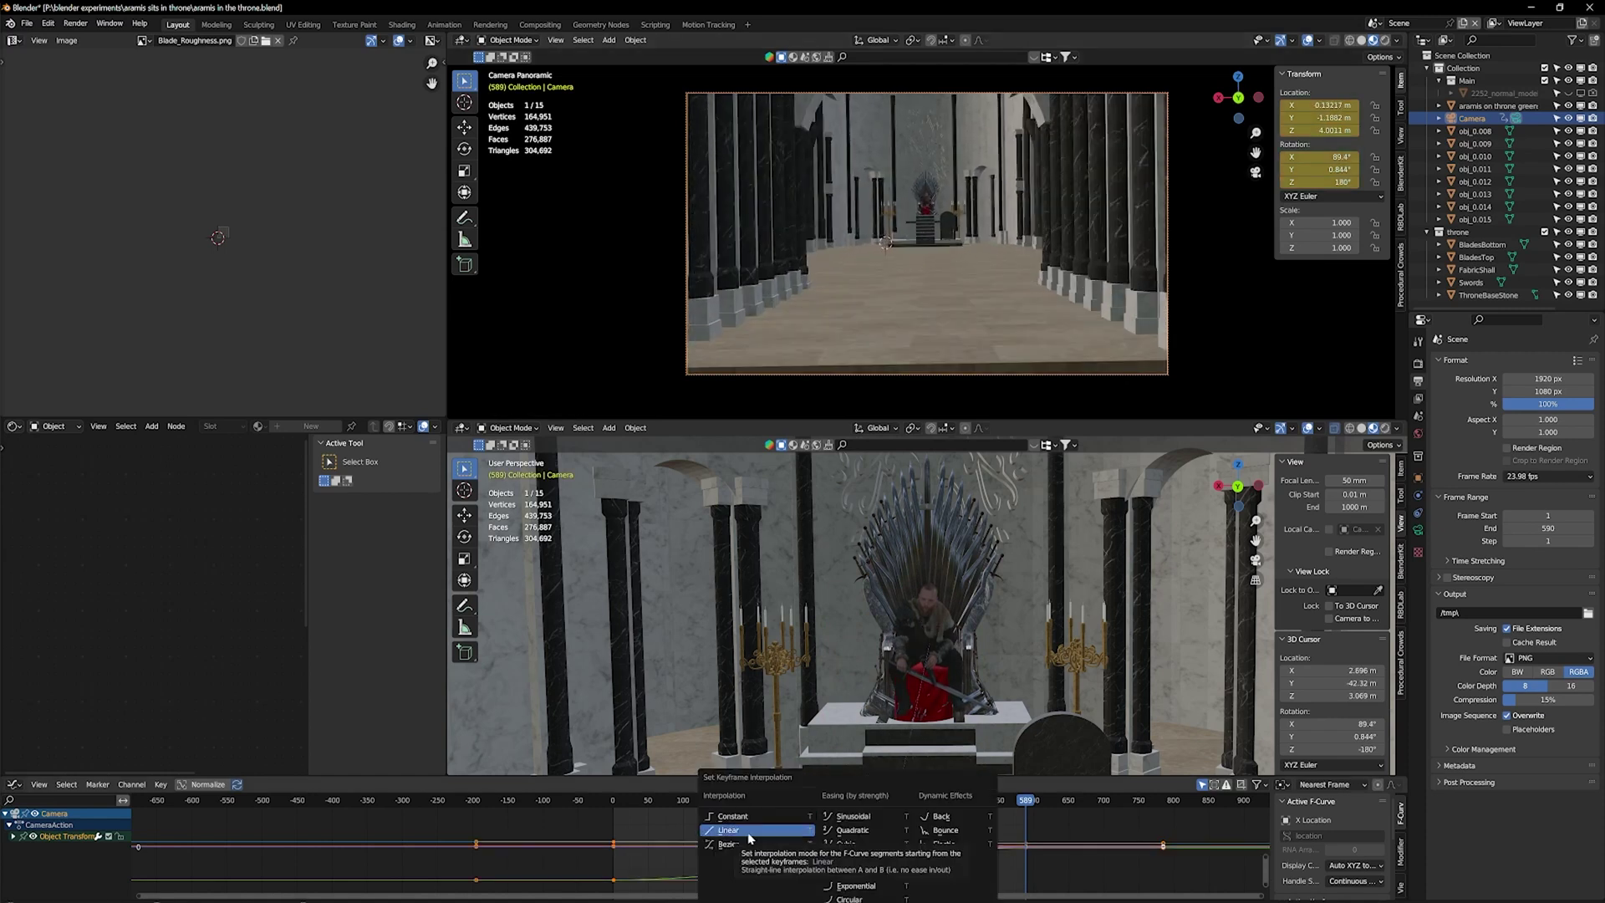
key(space)
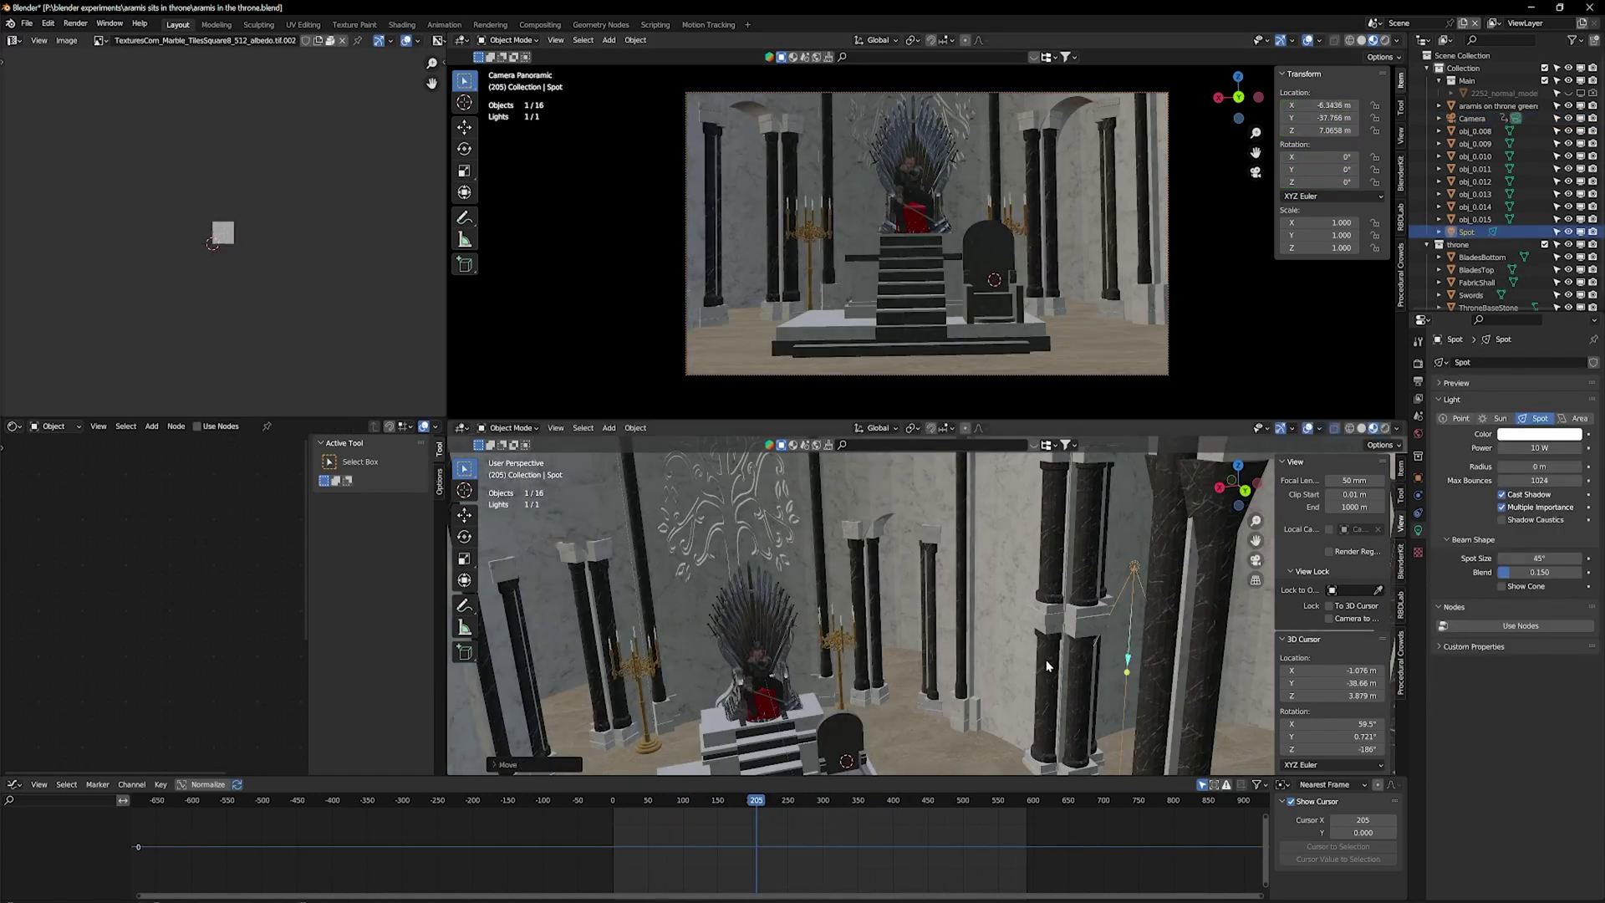
Rotate the spot light toward the throne and move it near the side columns.
key(r)
click(1053, 713)
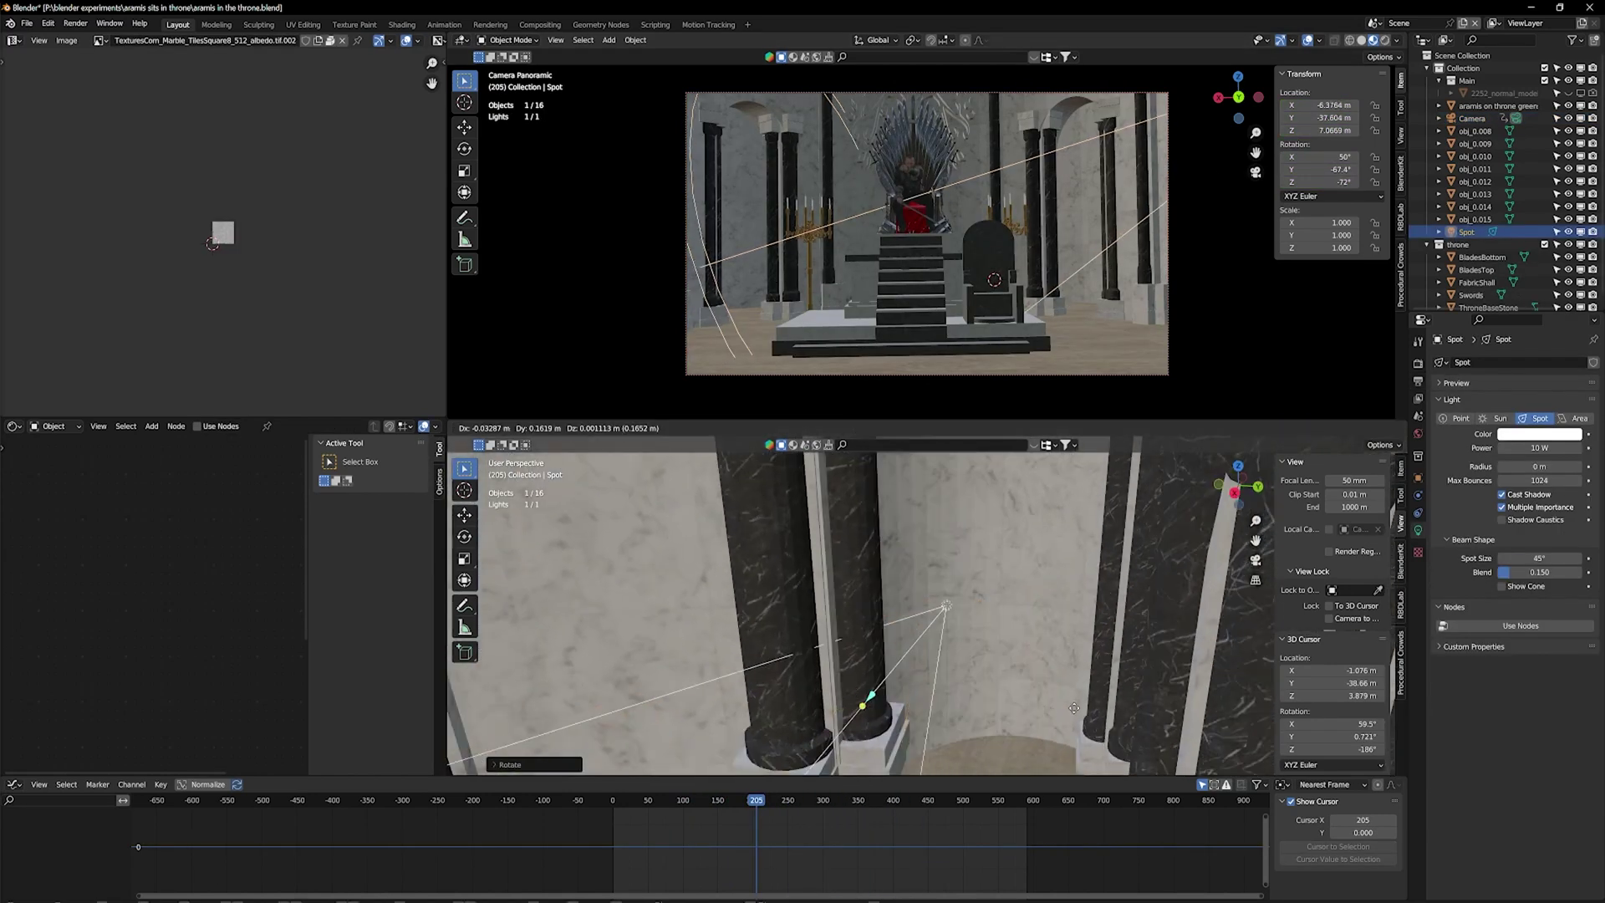
key(g)
click(1086, 694)
Show the camera view in rendered shading and set the light to 292.2 W with a 76.2° spot size.
click(1385, 41)
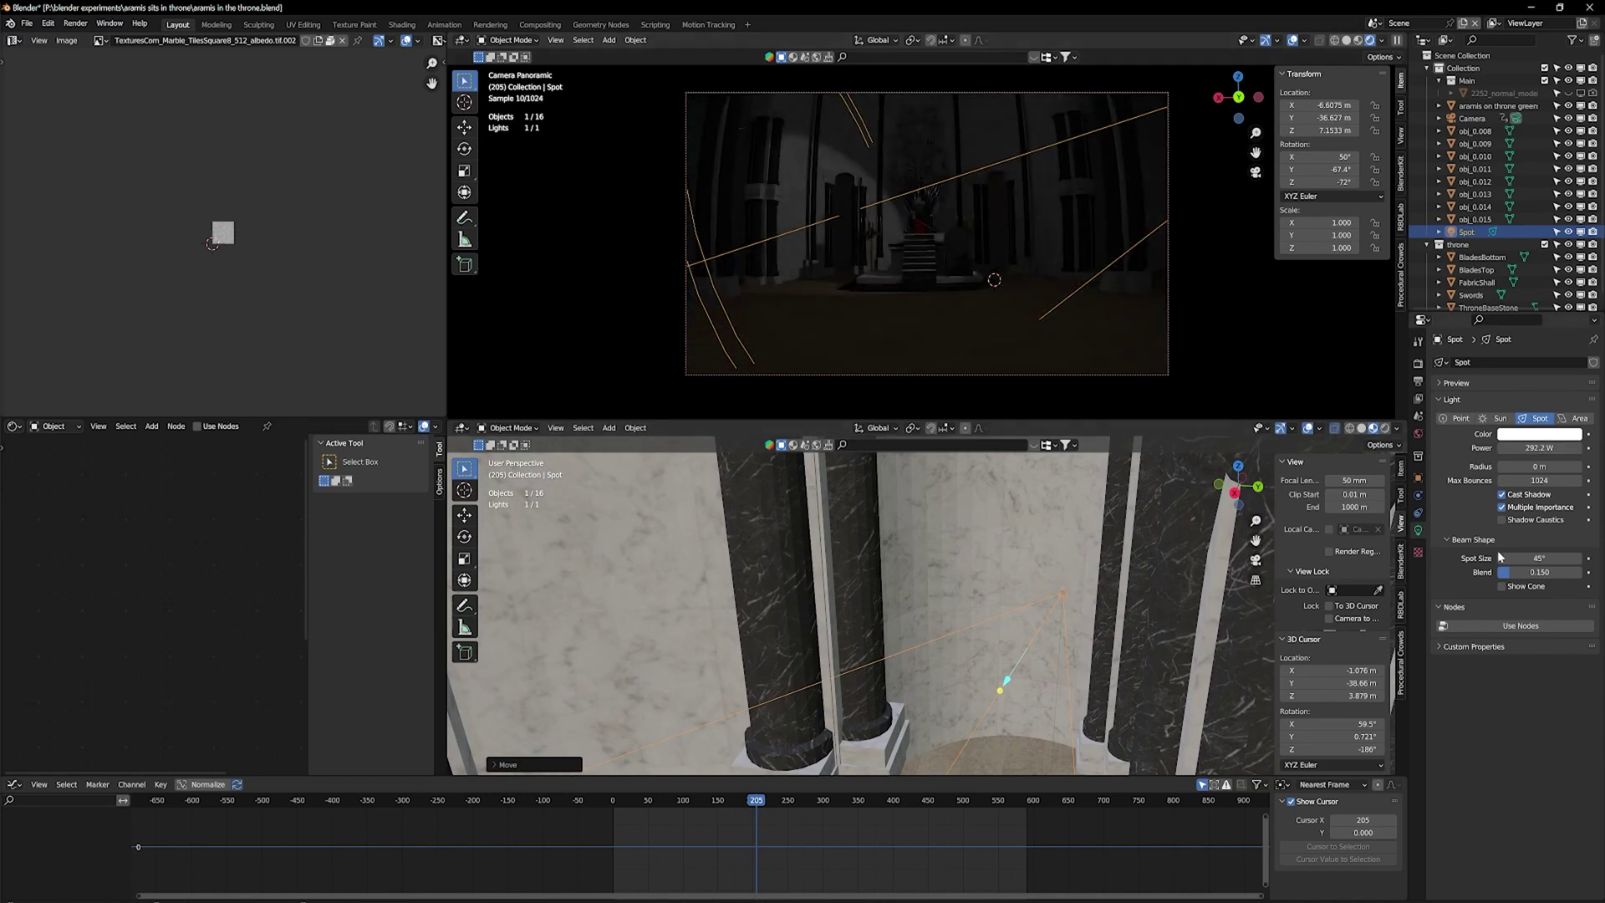
drag(1541, 558, 1521, 558)
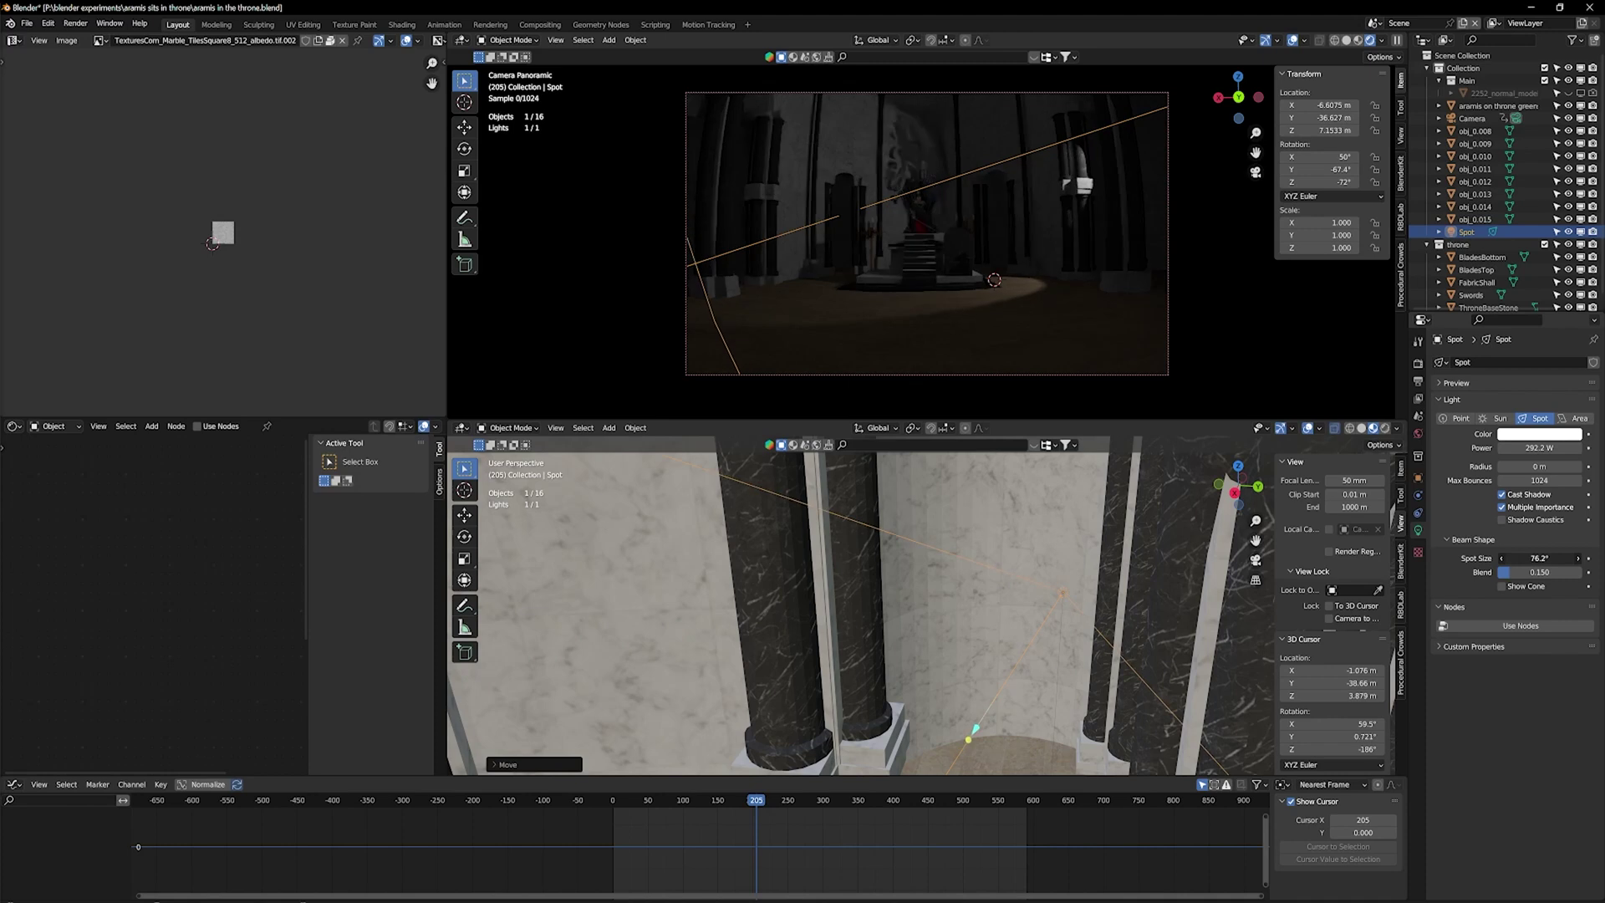
Add a cube to the throne room scene and scale it up to about 41.2 m per side.
scroll(975, 620, down, 2)
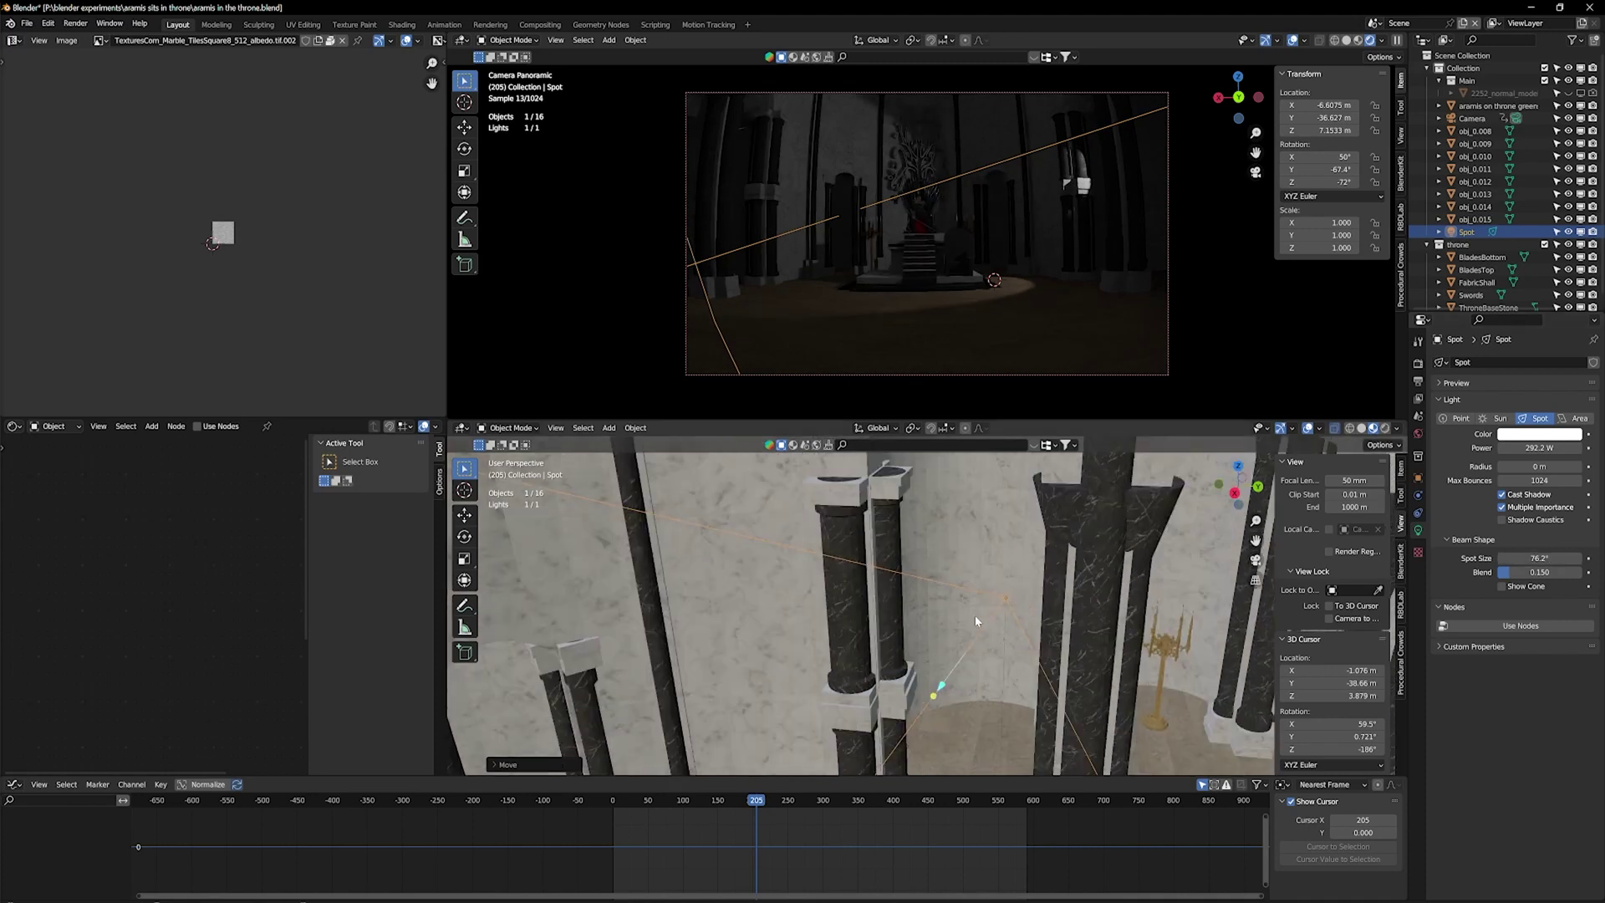
scroll(976, 620, down, 5)
key(shift+a)
click(1014, 534)
key(s)
click(1010, 621)
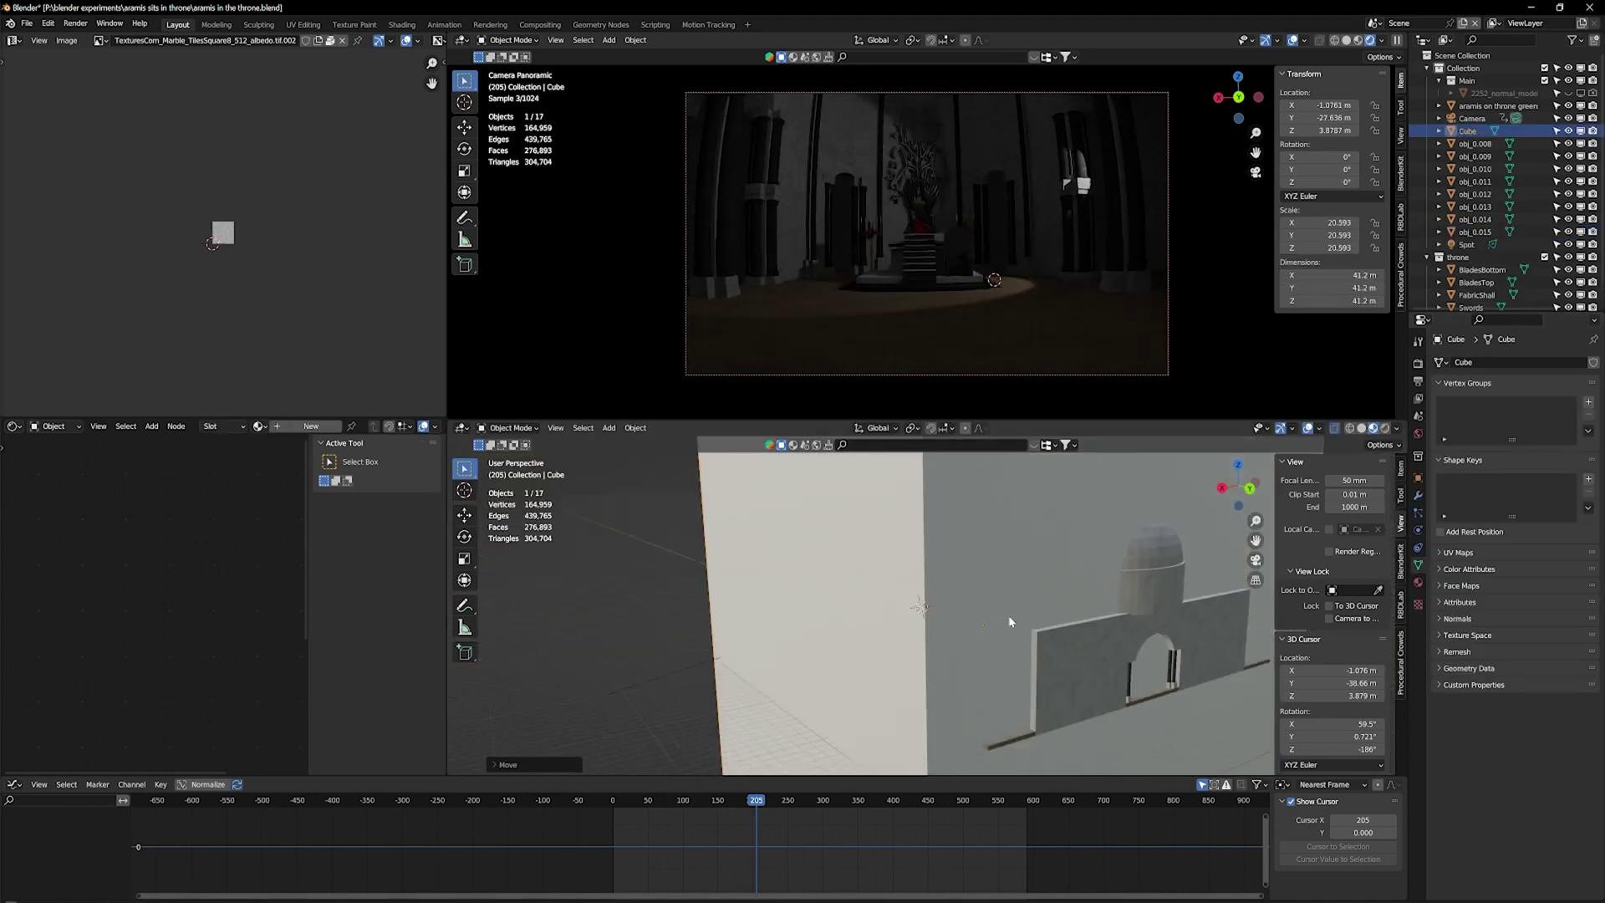
Scale the cube along Z and X to enclose the building, about 22.9 m wide and 8.9 m high.
scroll(1010, 621, down, 4)
key(s)
key(z)
key(Return)
key(s)
key(y)
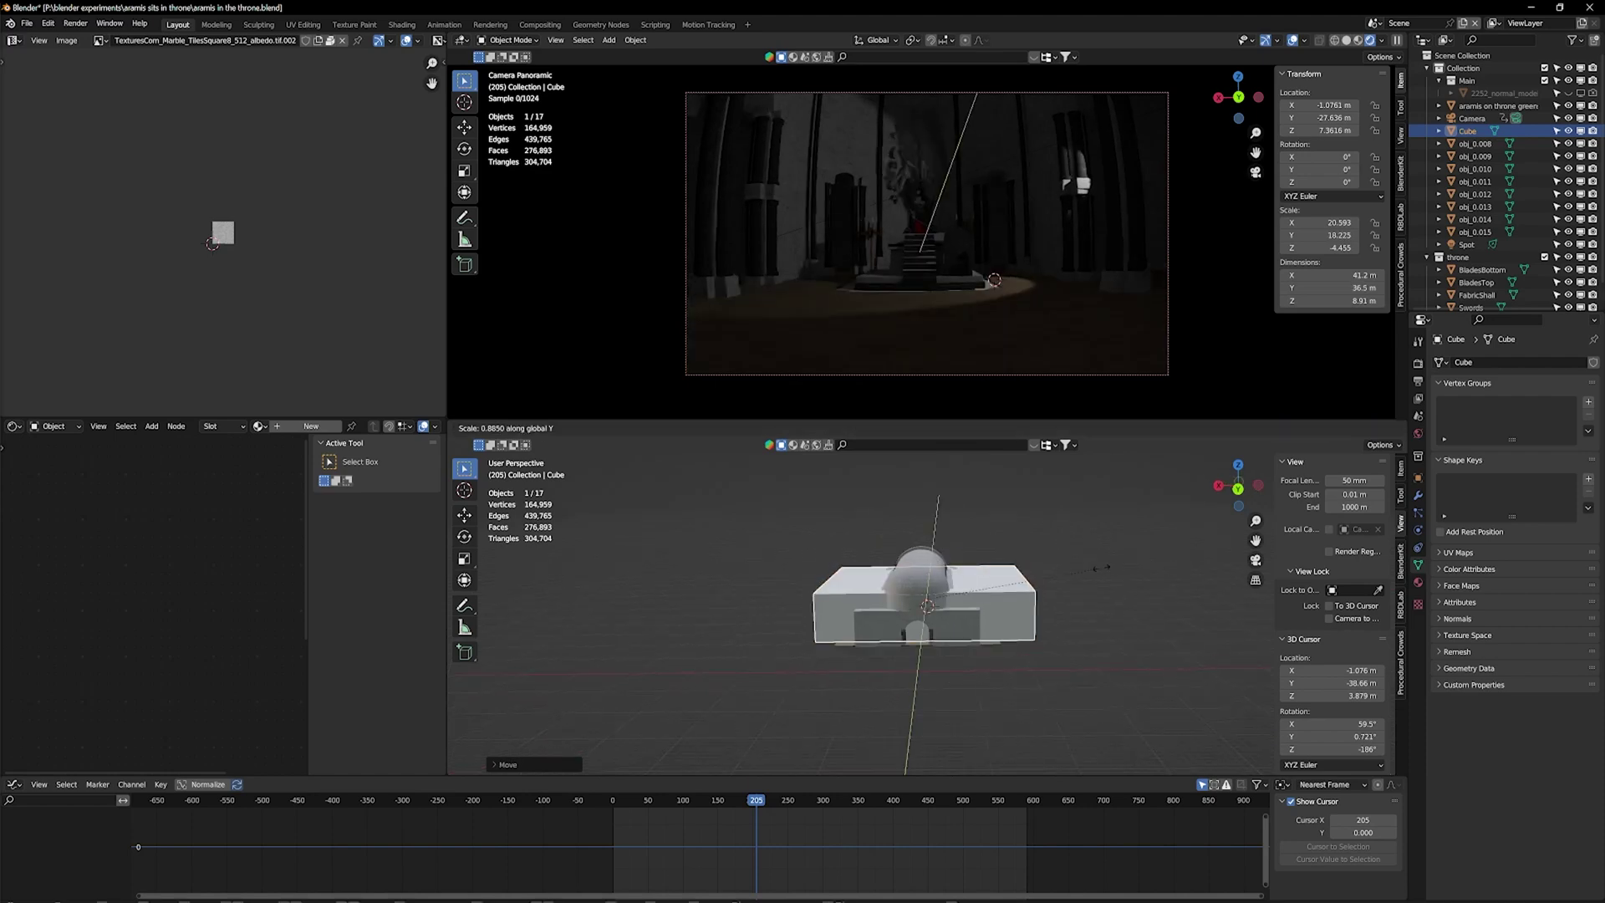
key(x)
click(1055, 640)
Name both the cube and its new material "volume" and delete the material's Principled BSDF node.
text(volume)
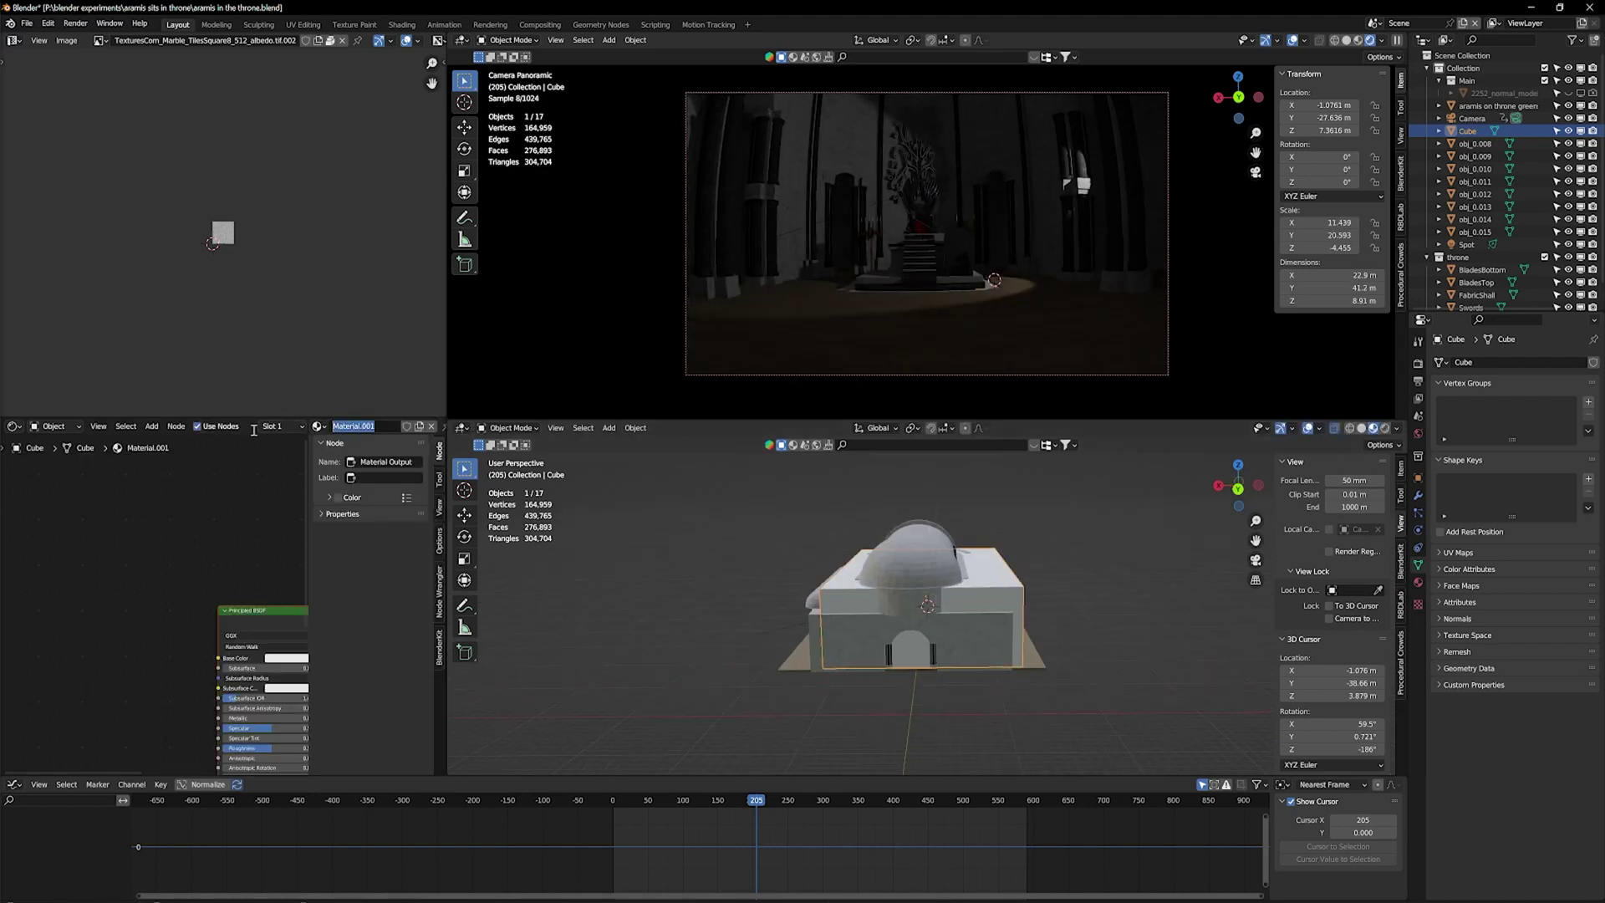
key(Return)
drag(239, 611, 65, 541)
scroll(142, 623, down, 1)
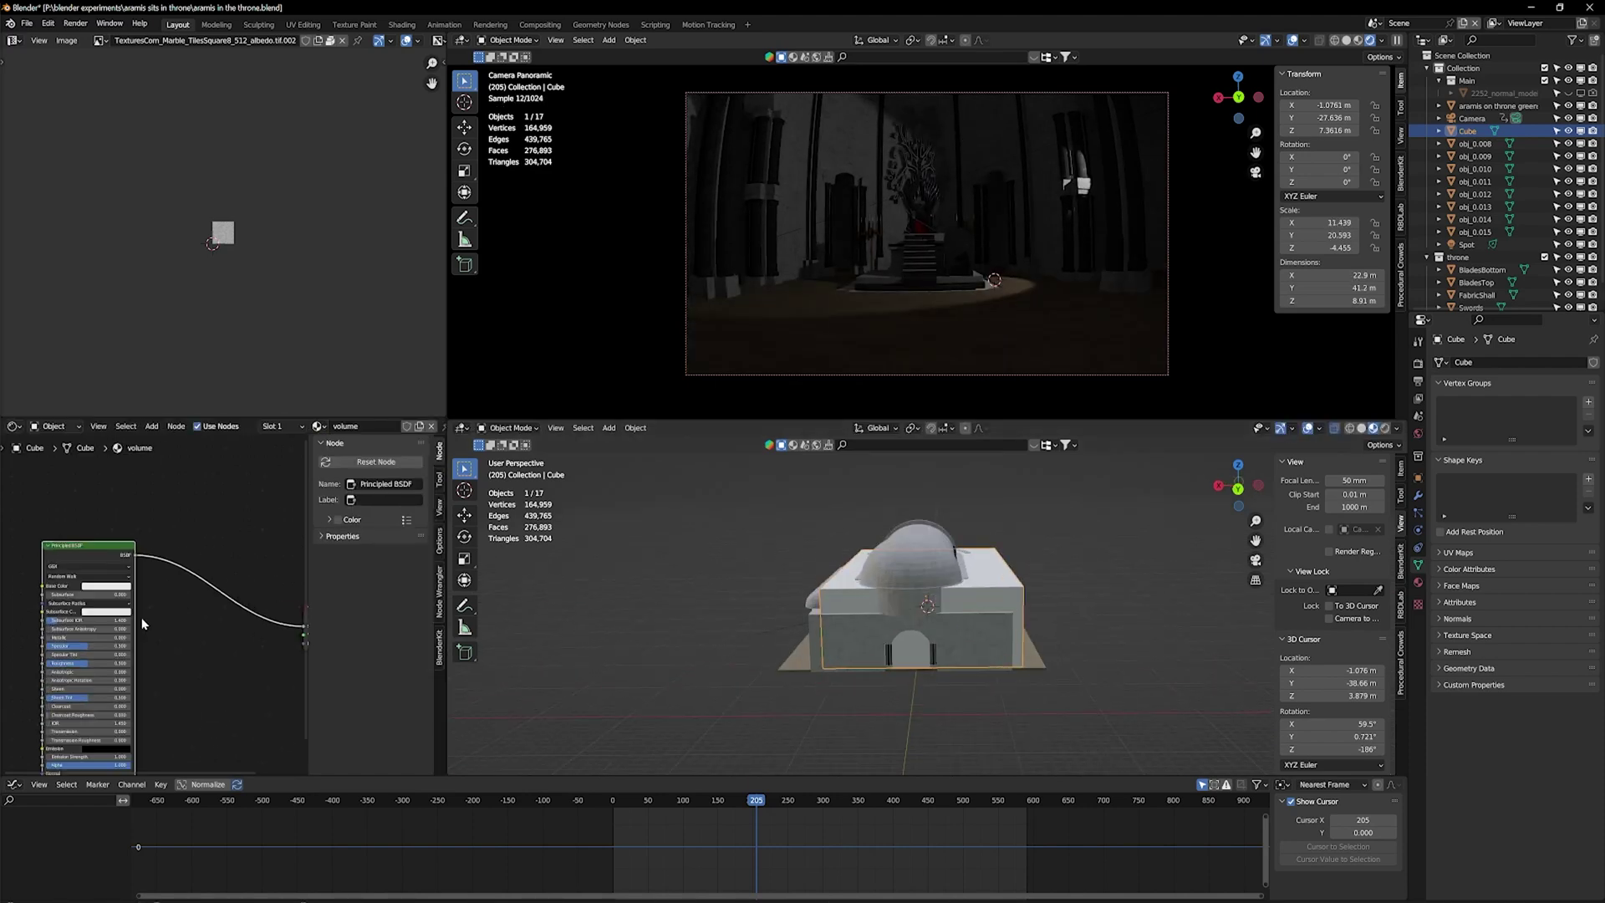
text(xvolume)
key(Return)
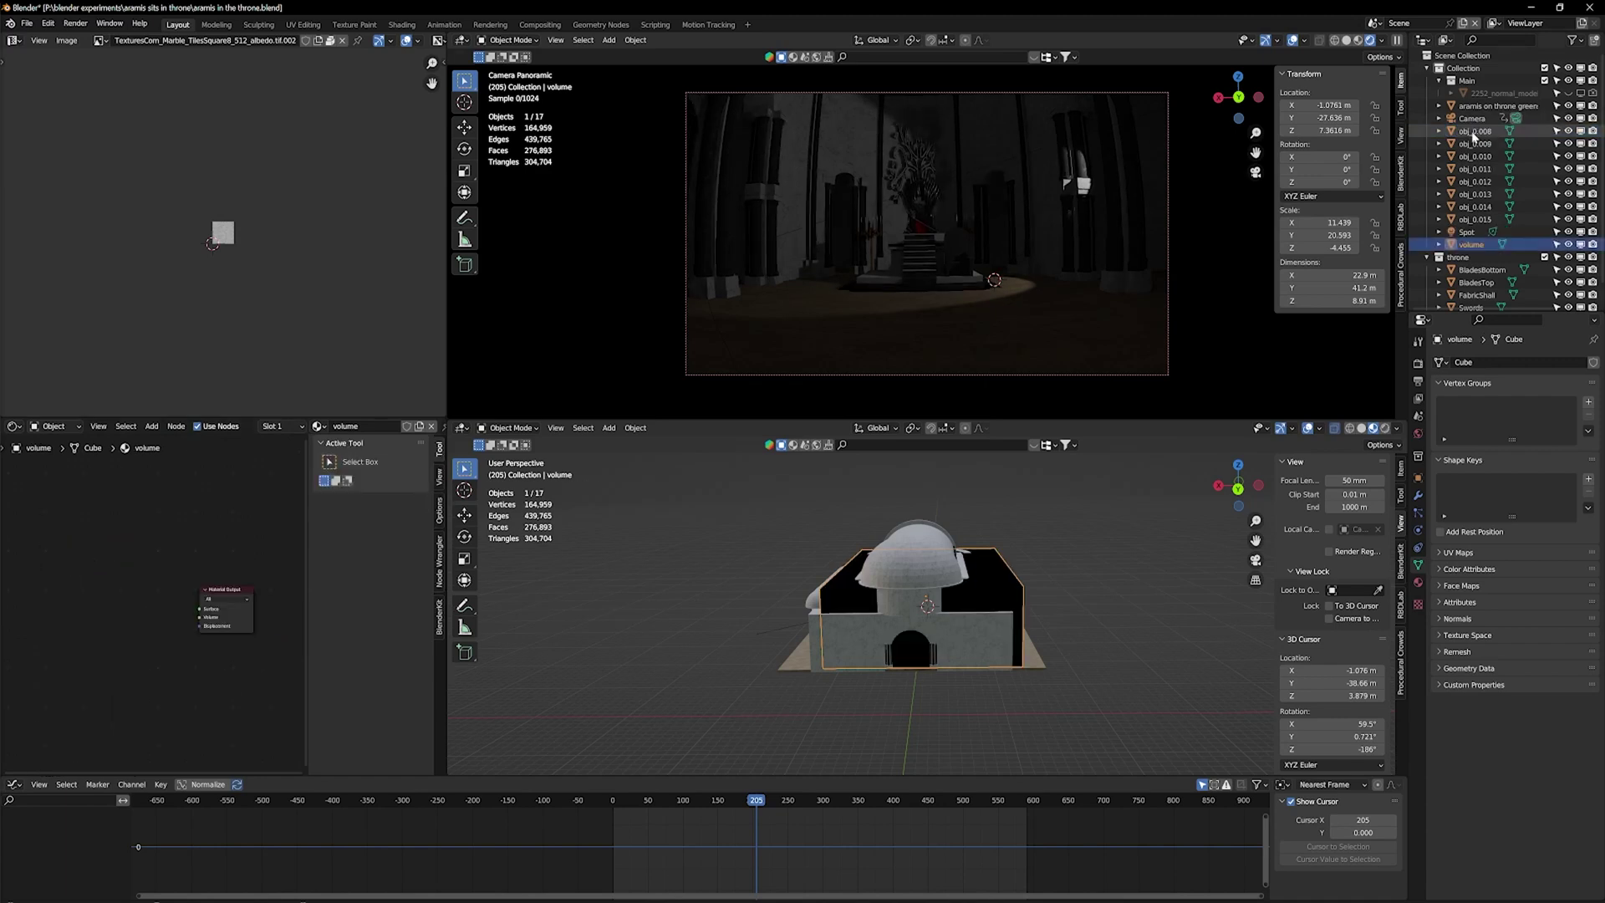
Add a Volume Scatter node connected to the Volume input of the material output.
drag(215, 622, 205, 629)
text(scatter)
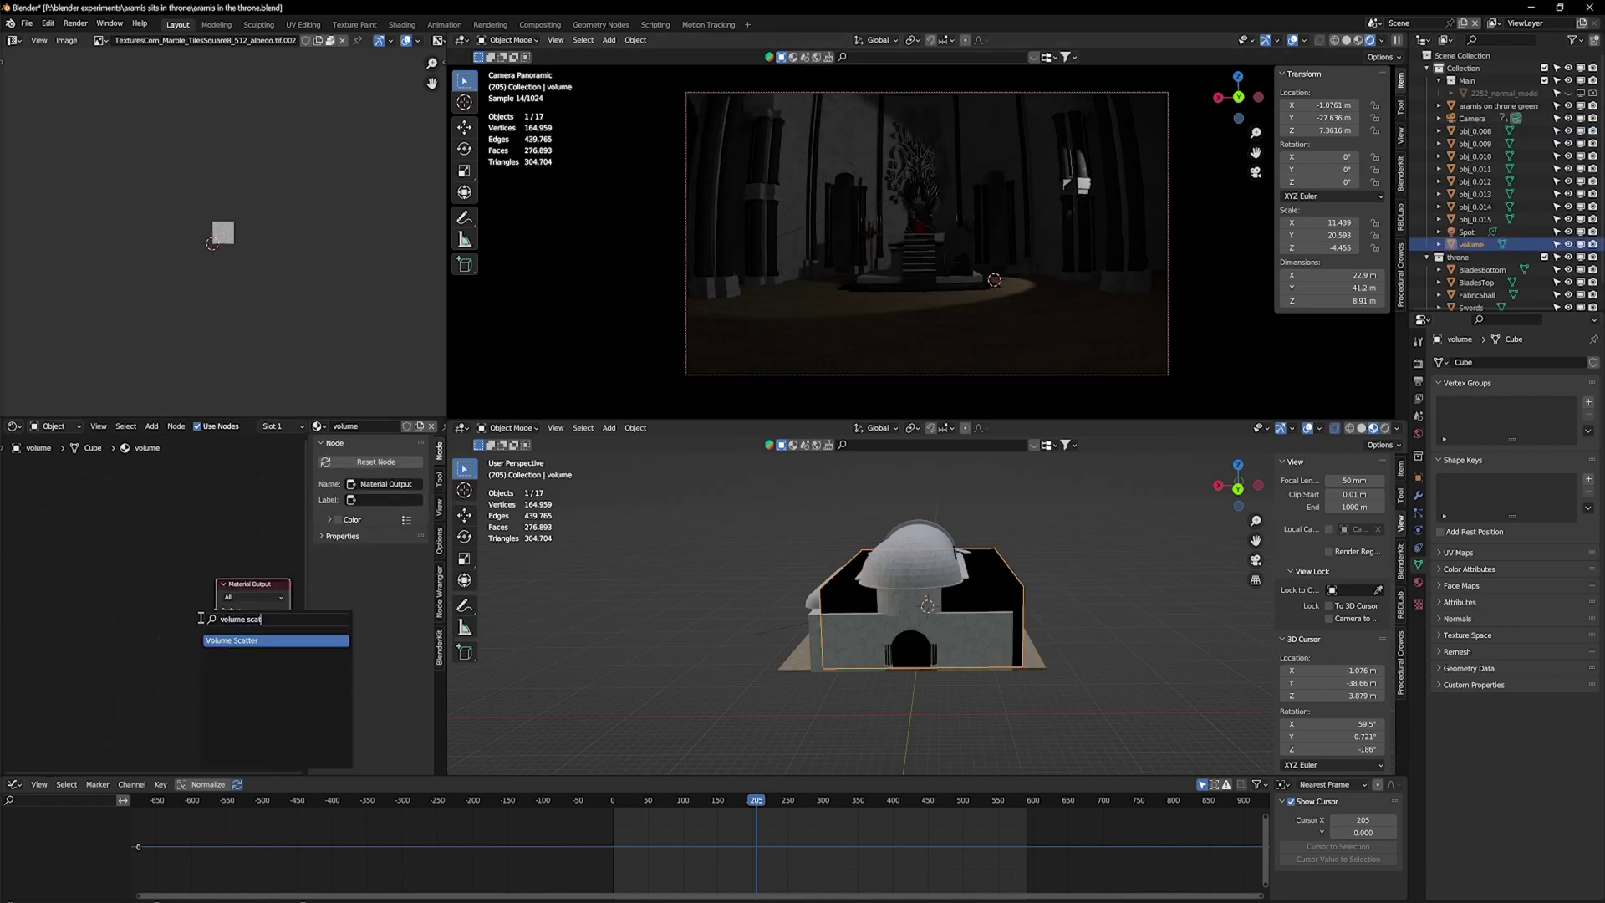
key(Return)
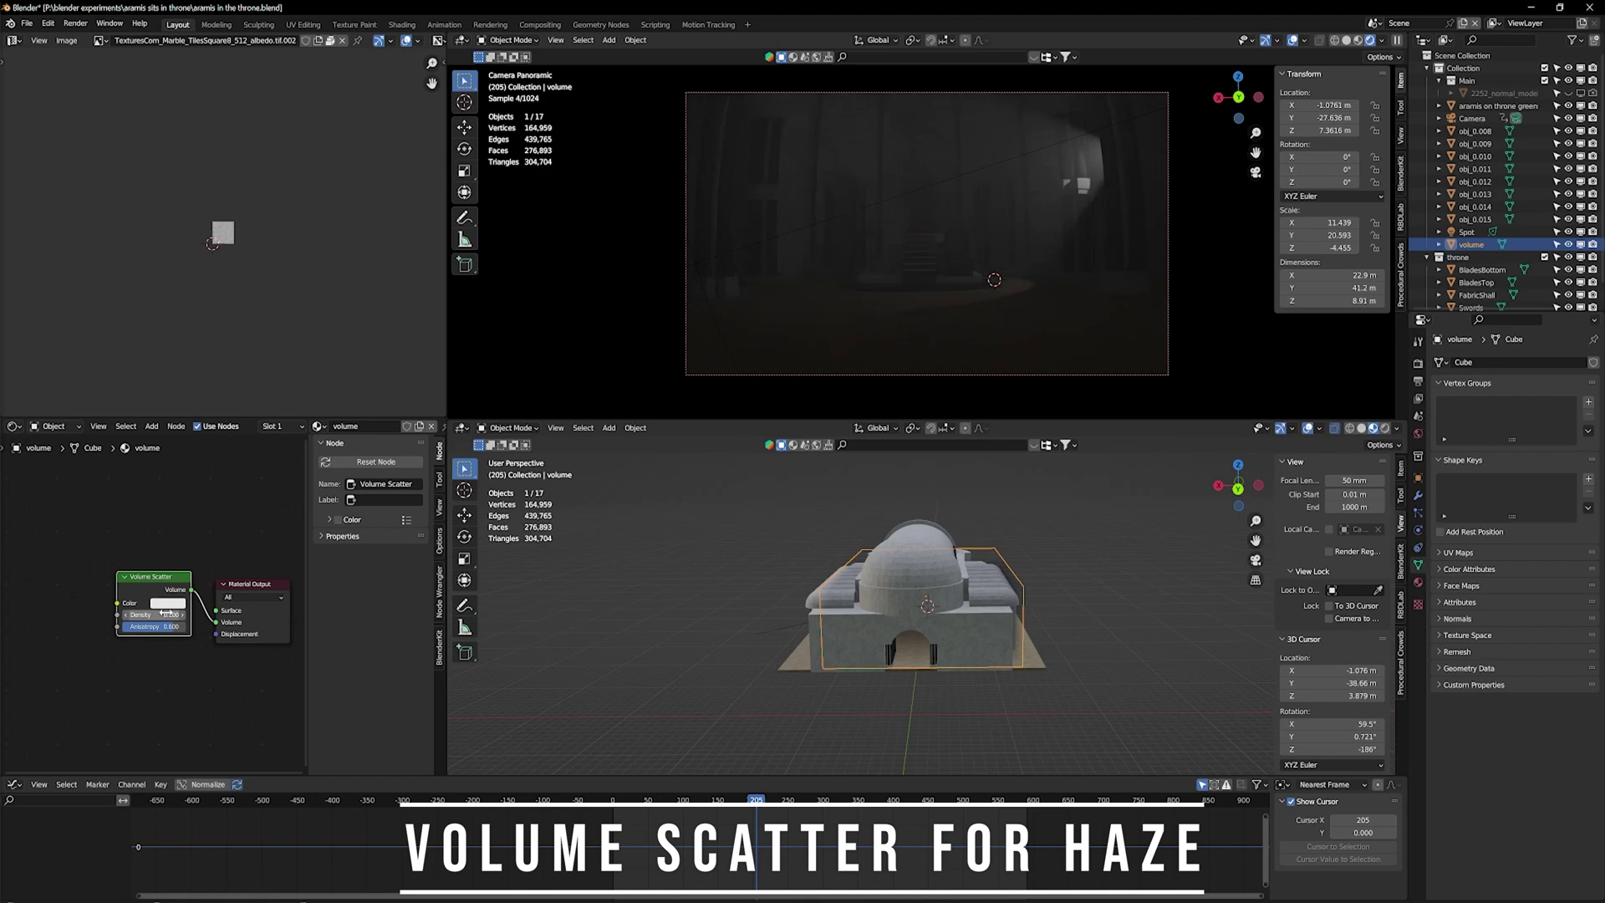
Select the spot light and frame it in the lower viewport to inspect its placement.
click(1464, 232)
key(KP_Decimal)
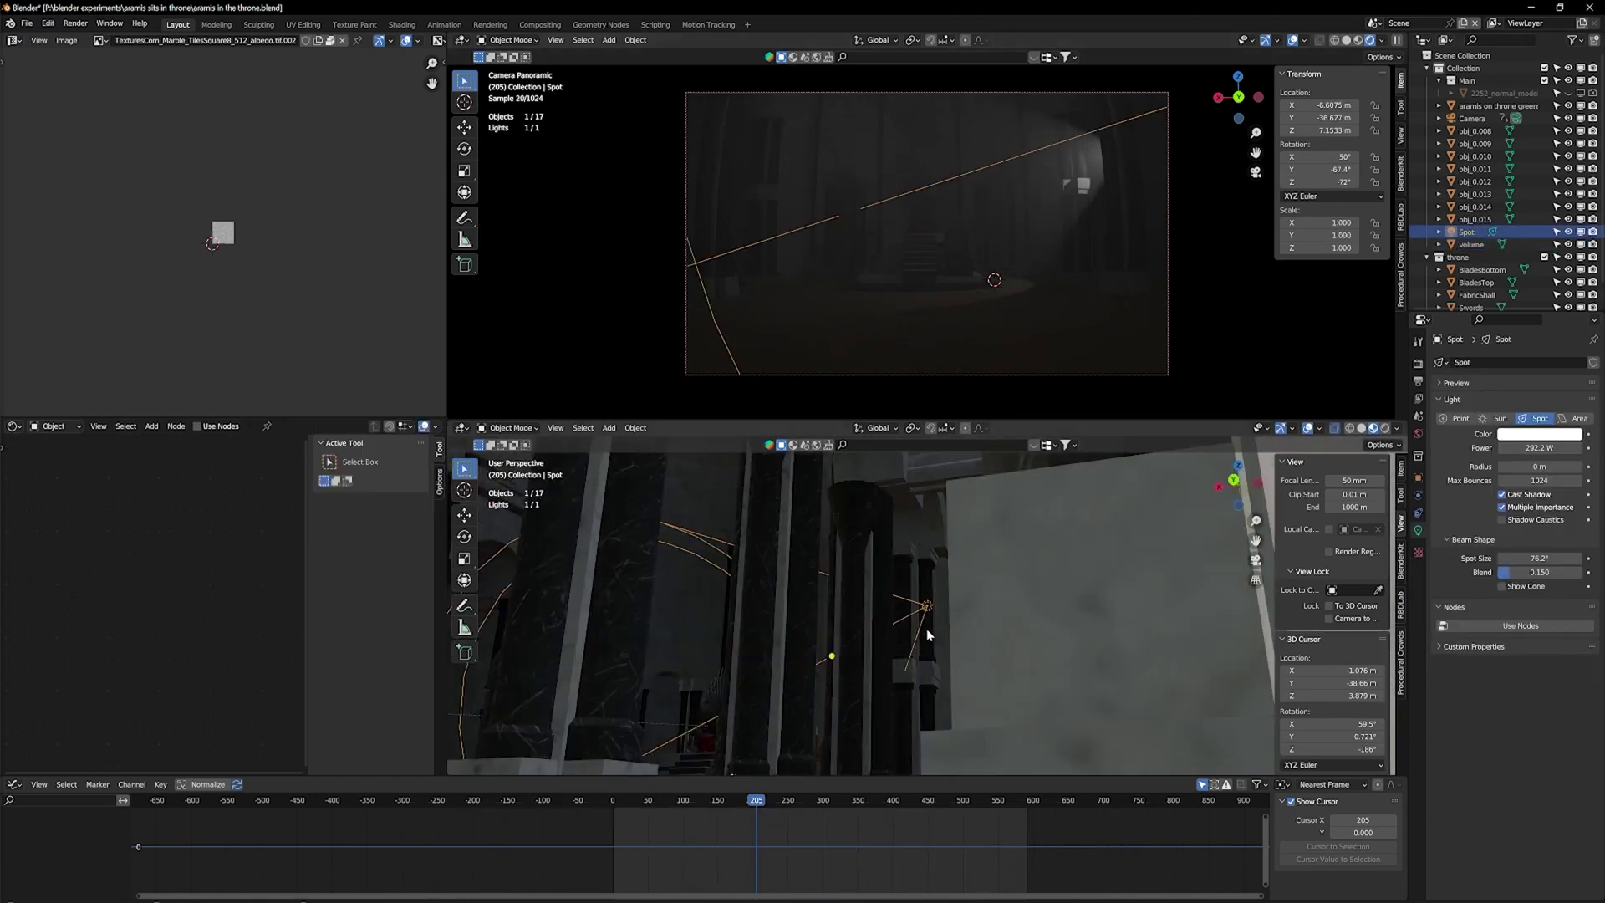
scroll(928, 635, up, 2)
mouse_move(991, 544)
middle_down()
mouse_move(1080, 573)
mouse_move(997, 569)
middle_up()
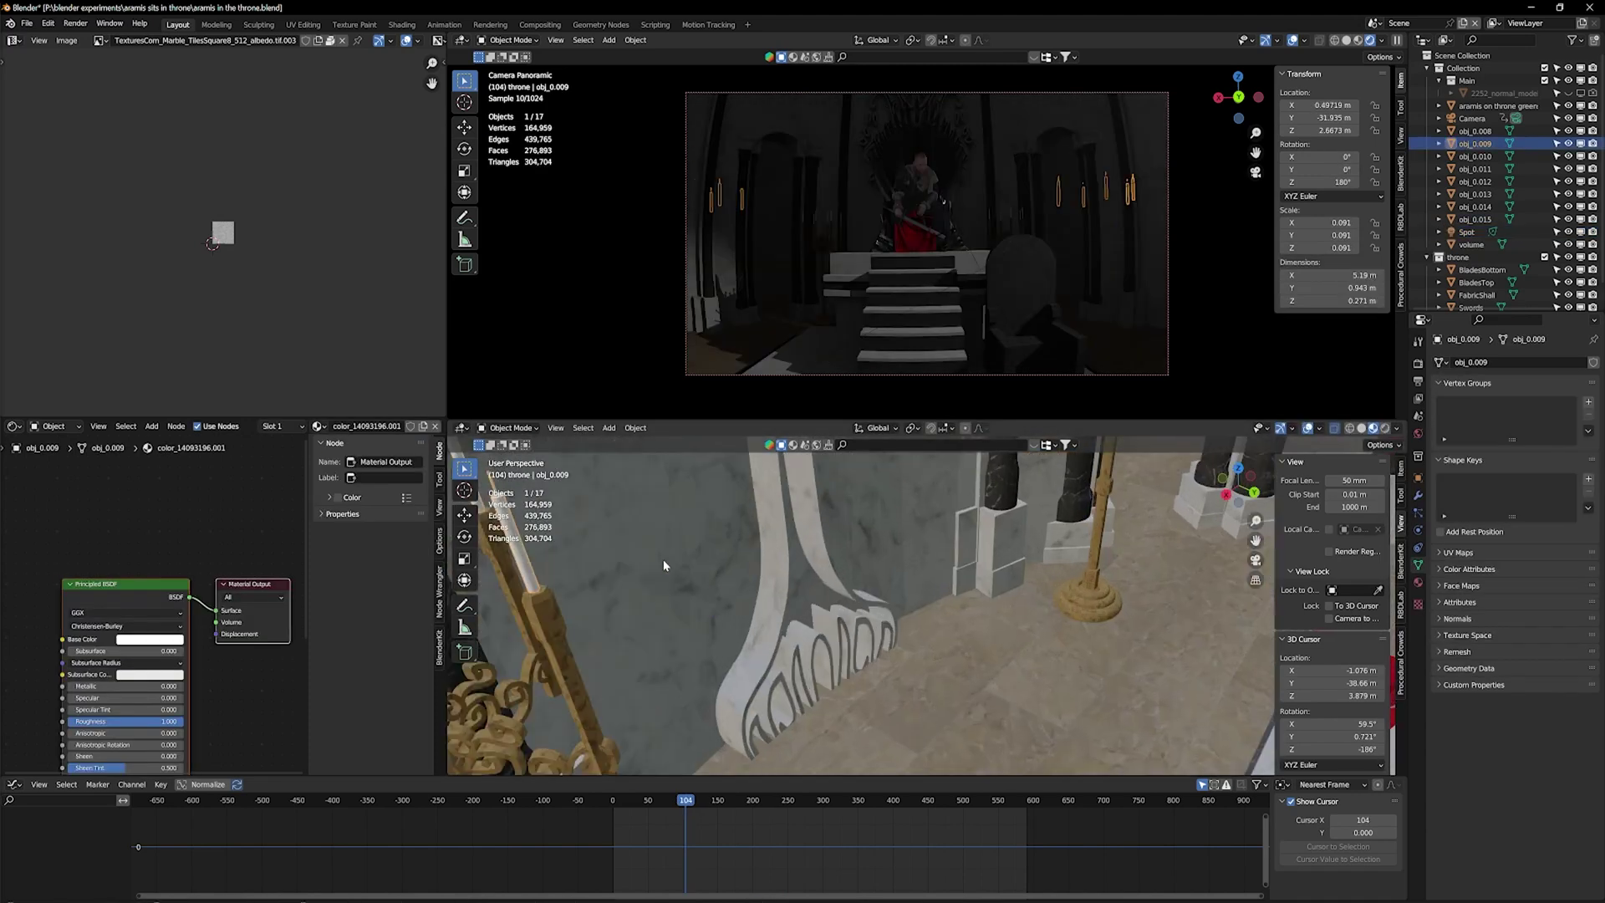
Edit the candle mesh obj_009 in front wireframe view, isolating it and selecting all of its geometry.
middle_drag(664, 559, 832, 616)
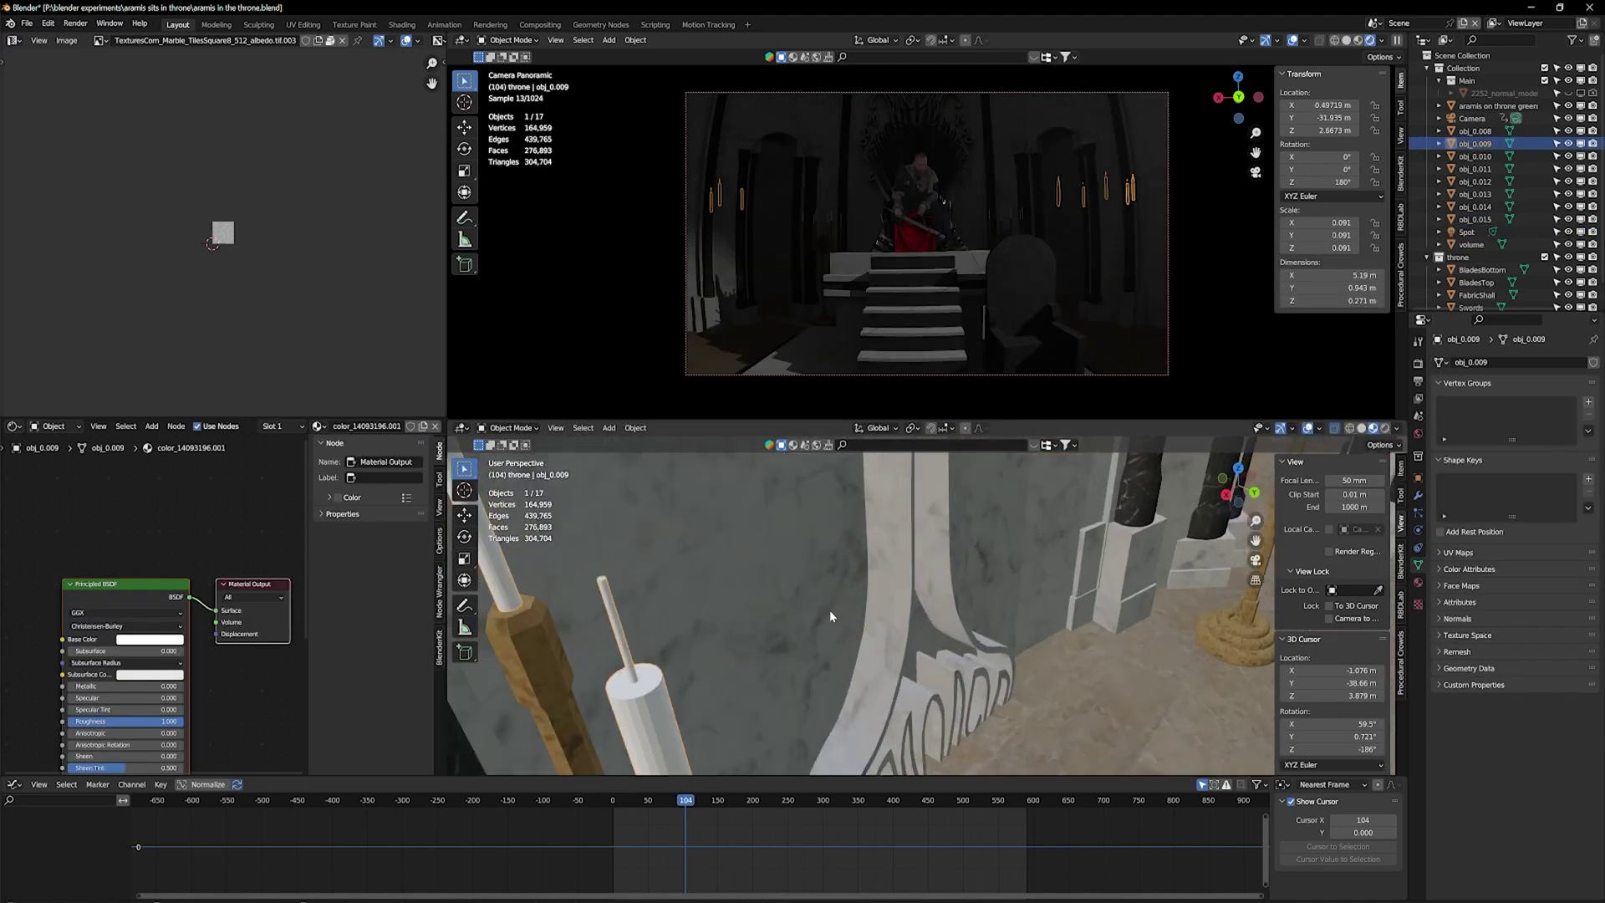
key(Tab)
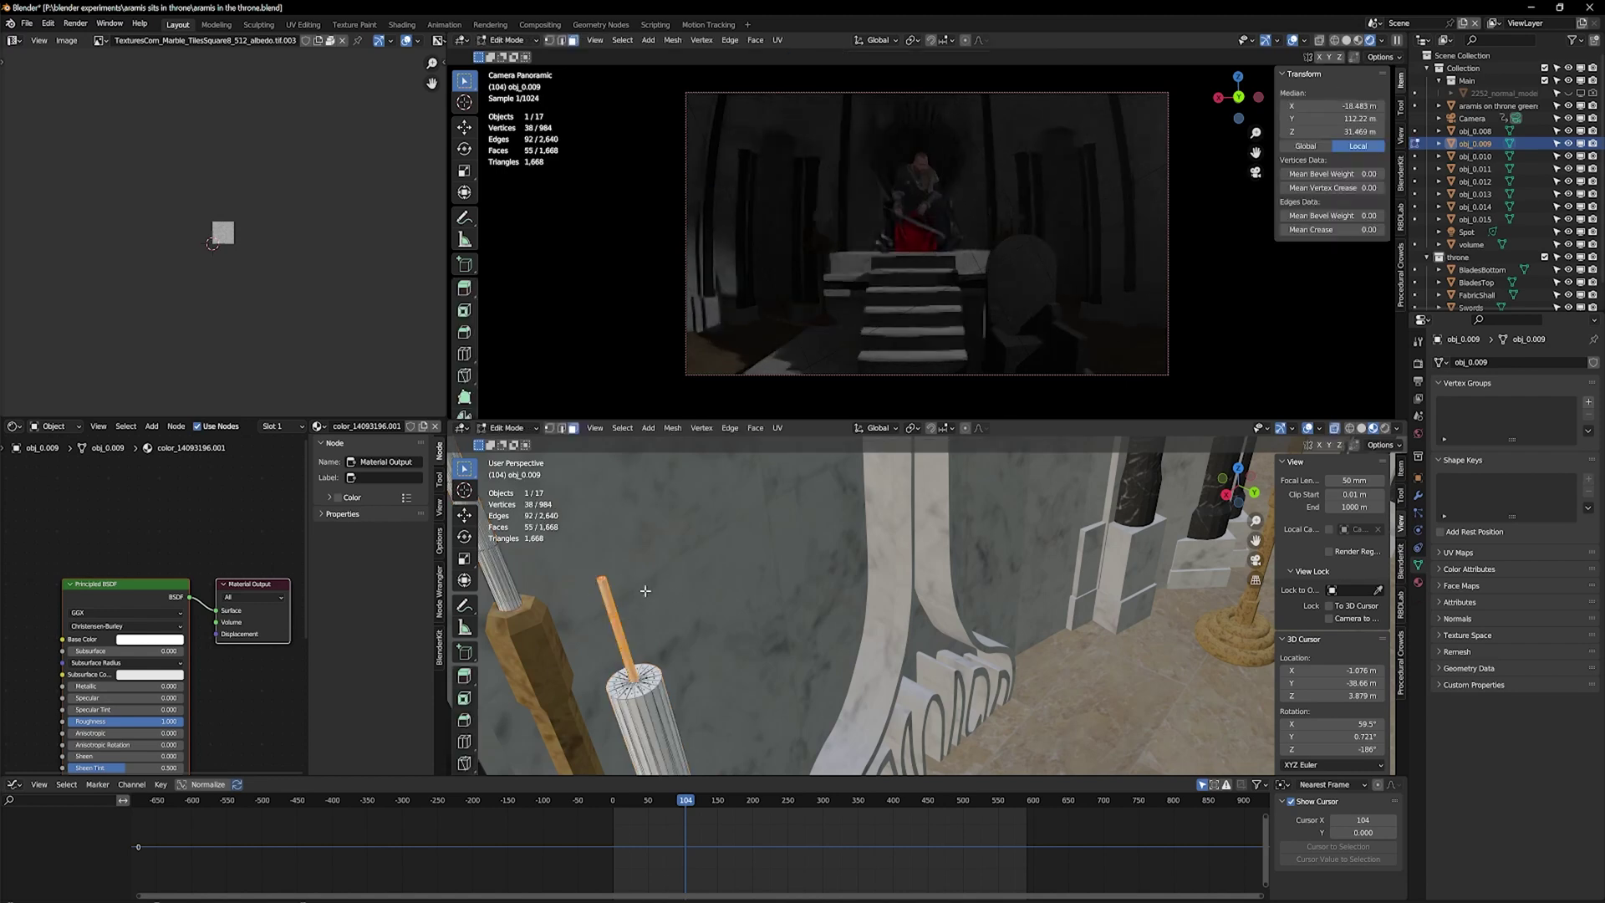
key(KP_1)
key(shift+z)
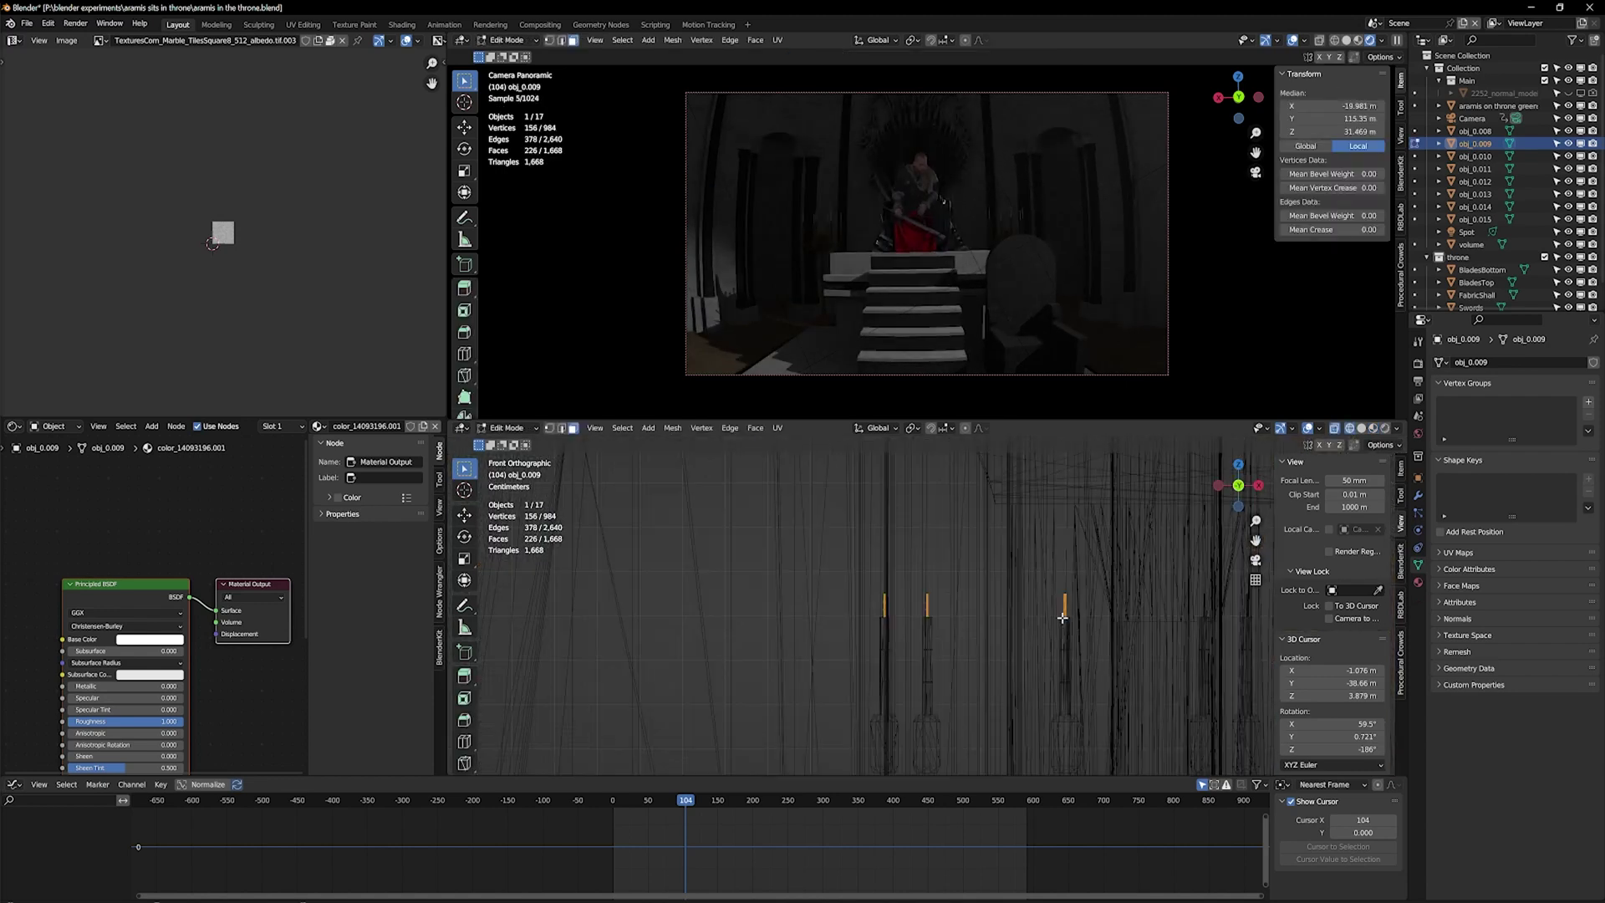
key(KP_Divide)
key(a)
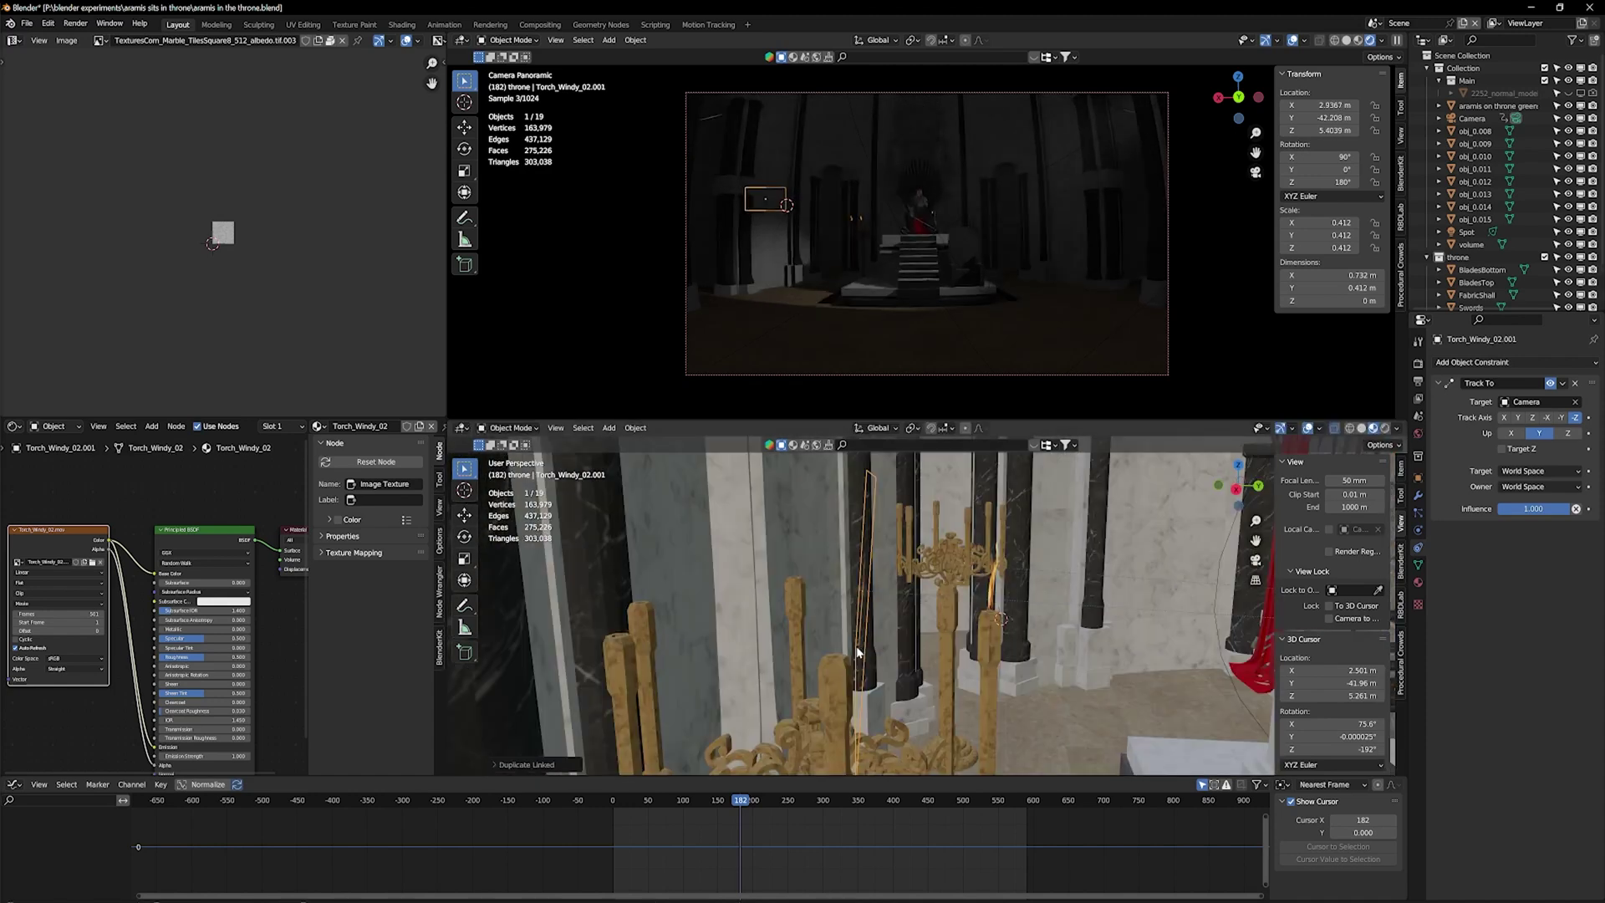
Duplicate the Torch_Windy_02 flame plane onto further candles of the candelabrum and shift the last copy along X.
key(shift+d)
click(804, 689)
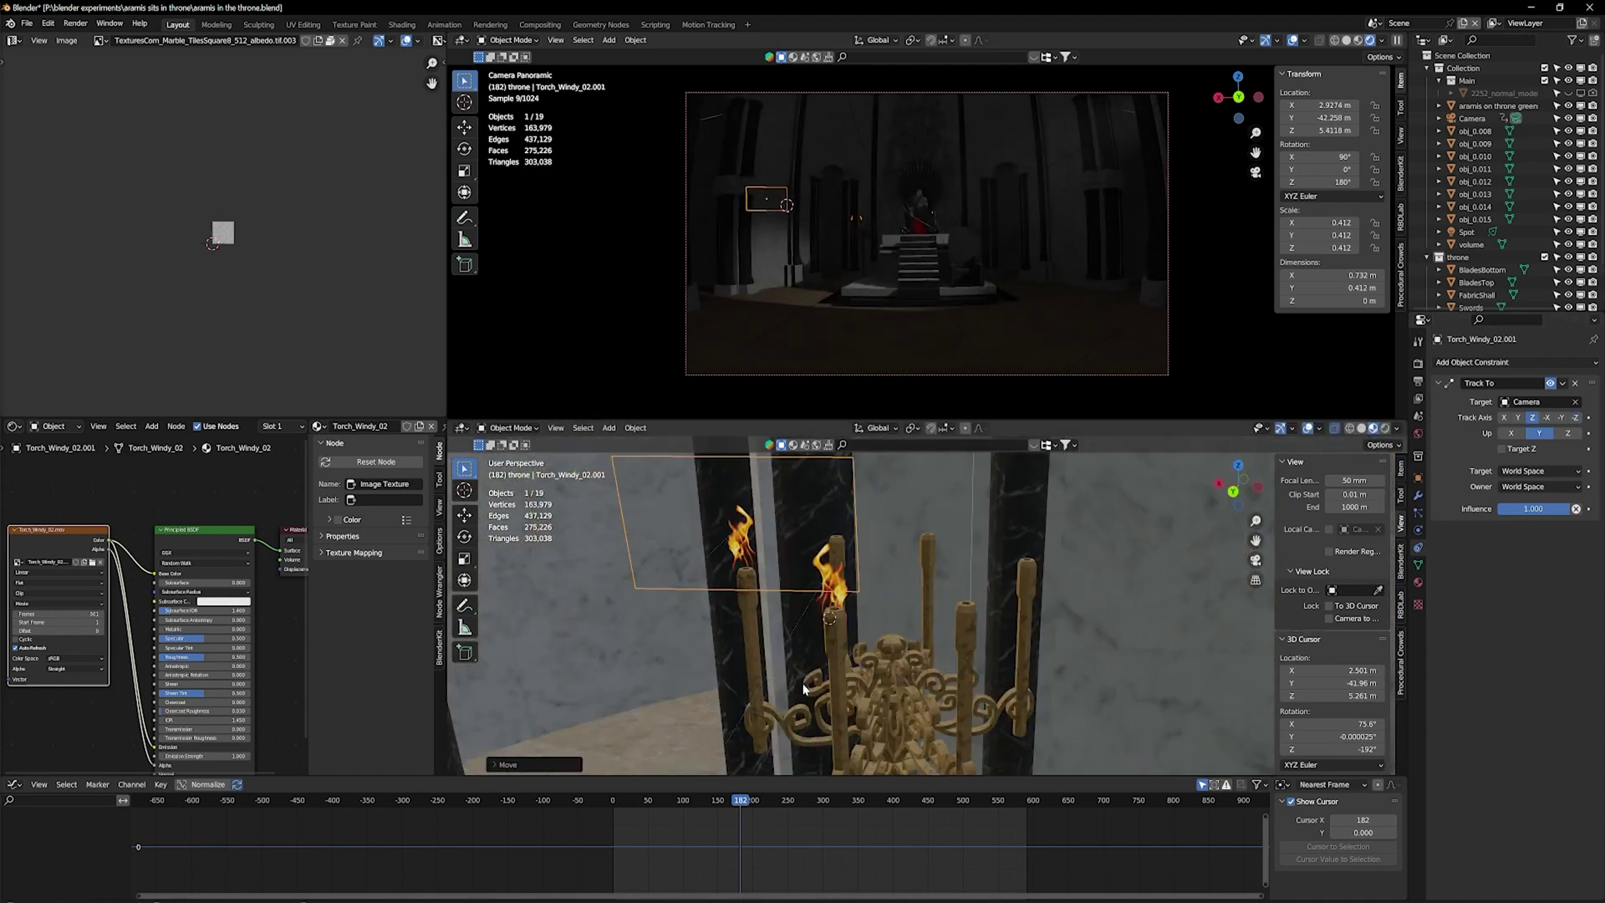
key(shift+d)
click(968, 651)
middle_drag(967, 651, 986, 577)
key(shift+d)
click(886, 585)
middle_drag(886, 586, 1203, 619)
key(g)
key(x)
click(1194, 620)
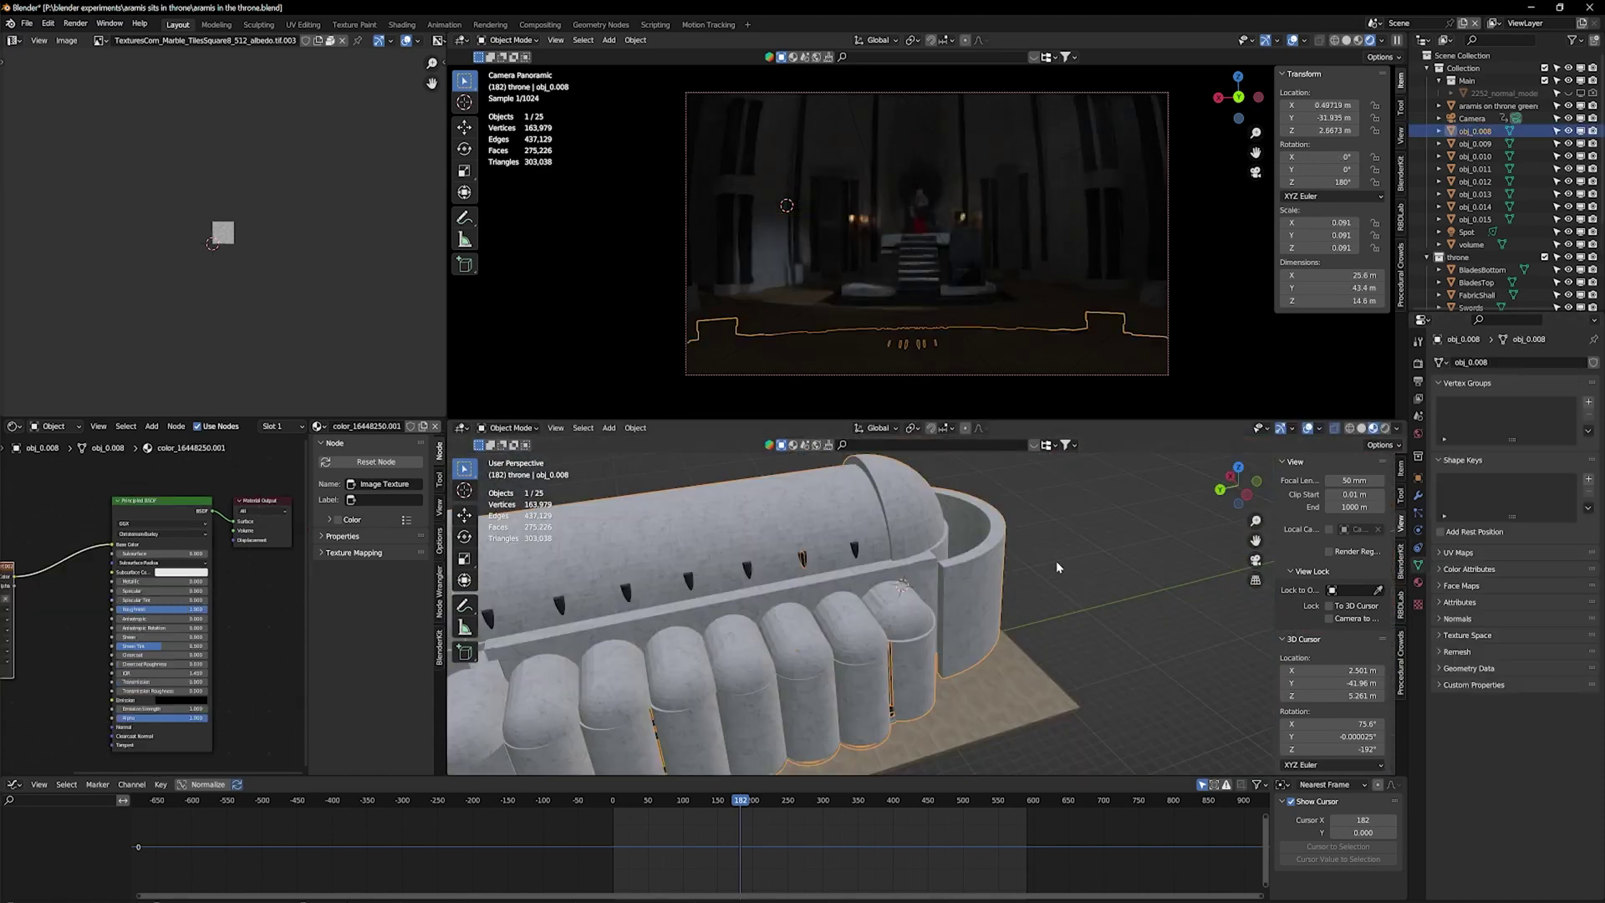
Add an icosphere about 11 m wide and move it into the building's end wall as a Boolean cutter.
key(shift+a)
mouse_move(1022, 687)
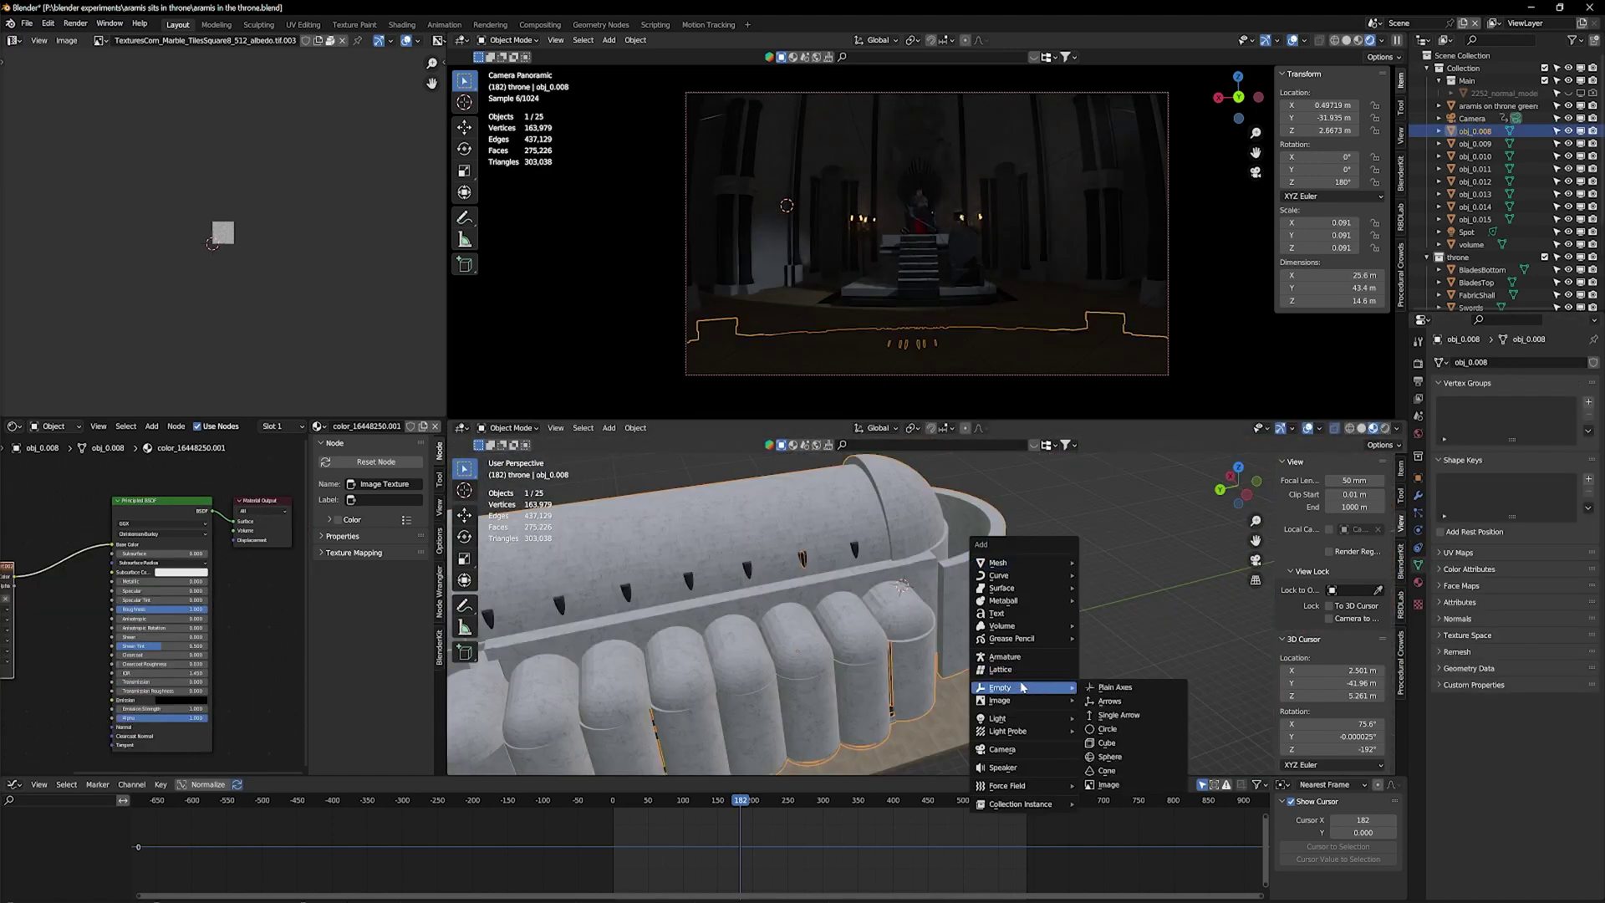
click(1115, 612)
key(g)
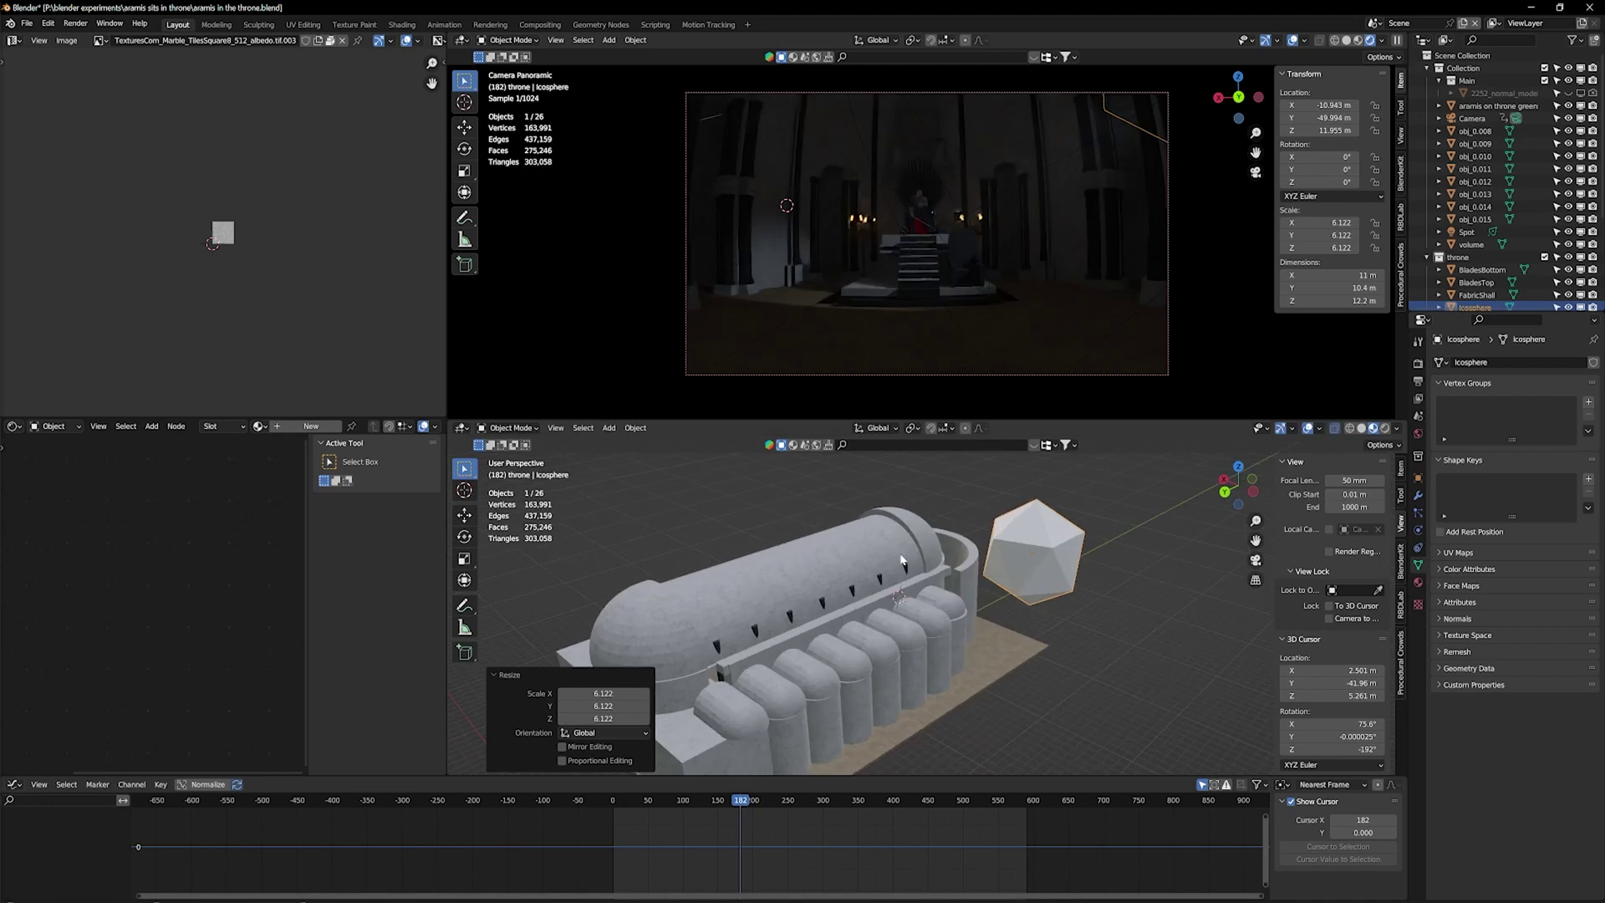
click(1418, 495)
click(1060, 574)
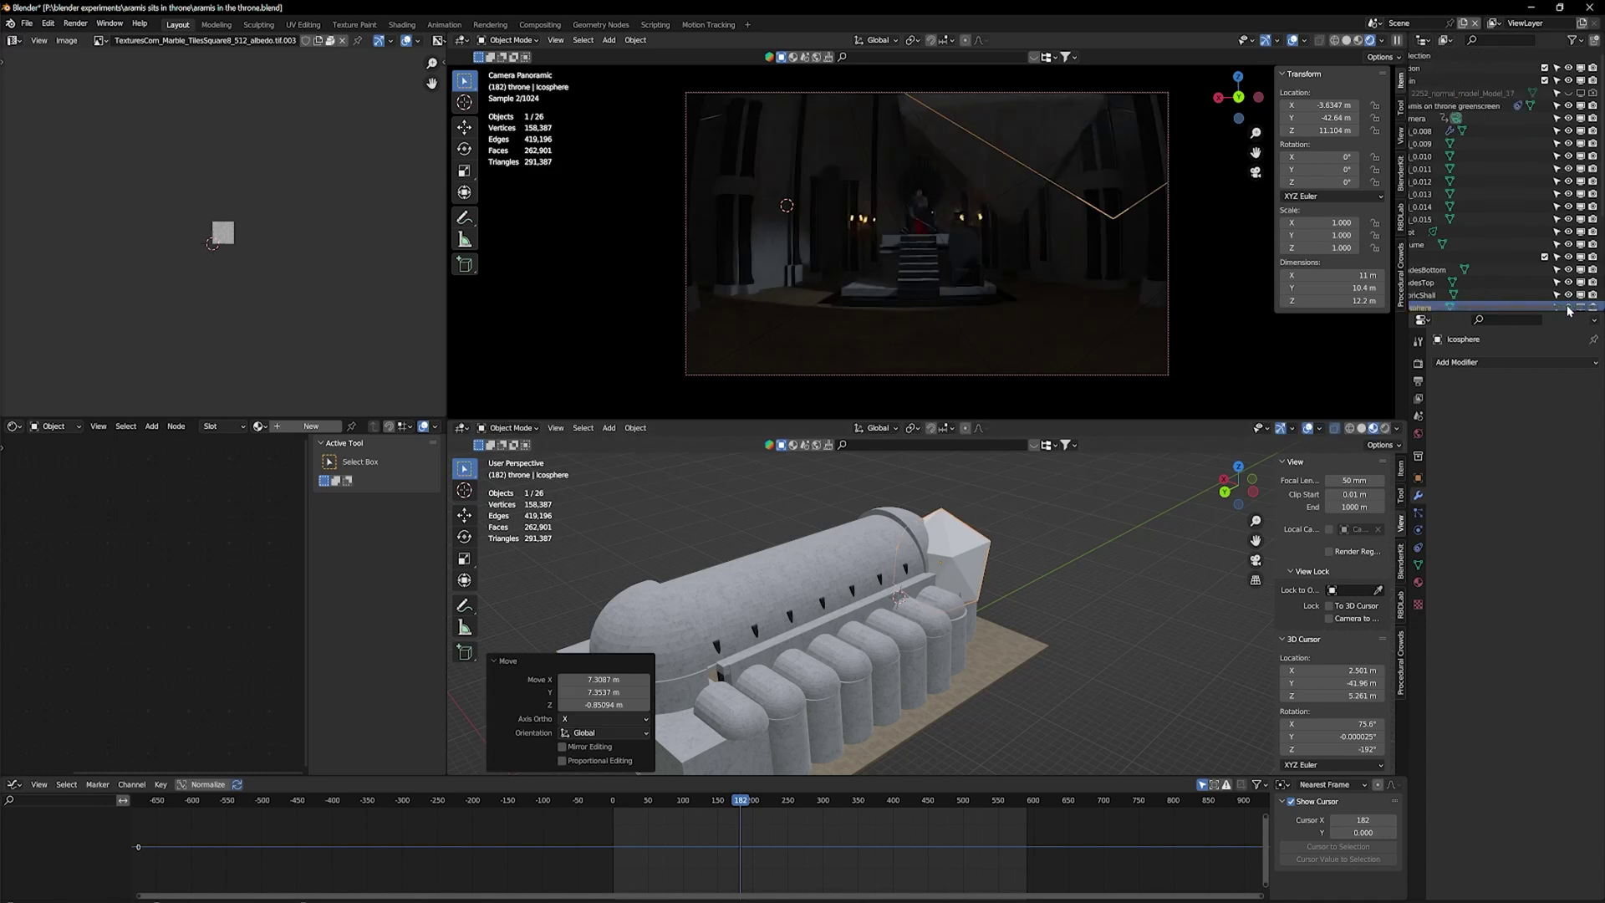
scroll(1506, 289, down, 2)
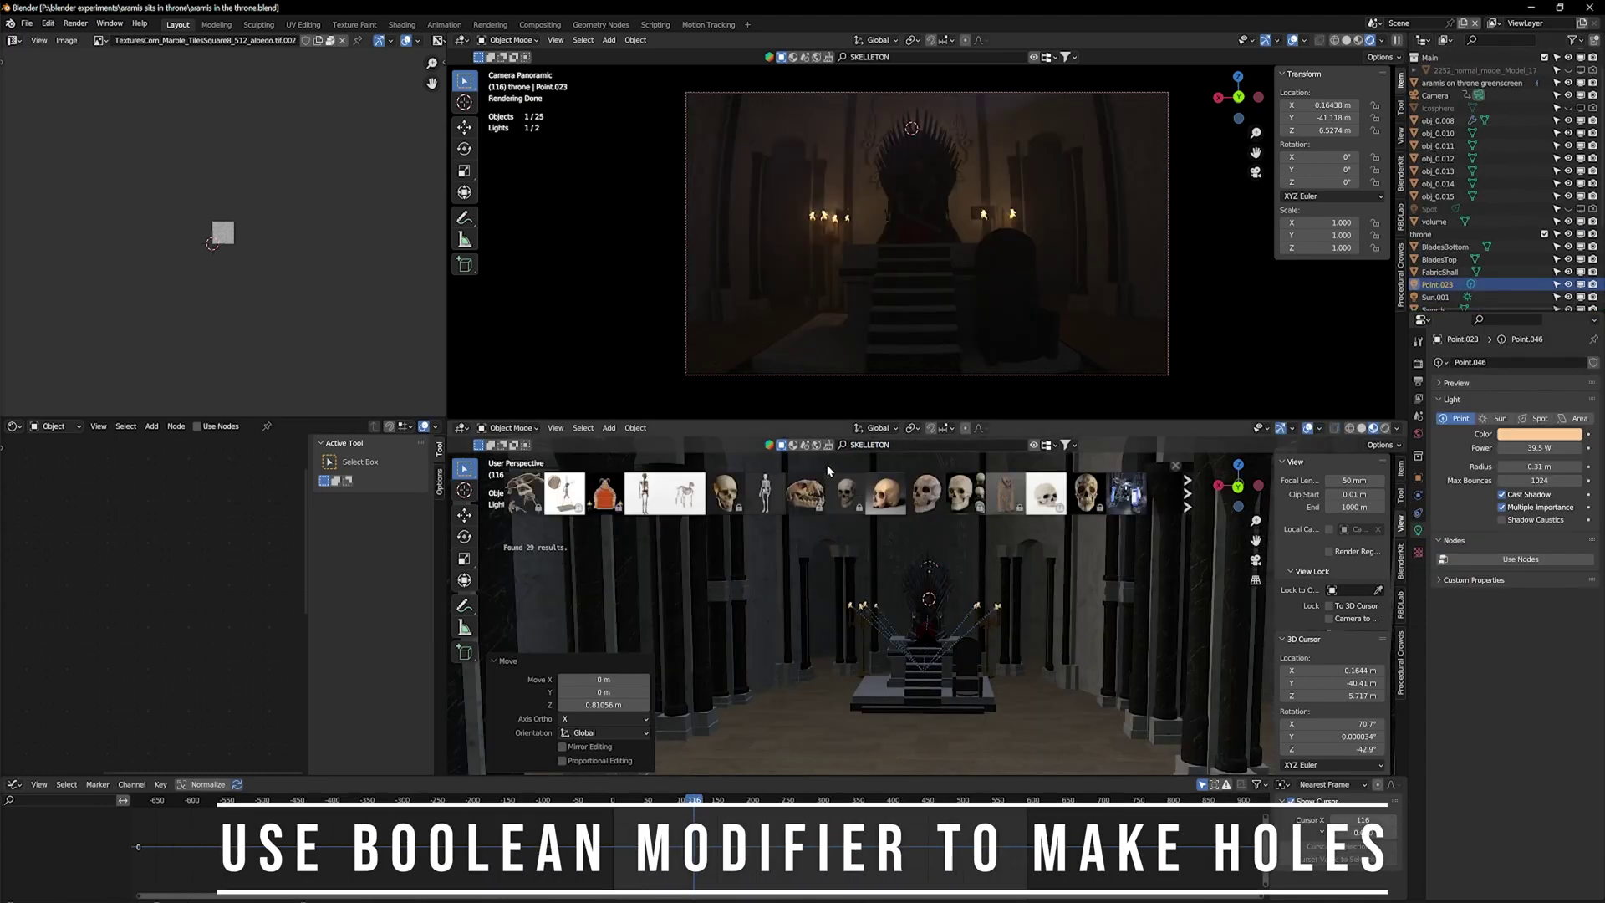
Place a full skeleton from the SKELLETON model search results at the foot of the throne steps and frame it.
mouse_move(769, 489)
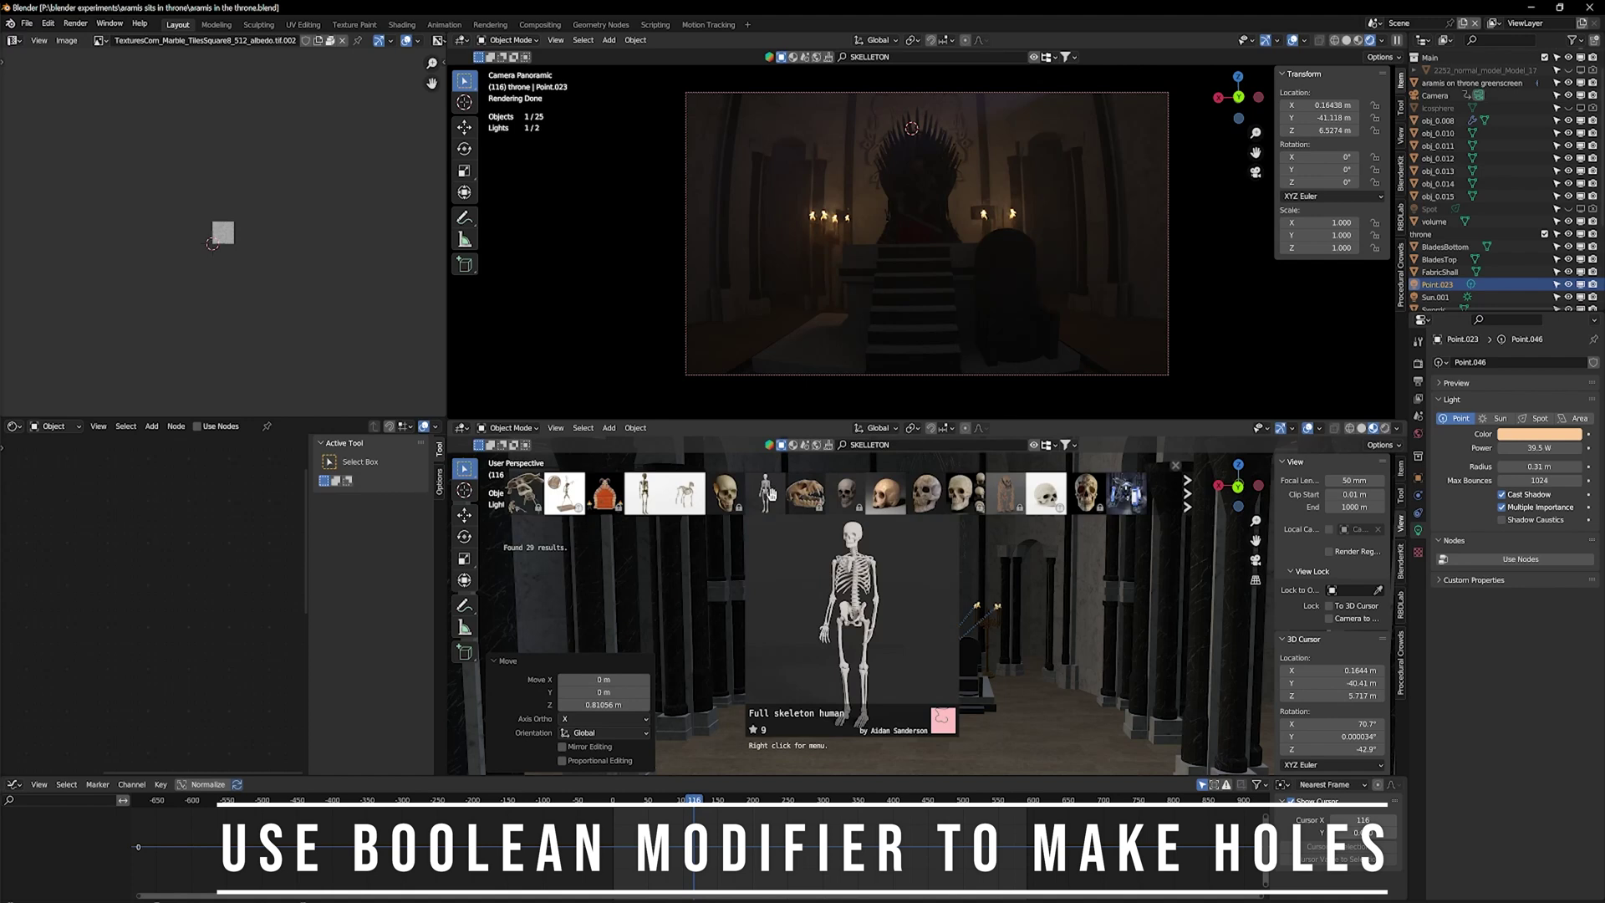
mouse_move(661, 498)
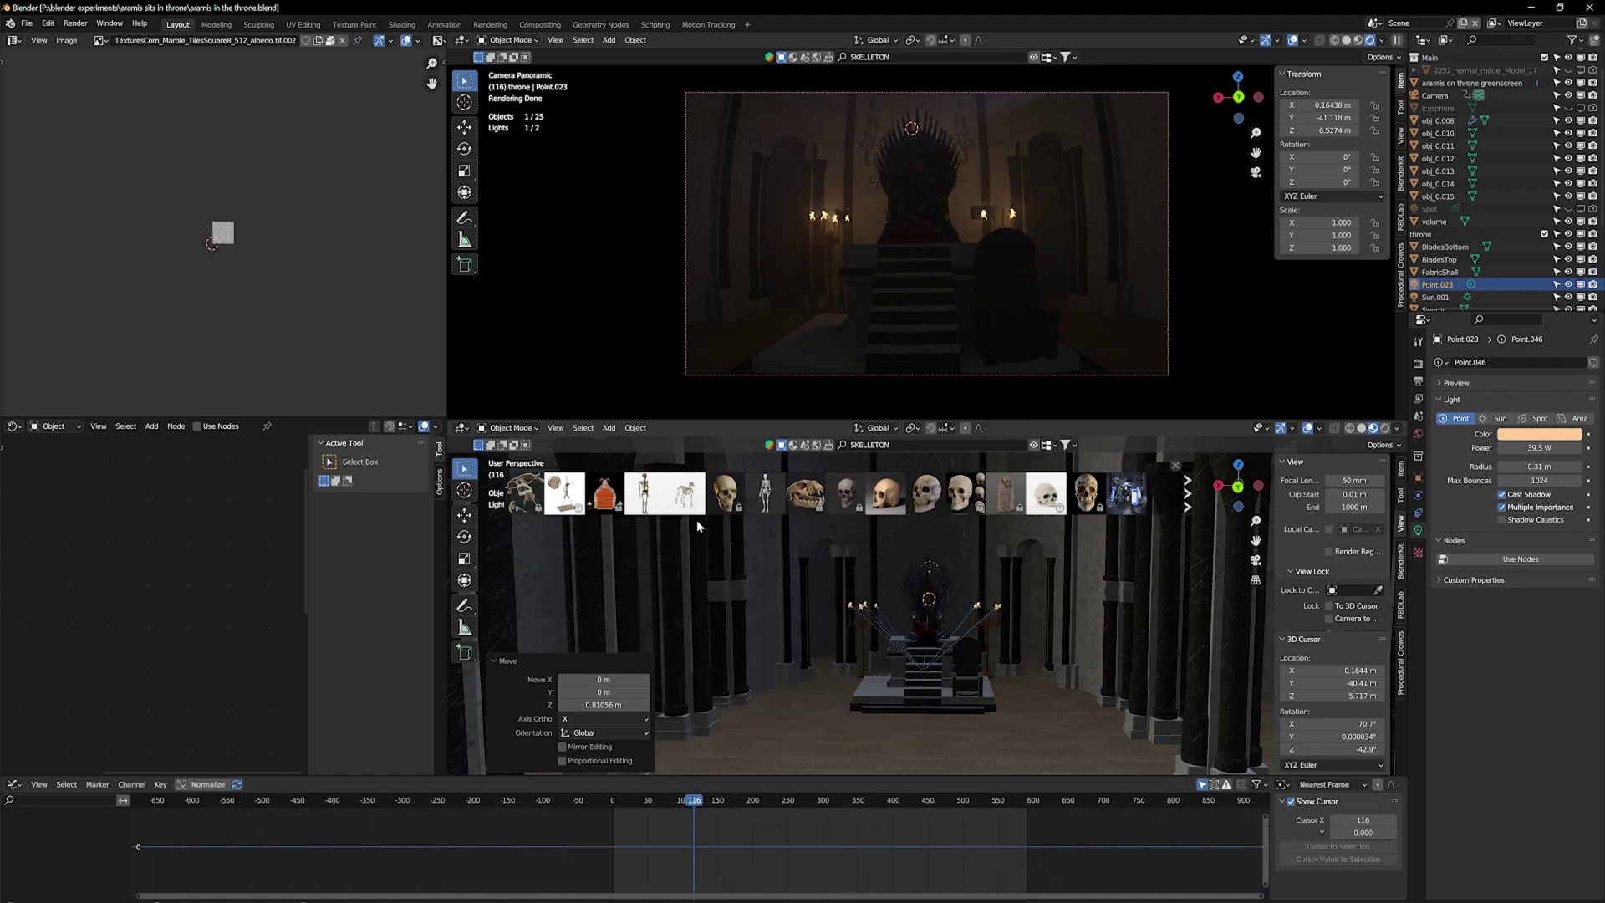
drag(651, 499, 933, 712)
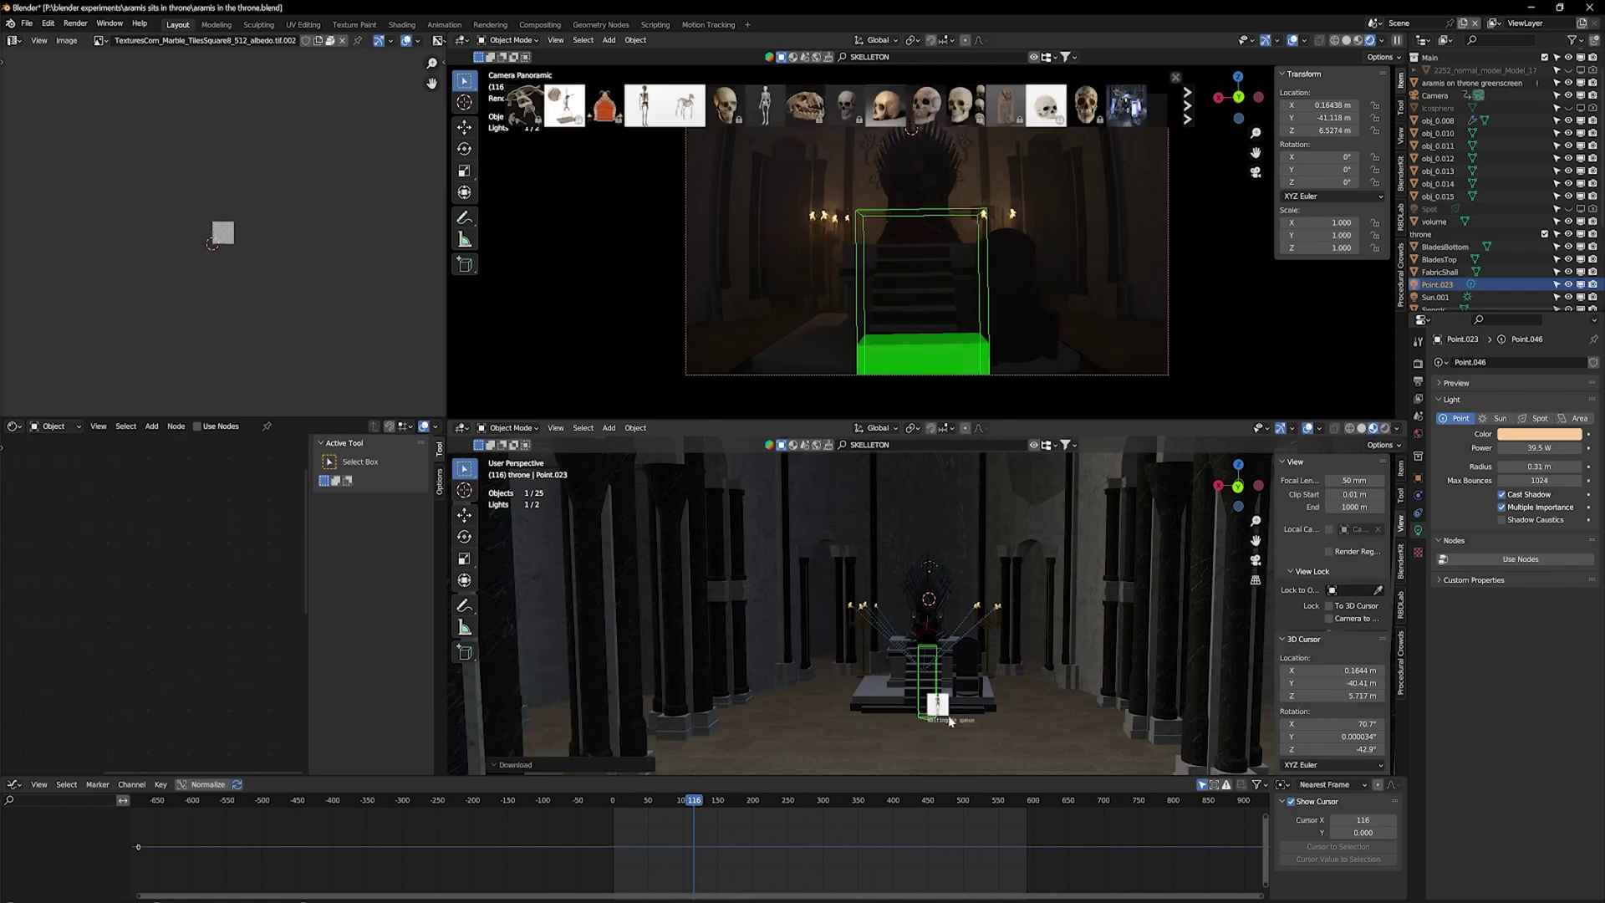
click(925, 693)
key(KP_Decimal)
middle_drag(929, 691, 1003, 669)
key(KP_Decimal)
Tilt the whole Skeleton by 42.9° about X and move it against the throne steps.
click(1481, 199)
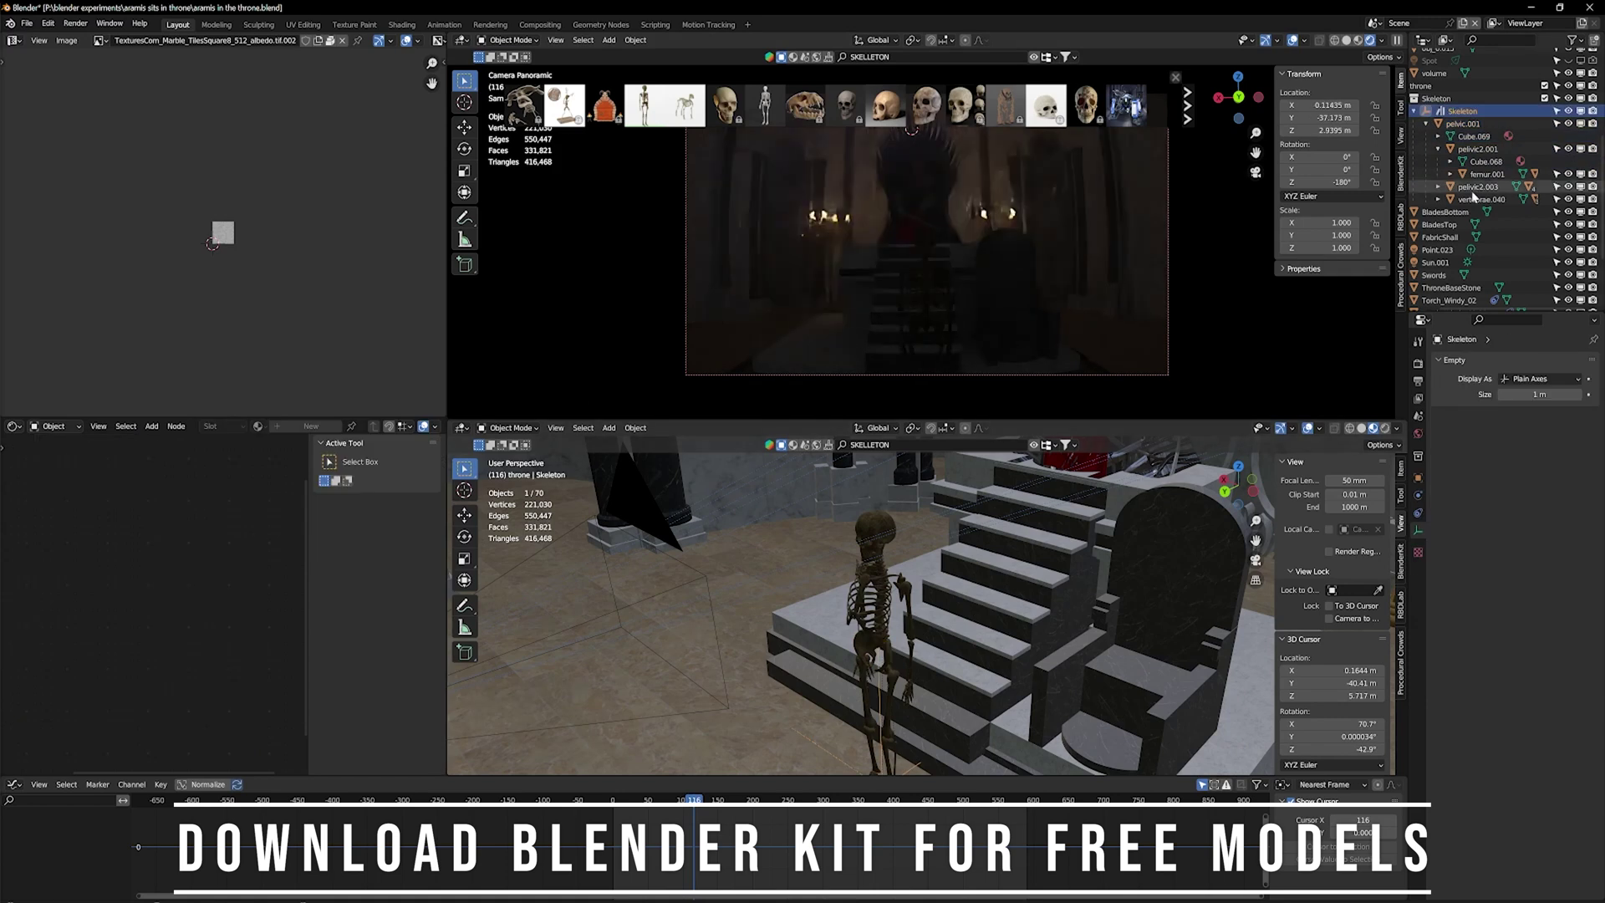
click(1462, 111)
text(rx42.9)
key(Return)
click(1105, 632)
middle_drag(1106, 632, 992, 621)
key(g)
click(788, 548)
Rotate the skeleton's arm bones about X and Z so that the arm reaches up the steps toward the throne.
click(740, 509)
key(r)
key(x)
key(x)
click(685, 517)
middle_drag(685, 517, 1028, 840)
key(r)
key(z)
click(987, 668)
middle_drag(986, 668, 903, 660)
click(976, 670)
key(r)
key(x)
click(999, 711)
Turn the skeleton's skull and neck vertebra about their local Z axis.
click(1067, 638)
key(r)
key(z)
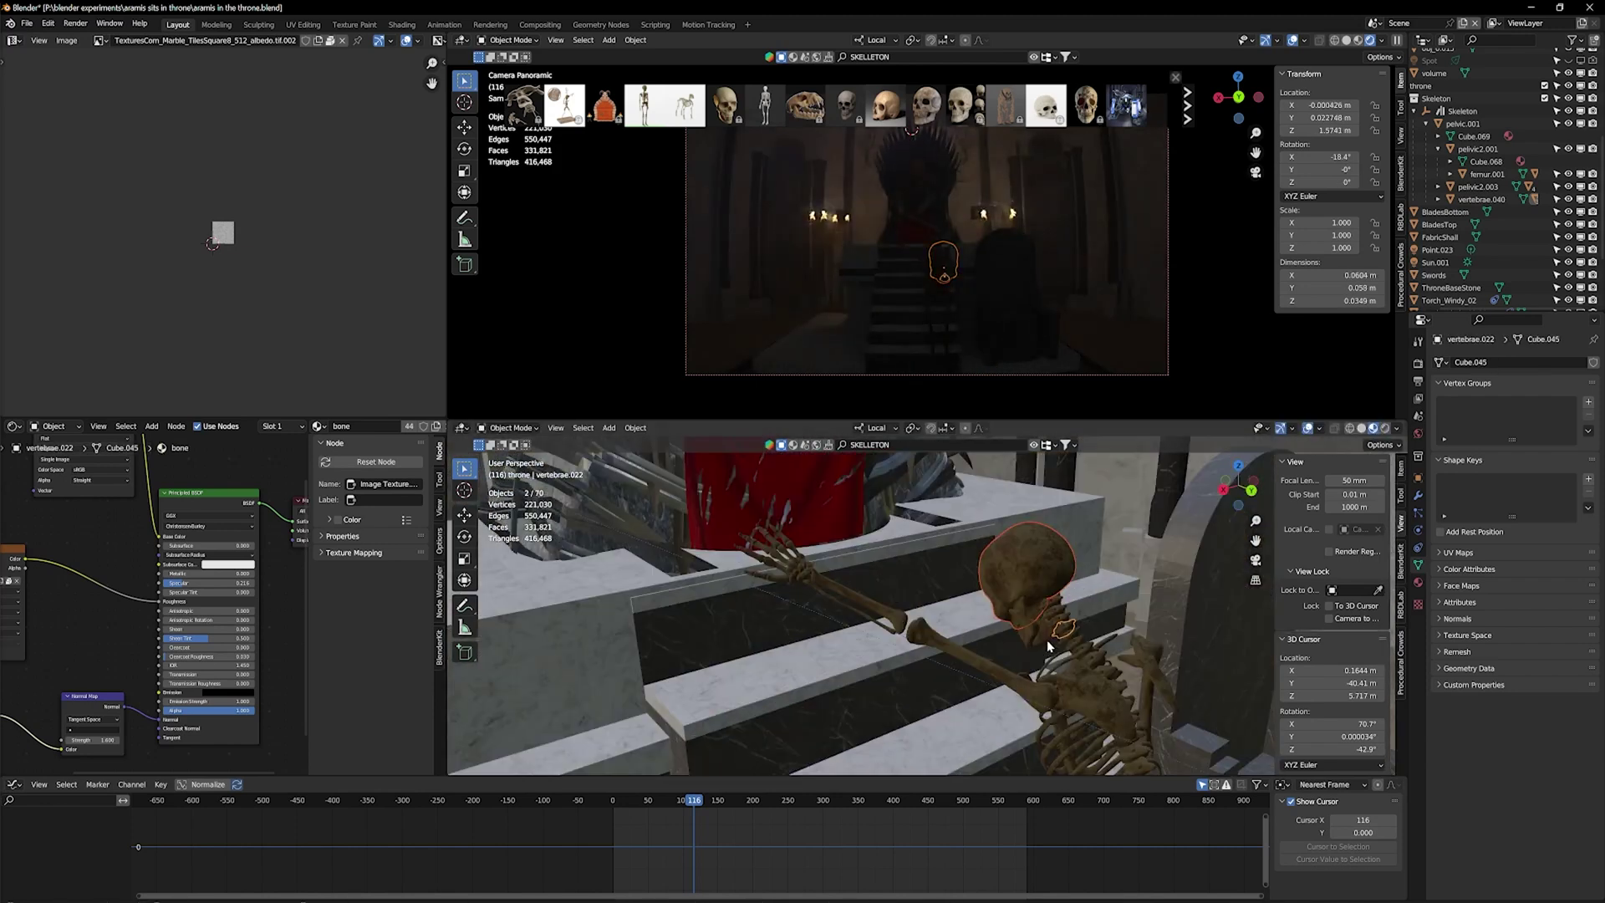
click(1078, 661)
middle_drag(1078, 660, 960, 702)
Pose the skeleton's lower body by rotating bones about local X and Y, swinging the femur outward by -41.2°.
click(924, 652)
key(r)
key(x)
shift+click(927, 668)
key(r)
key(x)
click(928, 698)
key(r)
key(y)
click(867, 643)
key(r)
key(y)
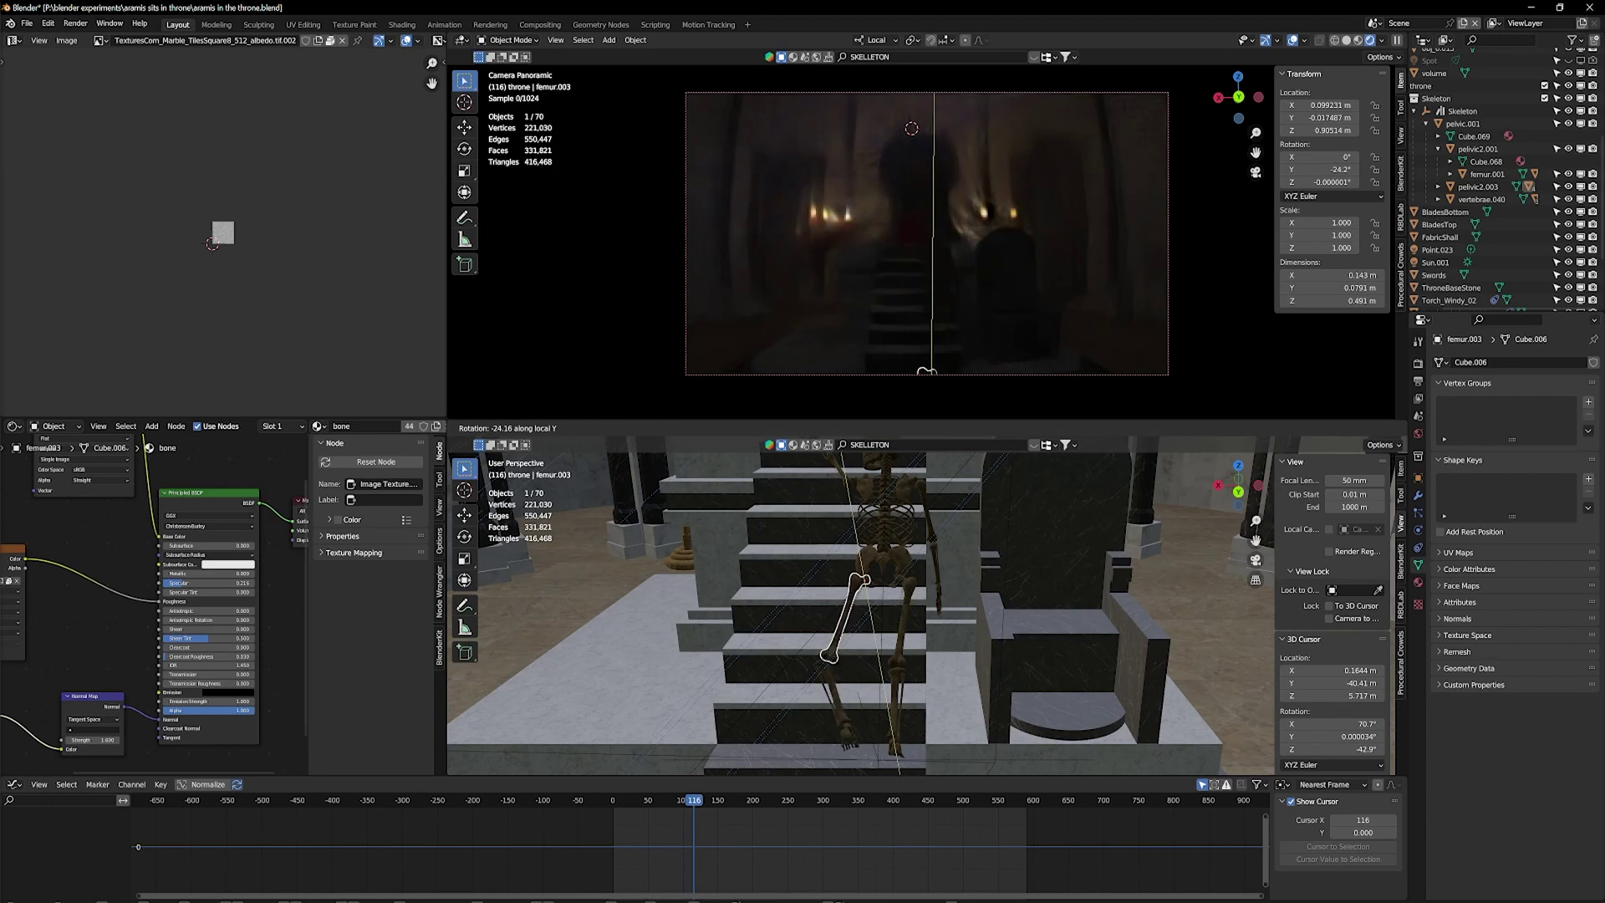
Search the model library for FIRE.
click(878, 446)
text(FIRE)
key(Return)
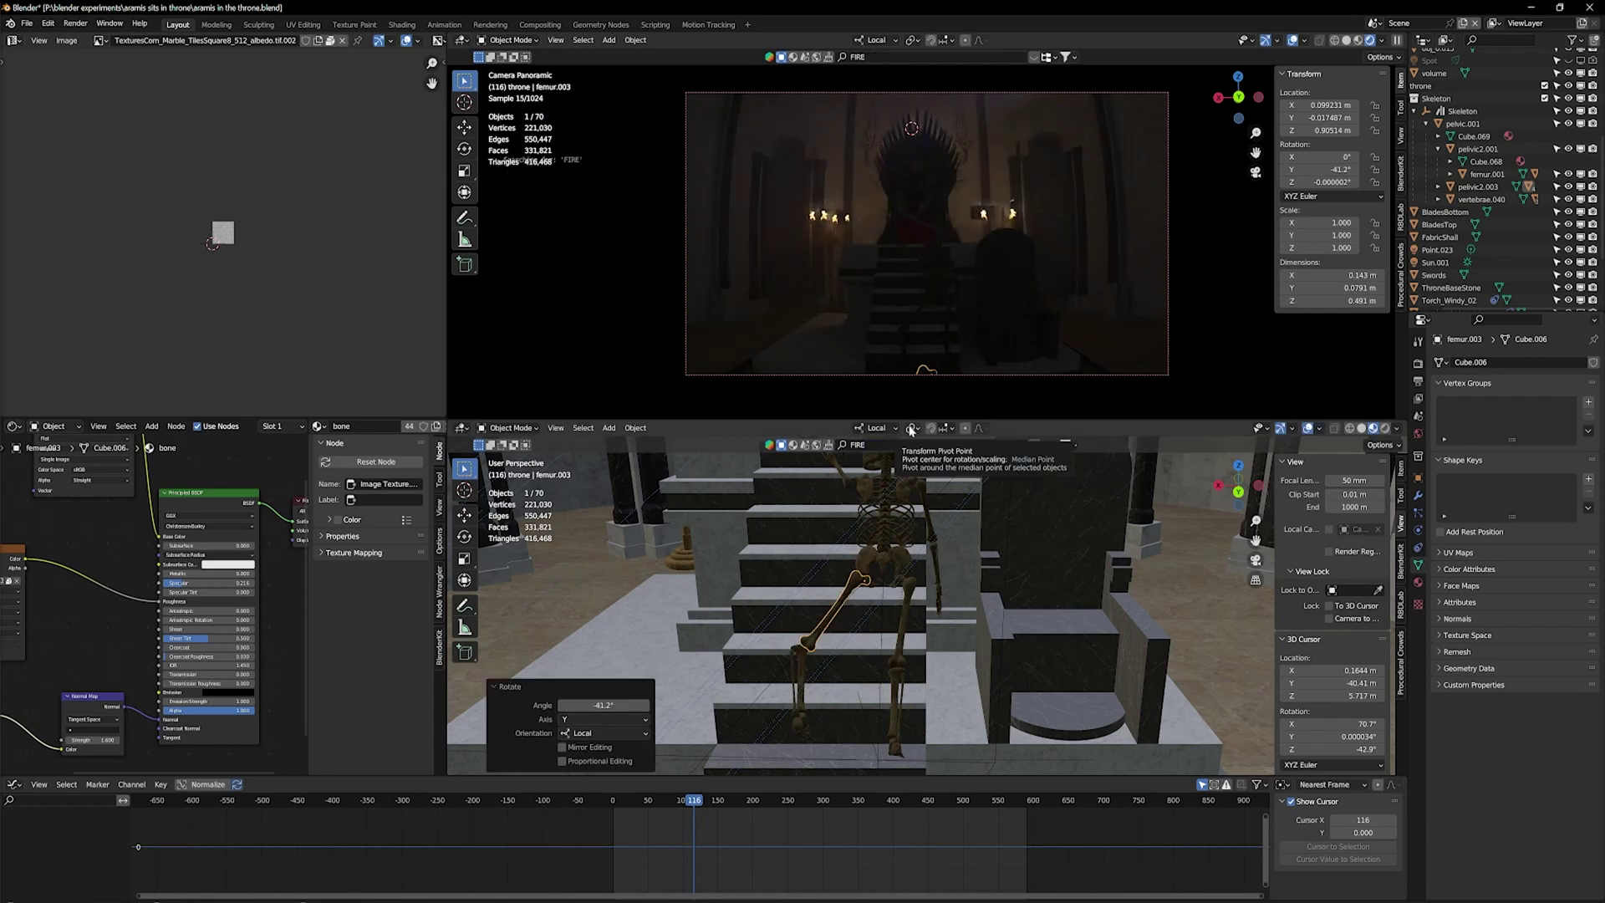
Search the model library for TORCH and place the medieval oil wick torch on the dais beside the throne steps.
click(865, 444)
text(TORCH)
key(Return)
drag(592, 501, 611, 678)
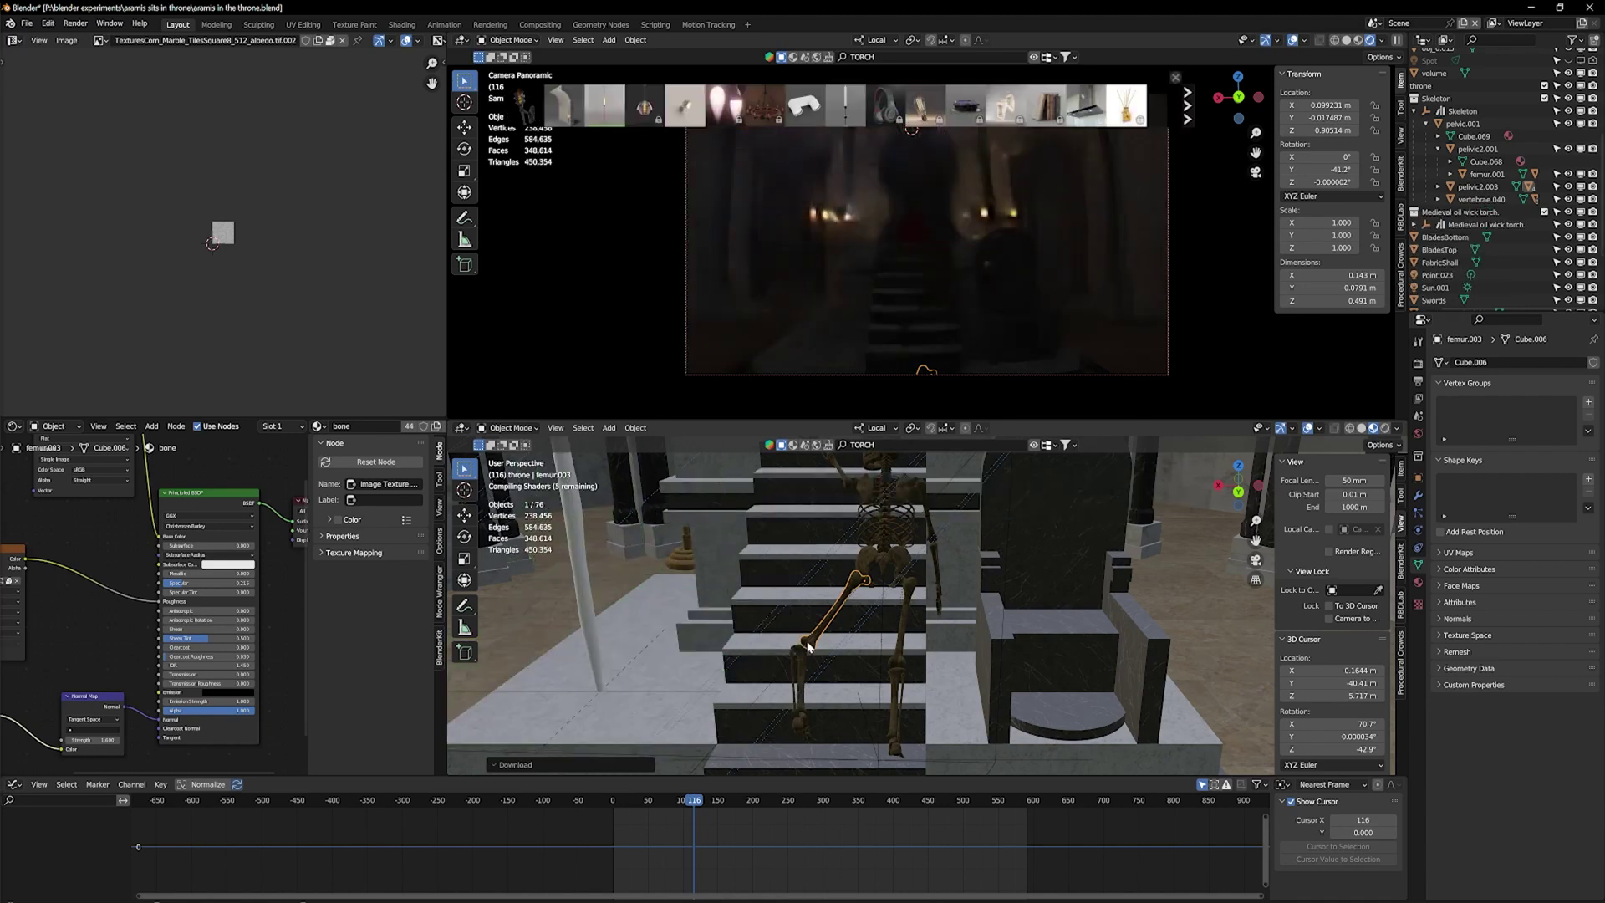
Scale the copied Torch_Windy_02 flame plane and position it on the head of the standing torch.
scroll(807, 611, down, 6)
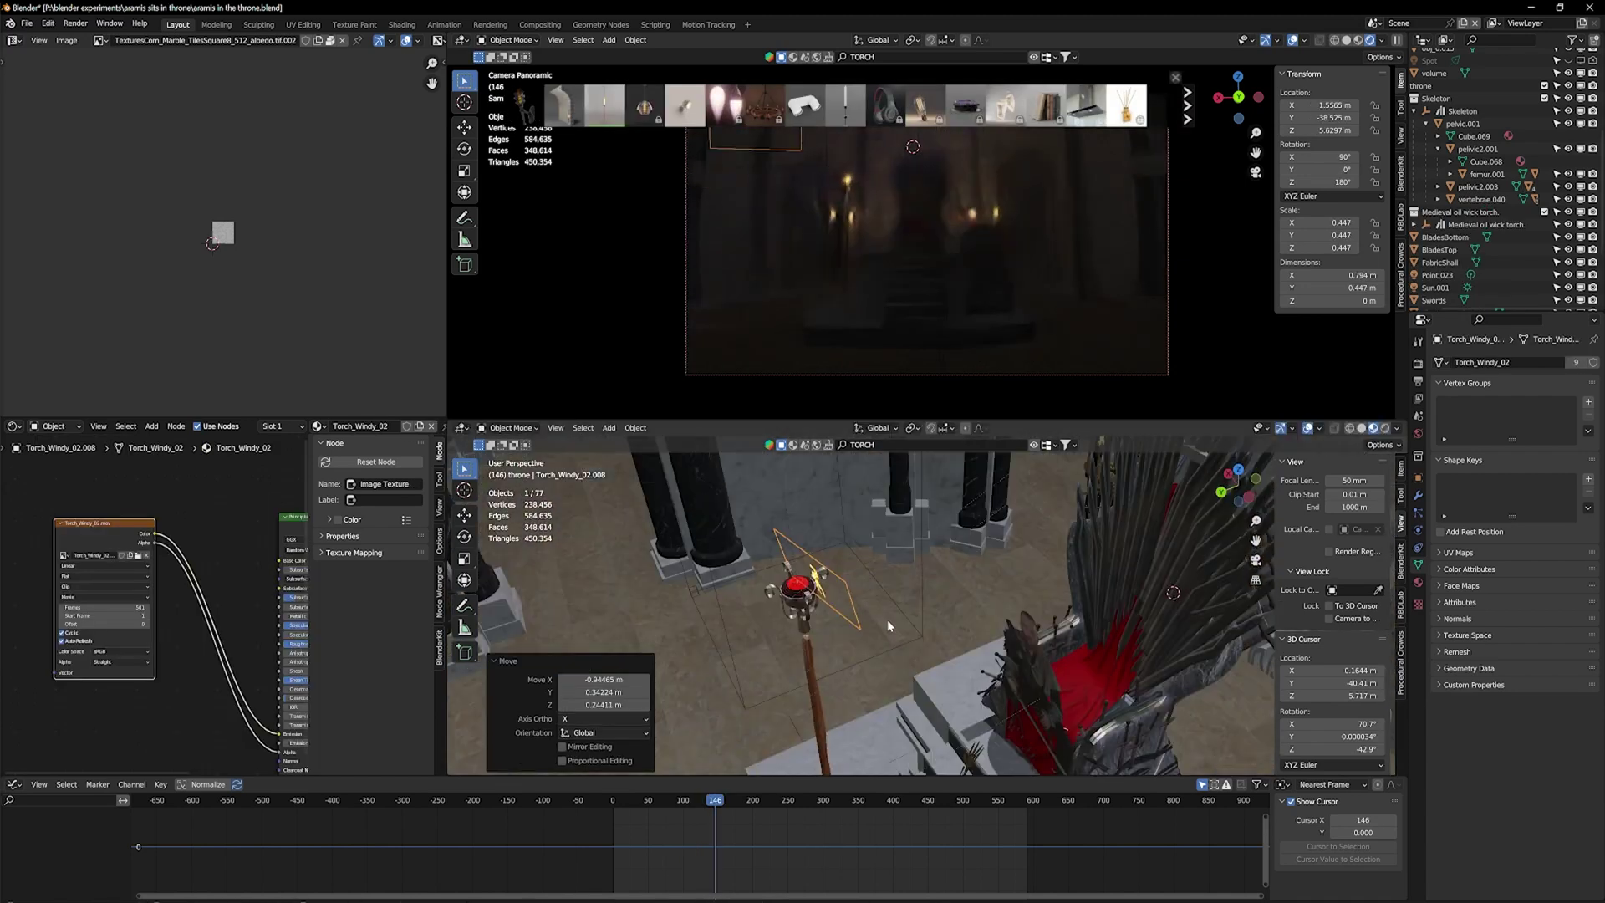
key(s)
click(1008, 635)
middle_drag(1007, 636, 971, 549)
key(g)
click(1036, 568)
key(s)
click(903, 602)
Make a linked duplicate of the warm point light and place it at the standing torch's flame.
middle_drag(903, 602, 1107, 663)
click(1107, 663)
key(alt+d)
click(820, 738)
middle_drag(820, 738, 895, 620)
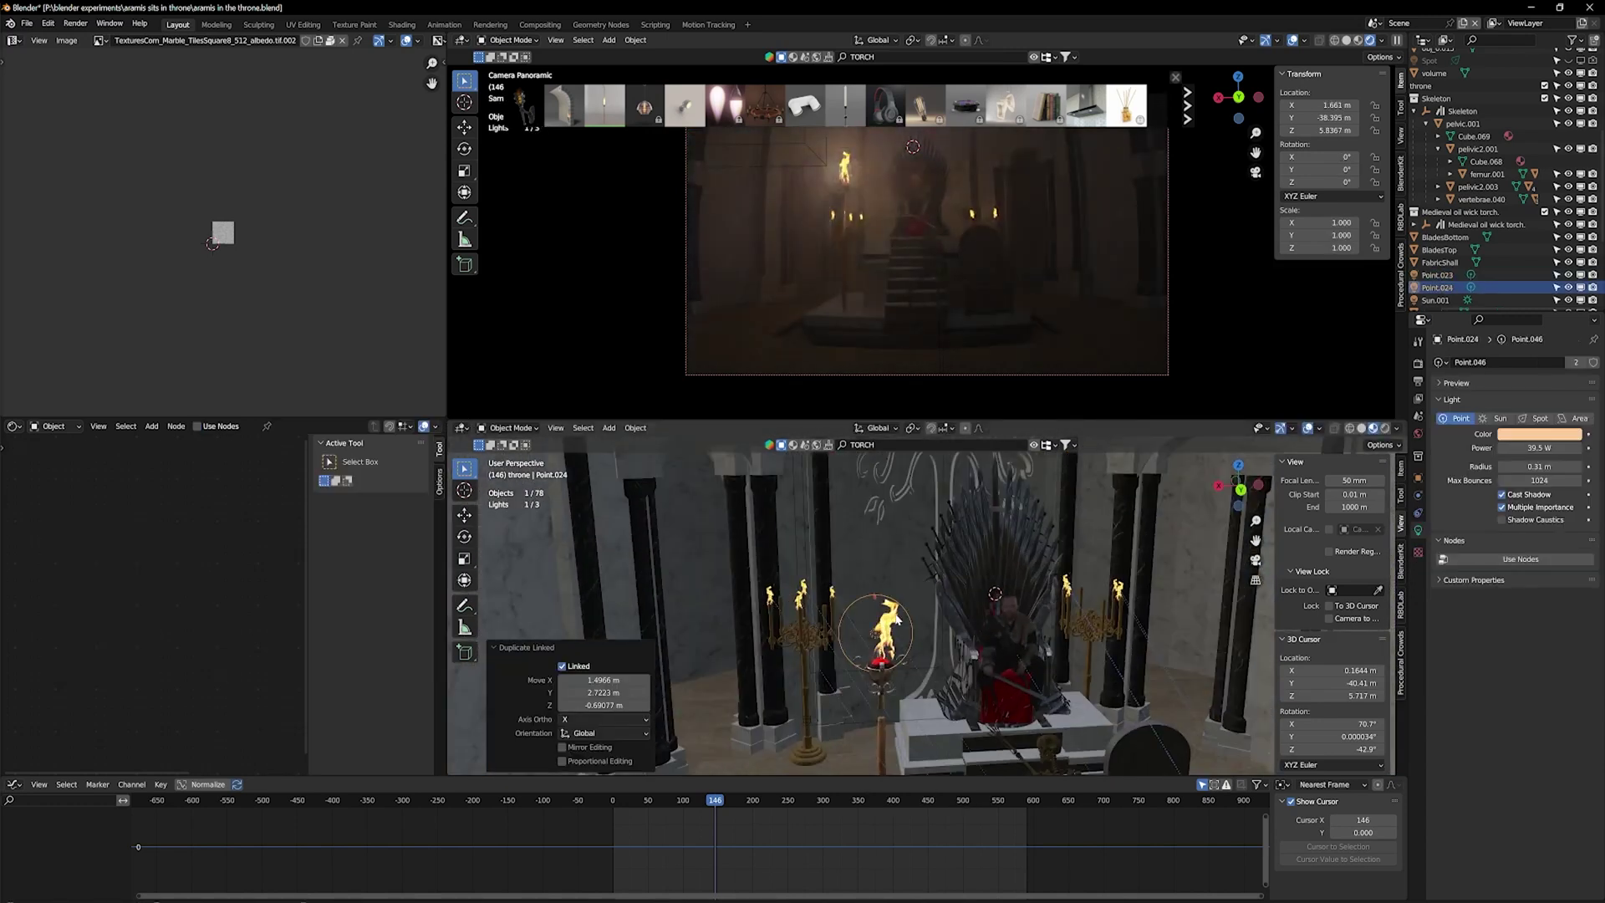
click(1322, 874)
key(Home)
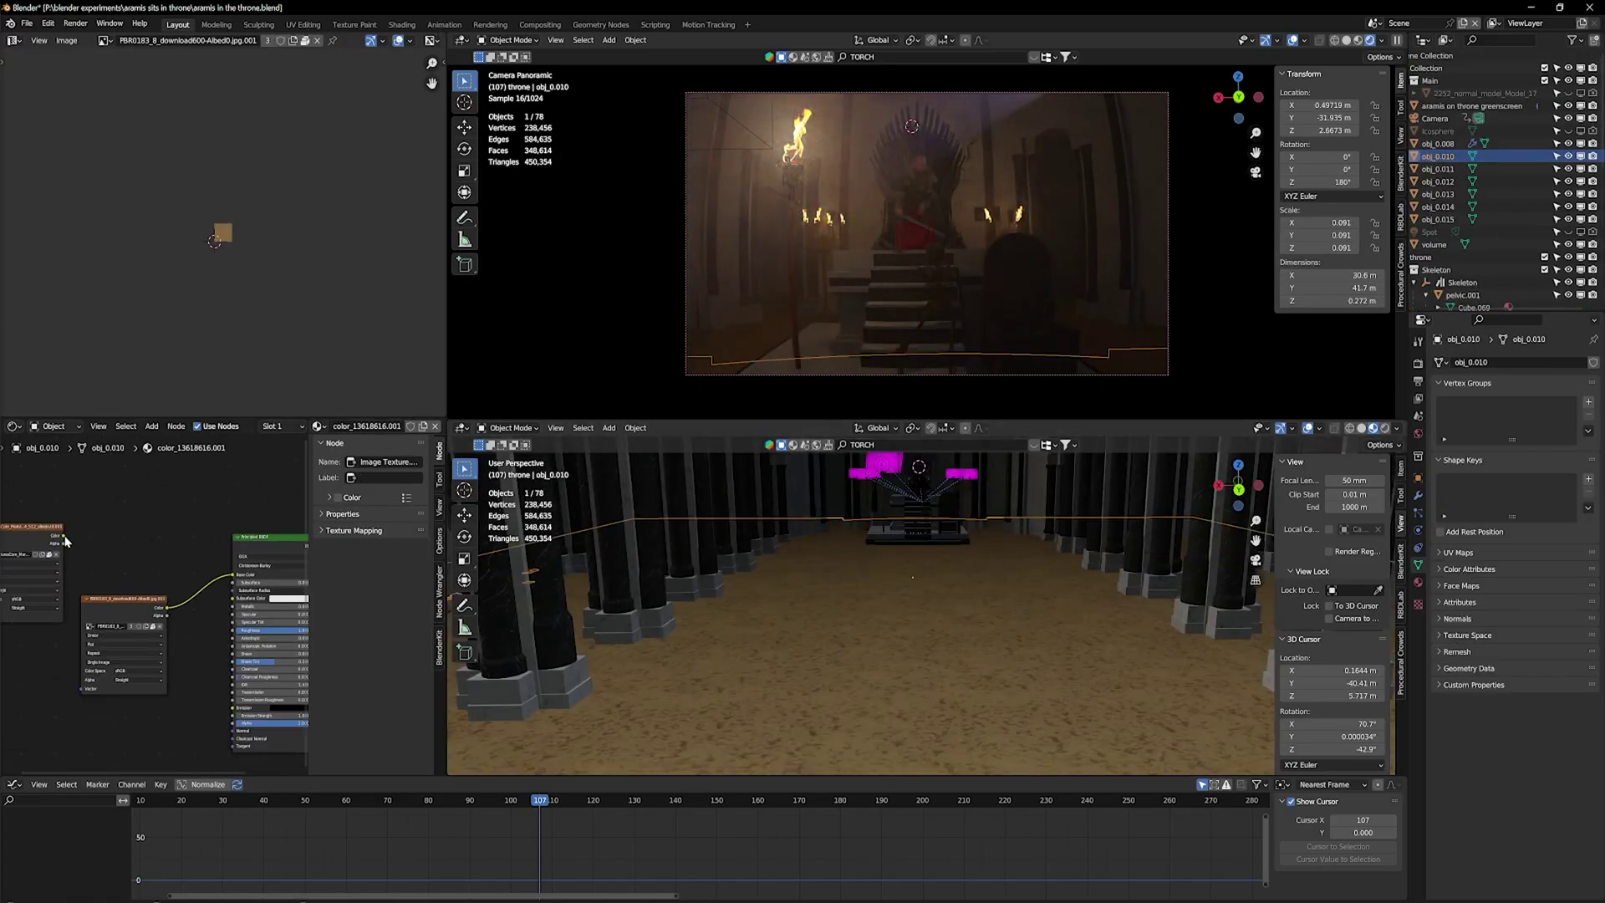
Try to rewire the floor material's image texture to the Principled BSDF and delete the selected node.
drag(167, 616, 223, 731)
scroll(126, 585, down, 4)
key(x)
Show the Poly Haven Plaster-concrete materials in an Asset Browser and apply medieval_wall_01 to the throne room floor.
click(14, 40)
click(401, 115)
click(62, 140)
click(60, 178)
scroll(285, 270, down, 5)
scroll(285, 269, down, 4)
drag(447, 251, 478, 250)
scroll(329, 240, up, 2)
drag(378, 146, 836, 644)
Add a node to the throne dais material (obj_015) and rework the links between its image textures and the Principled BSDF.
key(shift+a)
drag(185, 634, 212, 620)
drag(156, 647, 149, 647)
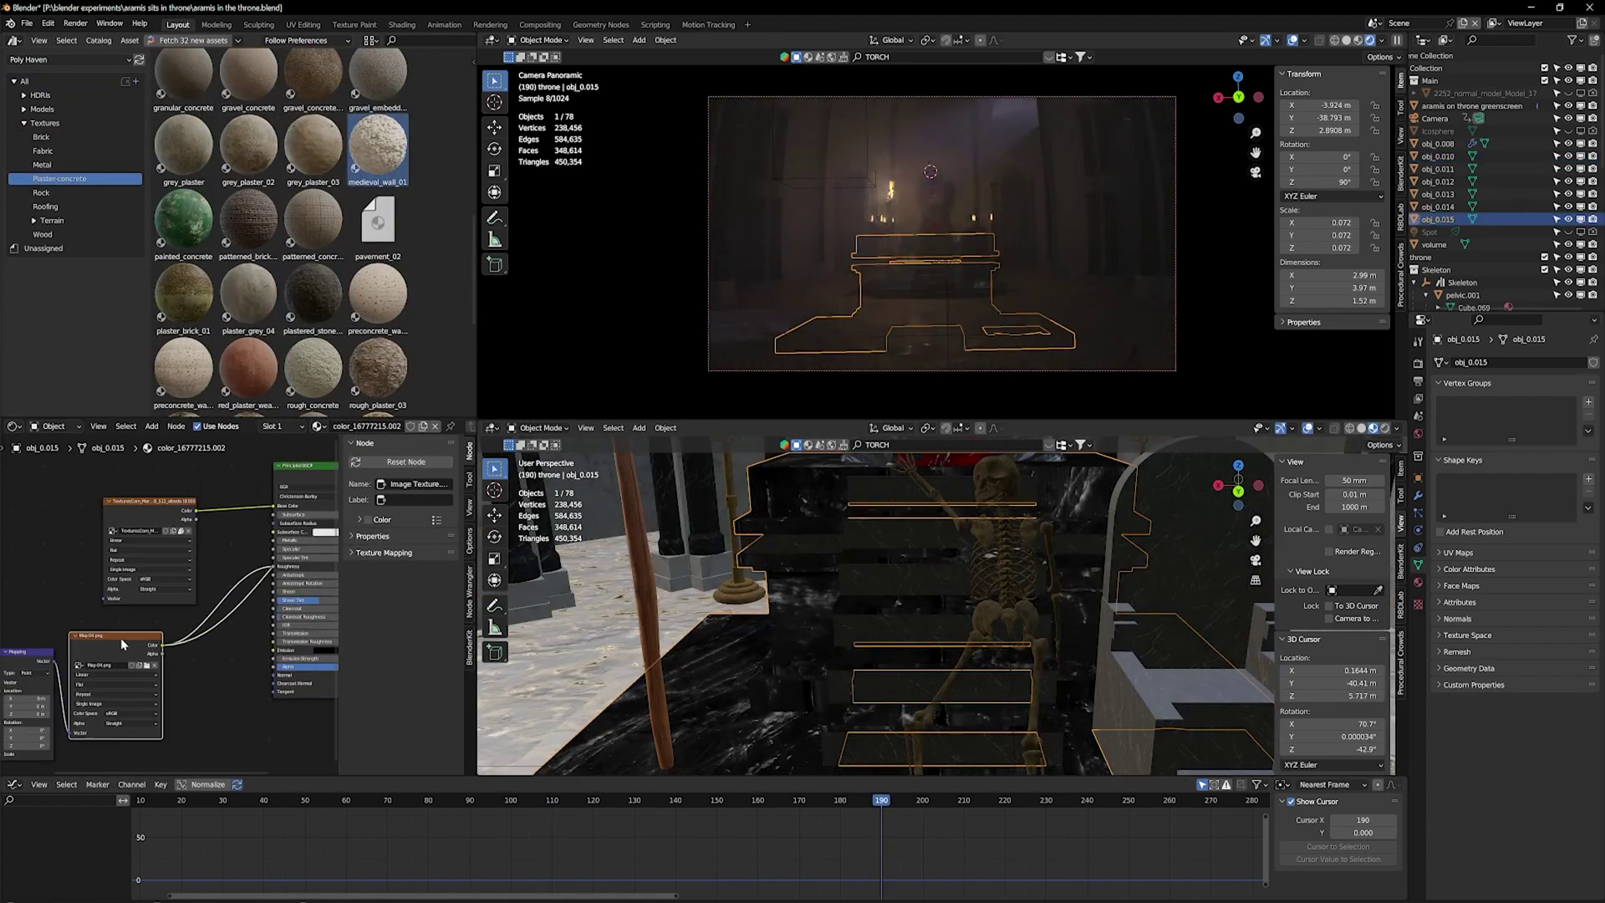
drag(205, 691, 251, 604)
click(227, 710)
scroll(234, 652, down, 1)
middle_drag(251, 652, 156, 670)
drag(206, 655, 186, 643)
drag(96, 709, 237, 721)
Switch the upper viewport's shading to Material Preview and continue arranging and linking the texture nodes.
click(1359, 40)
scroll(169, 635, up, 3)
middle_drag(243, 686, 142, 657)
drag(109, 631, 88, 631)
drag(134, 692, 71, 697)
scroll(173, 605, down, 4)
mouse_move(201, 557)
mouse_down()
mouse_move(188, 611)
mouse_move(202, 557)
mouse_up()
scroll(159, 636, up, 3)
scroll(159, 619, down, 4)
scroll(167, 569, up, 3)
Delete the newly added shader node and add another one in its place.
key(shift+a)
key(Delete)
key(shift+a)
click(183, 556)
click(556, 562)
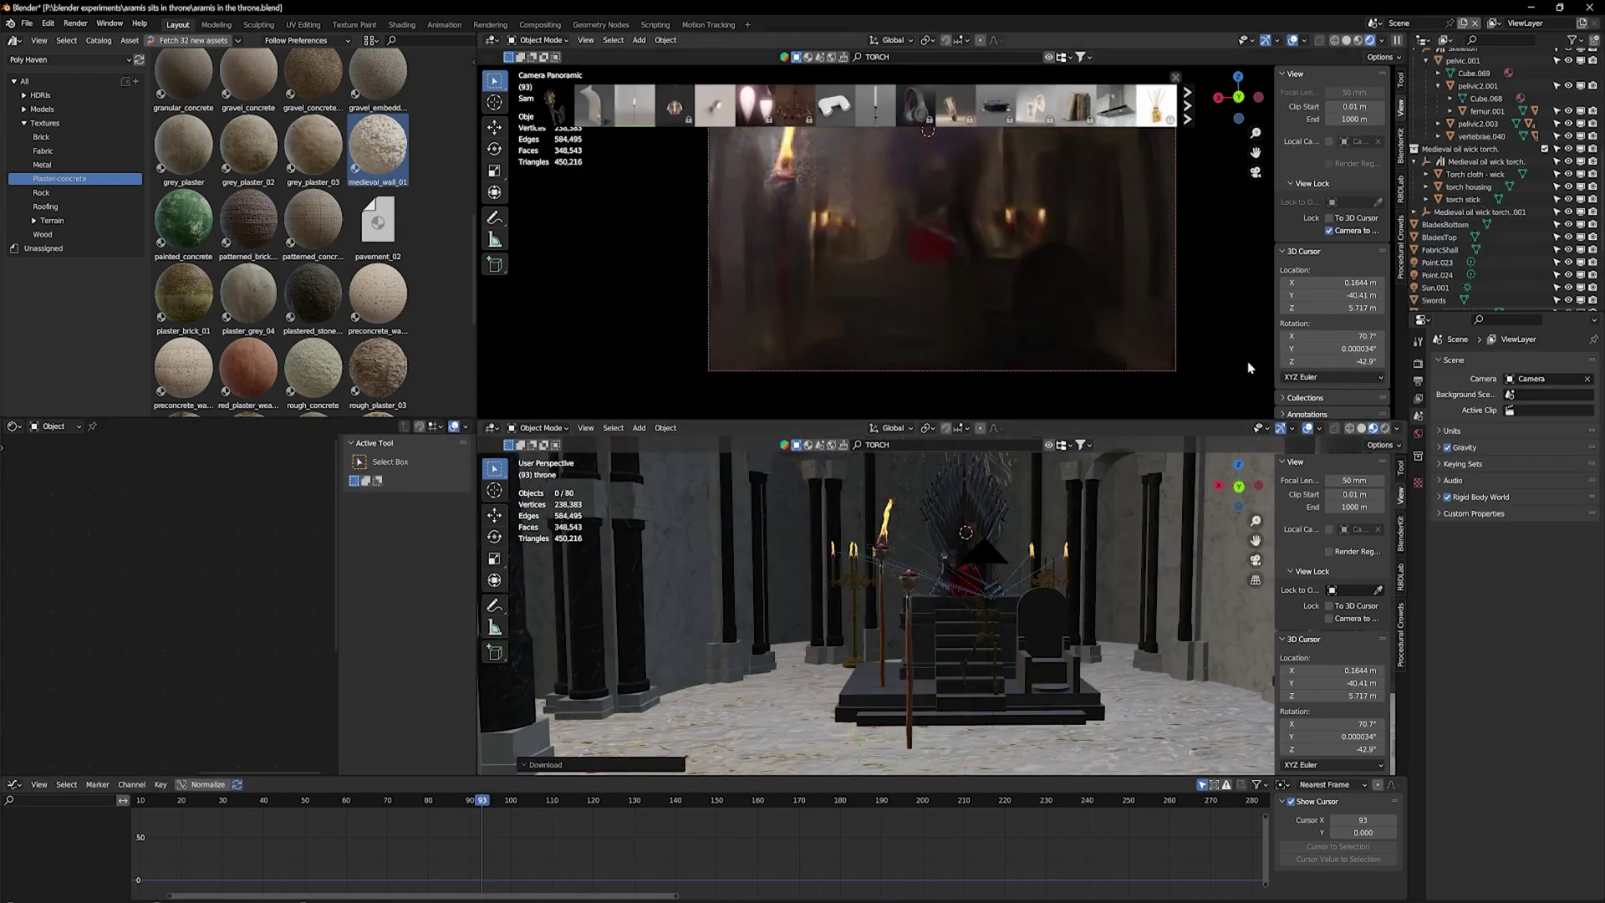
Select the whole second medieval oil wick torch and move it along X.
click(1501, 172)
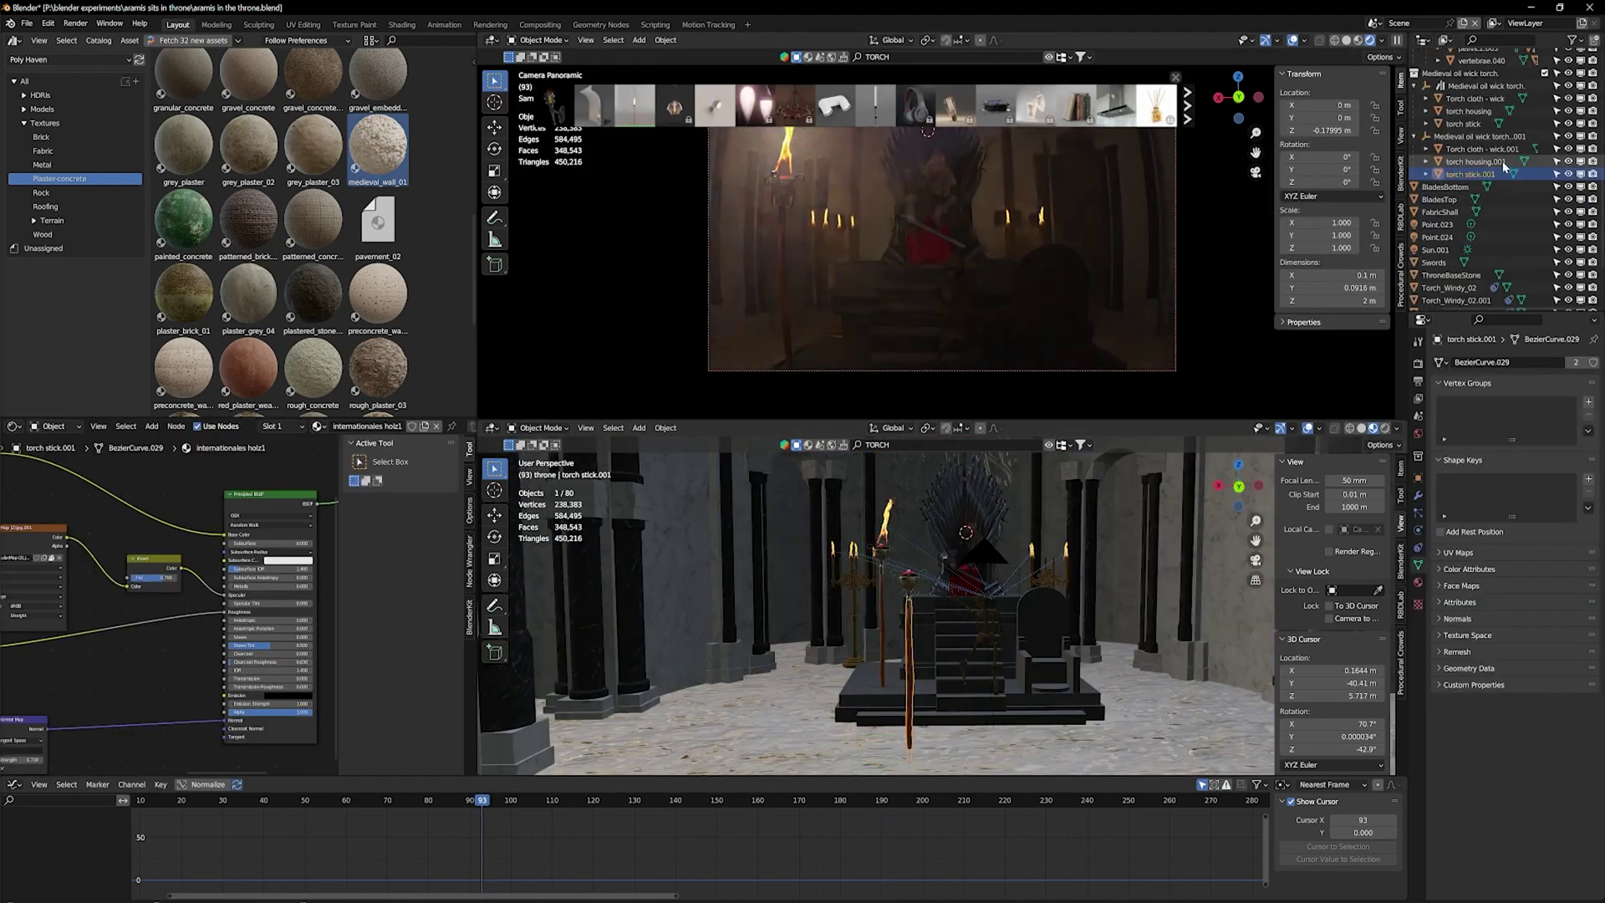
click(1463, 138)
key(g)
key(x)
key(Return)
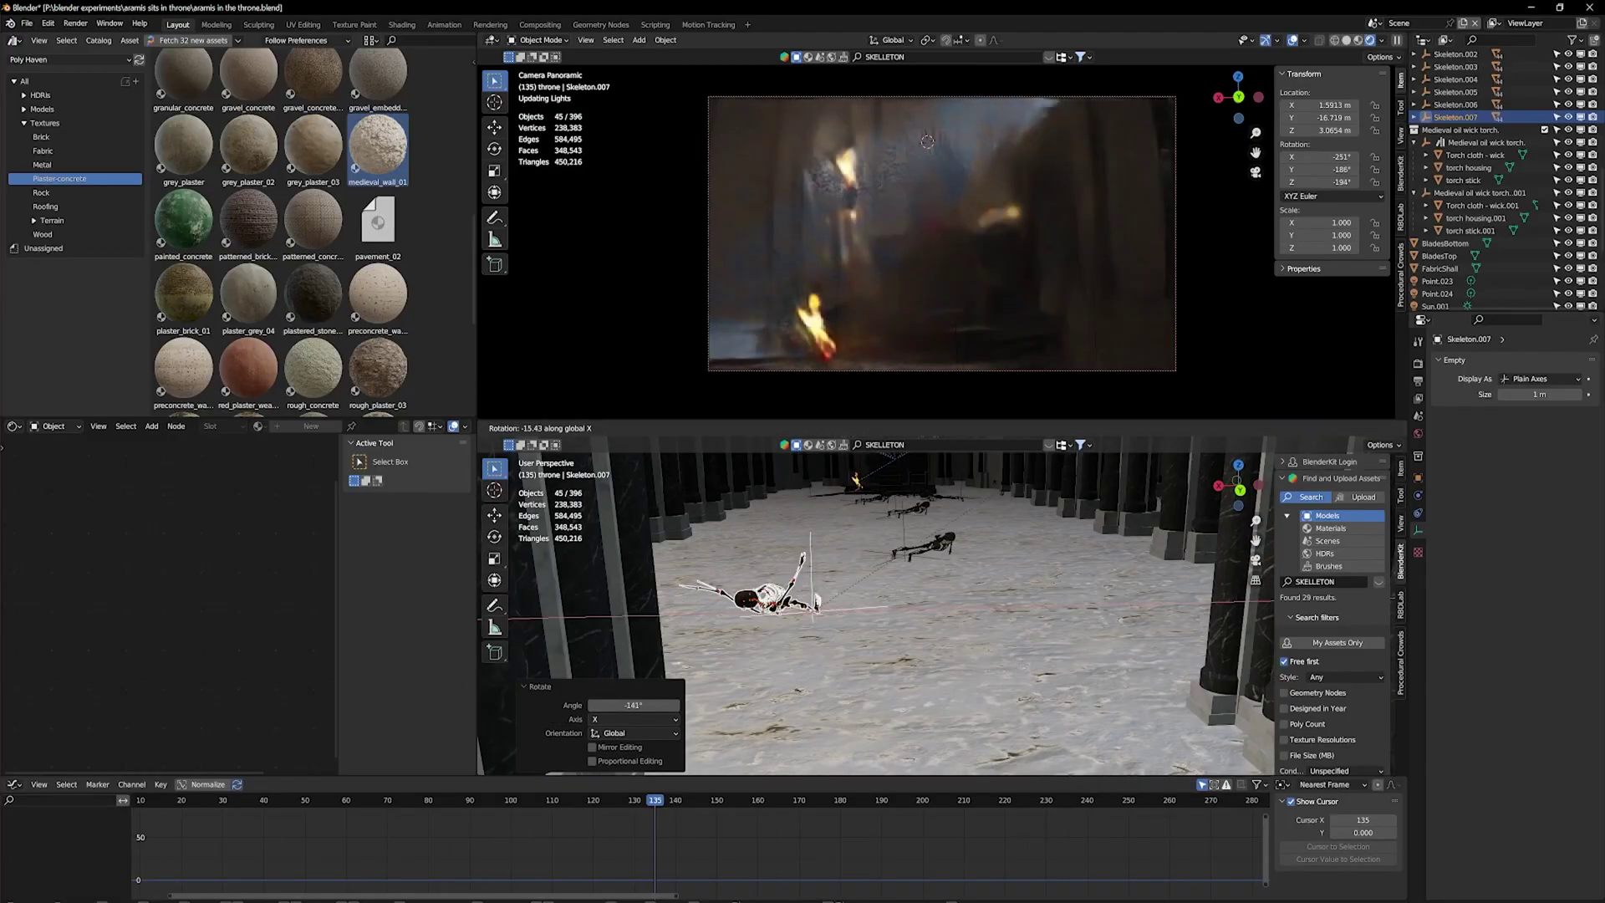
Rotate the Skeleton.007 copy about X and place a duplicated sword on the floor among the skeletons.
click(927, 535)
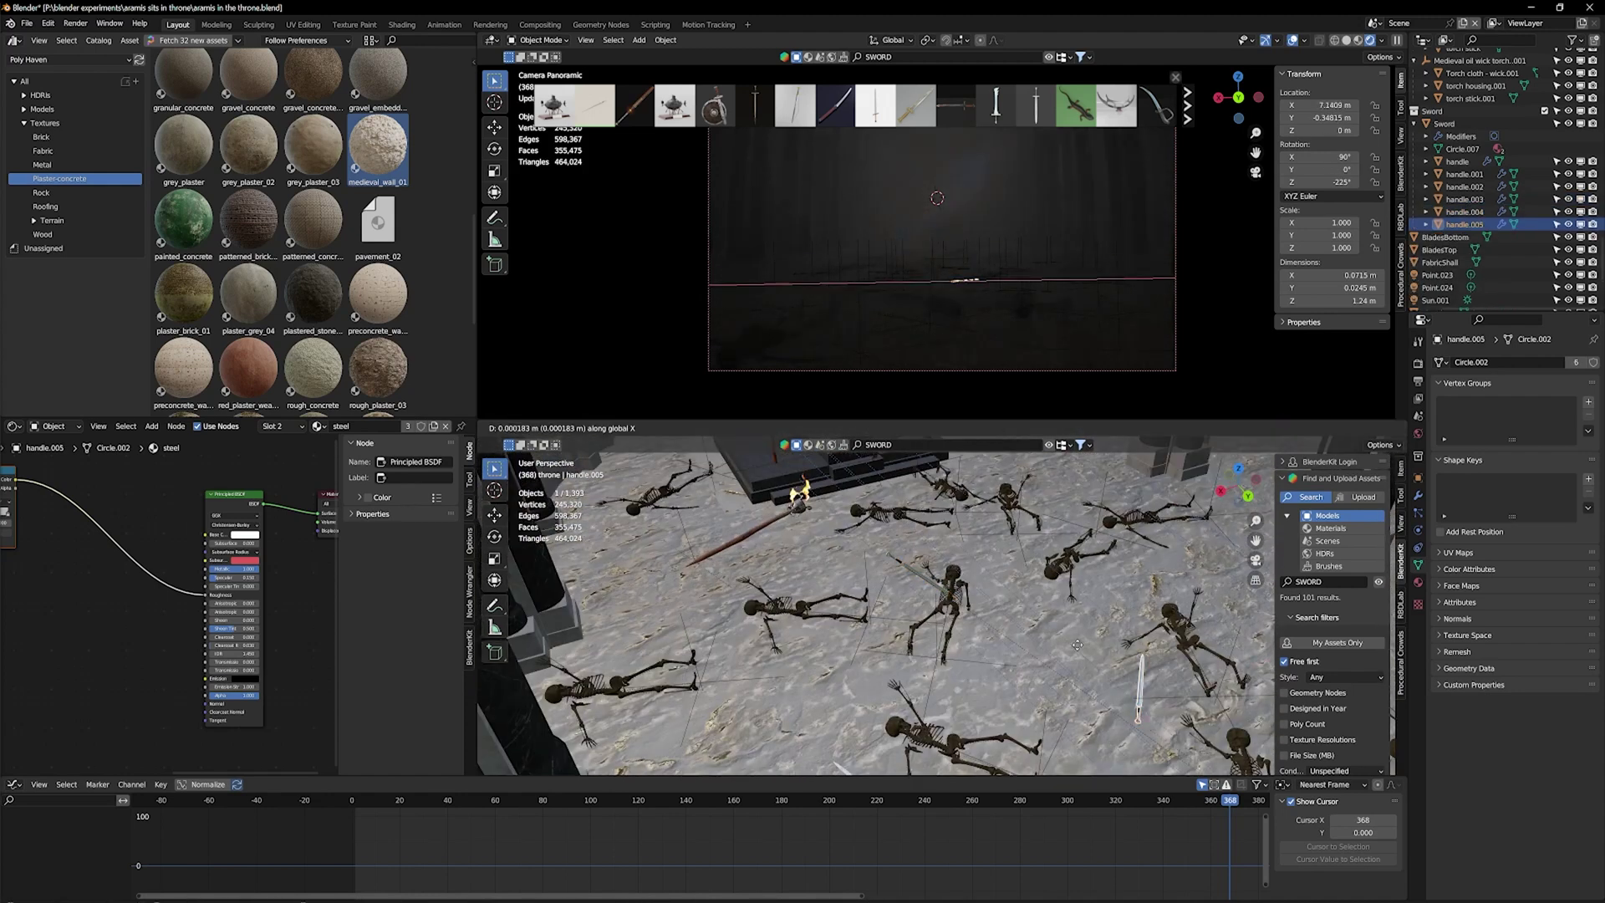
click(887, 550)
key(shift+d)
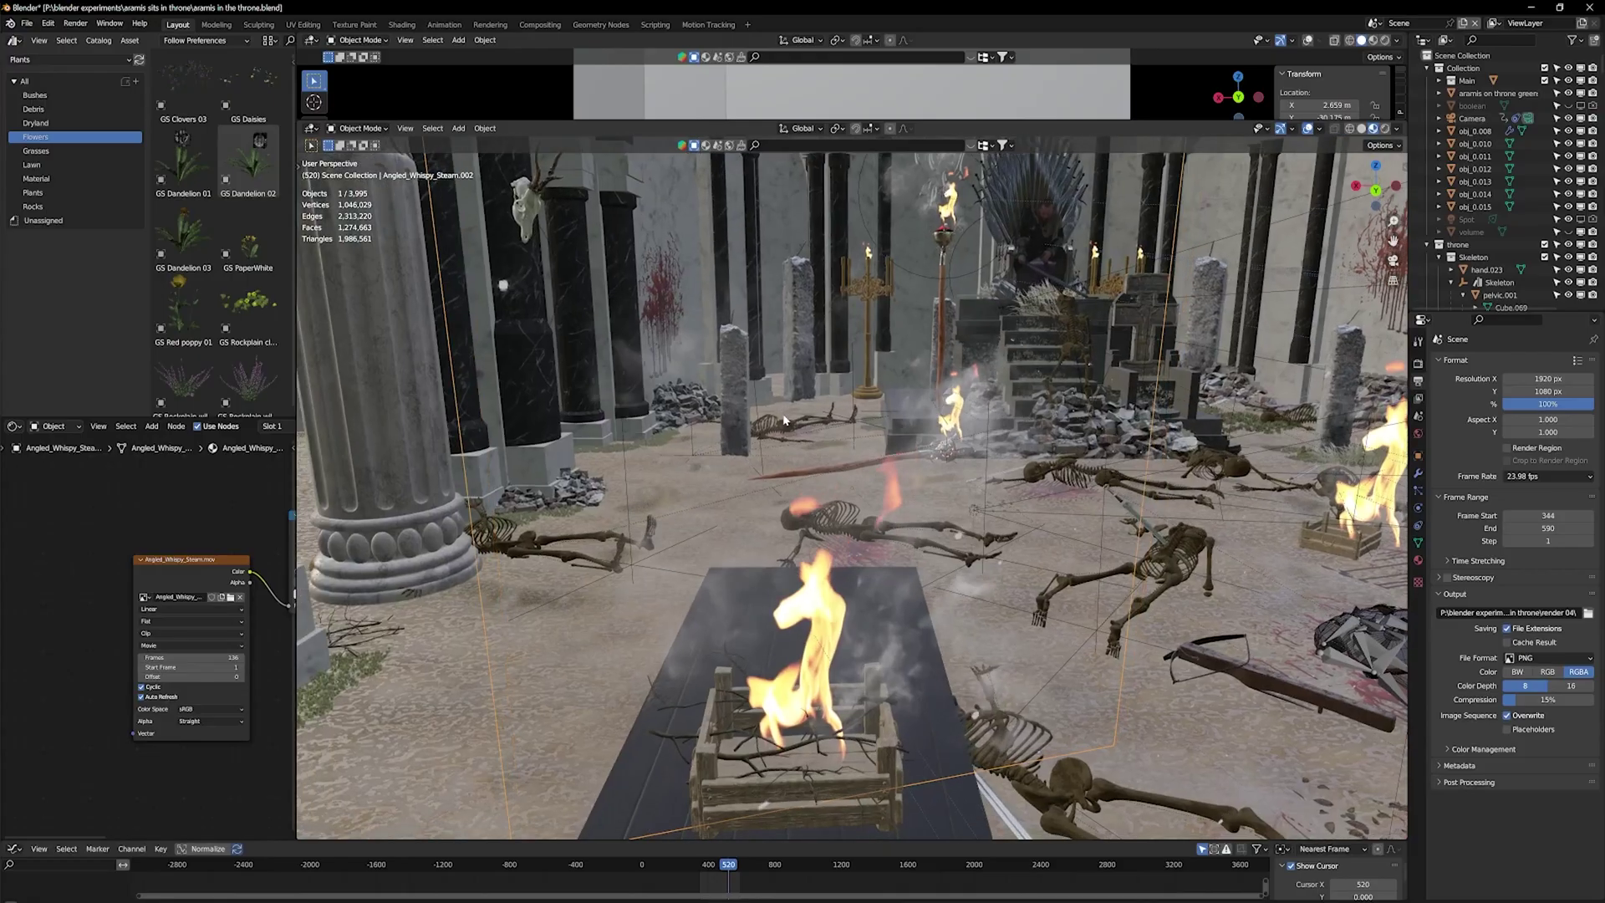
scroll(750, 413, up, 5)
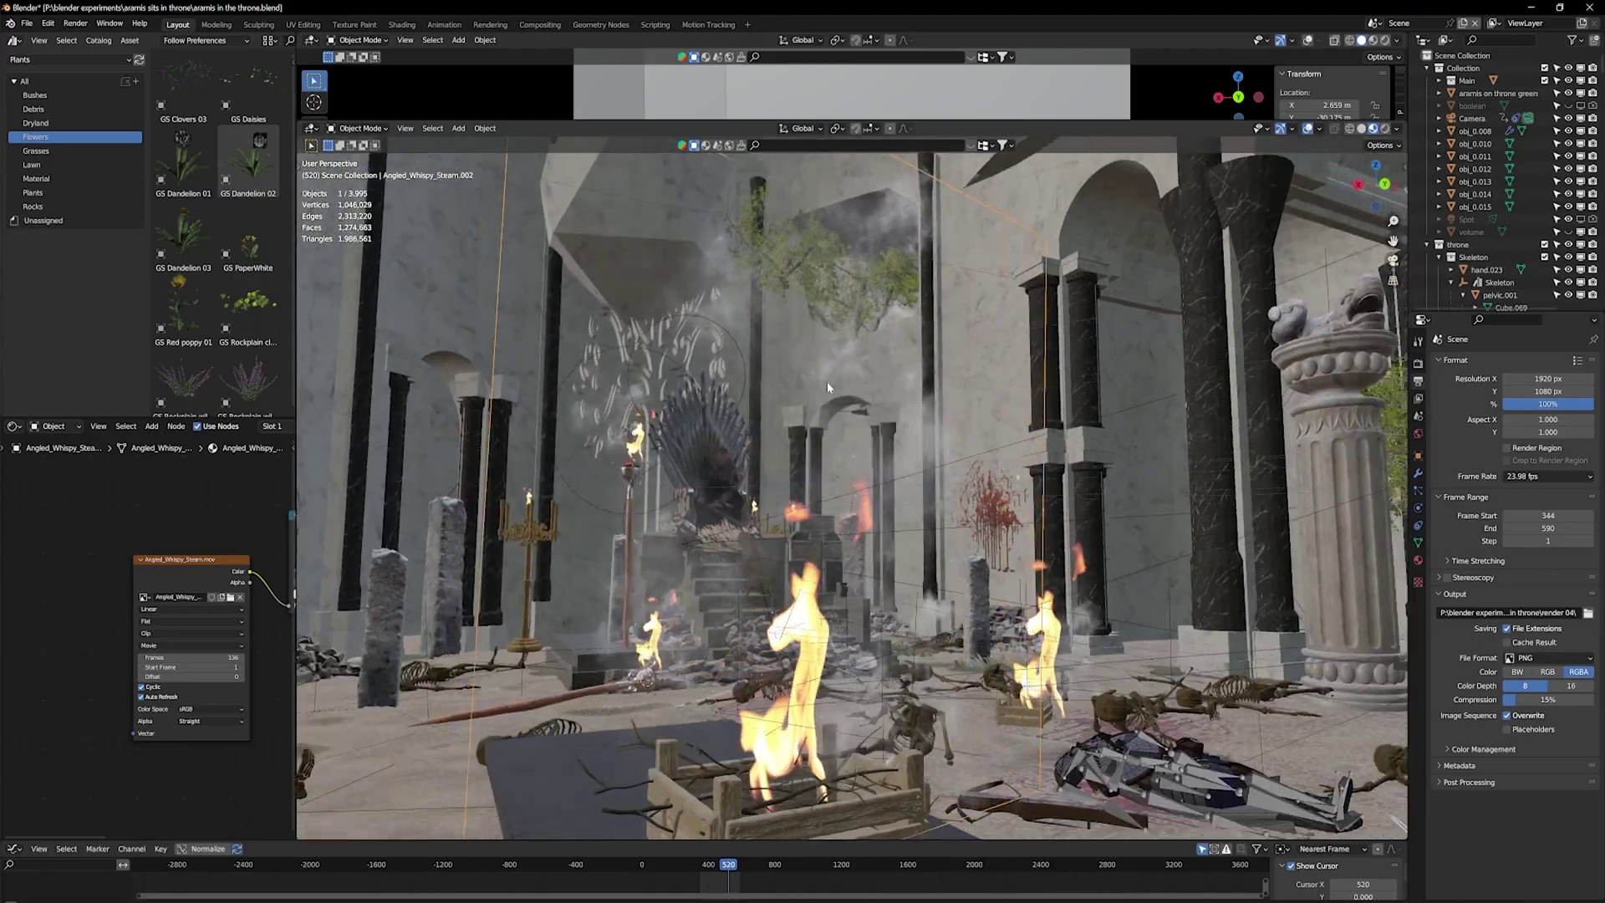
middle_drag(827, 387, 762, 431)
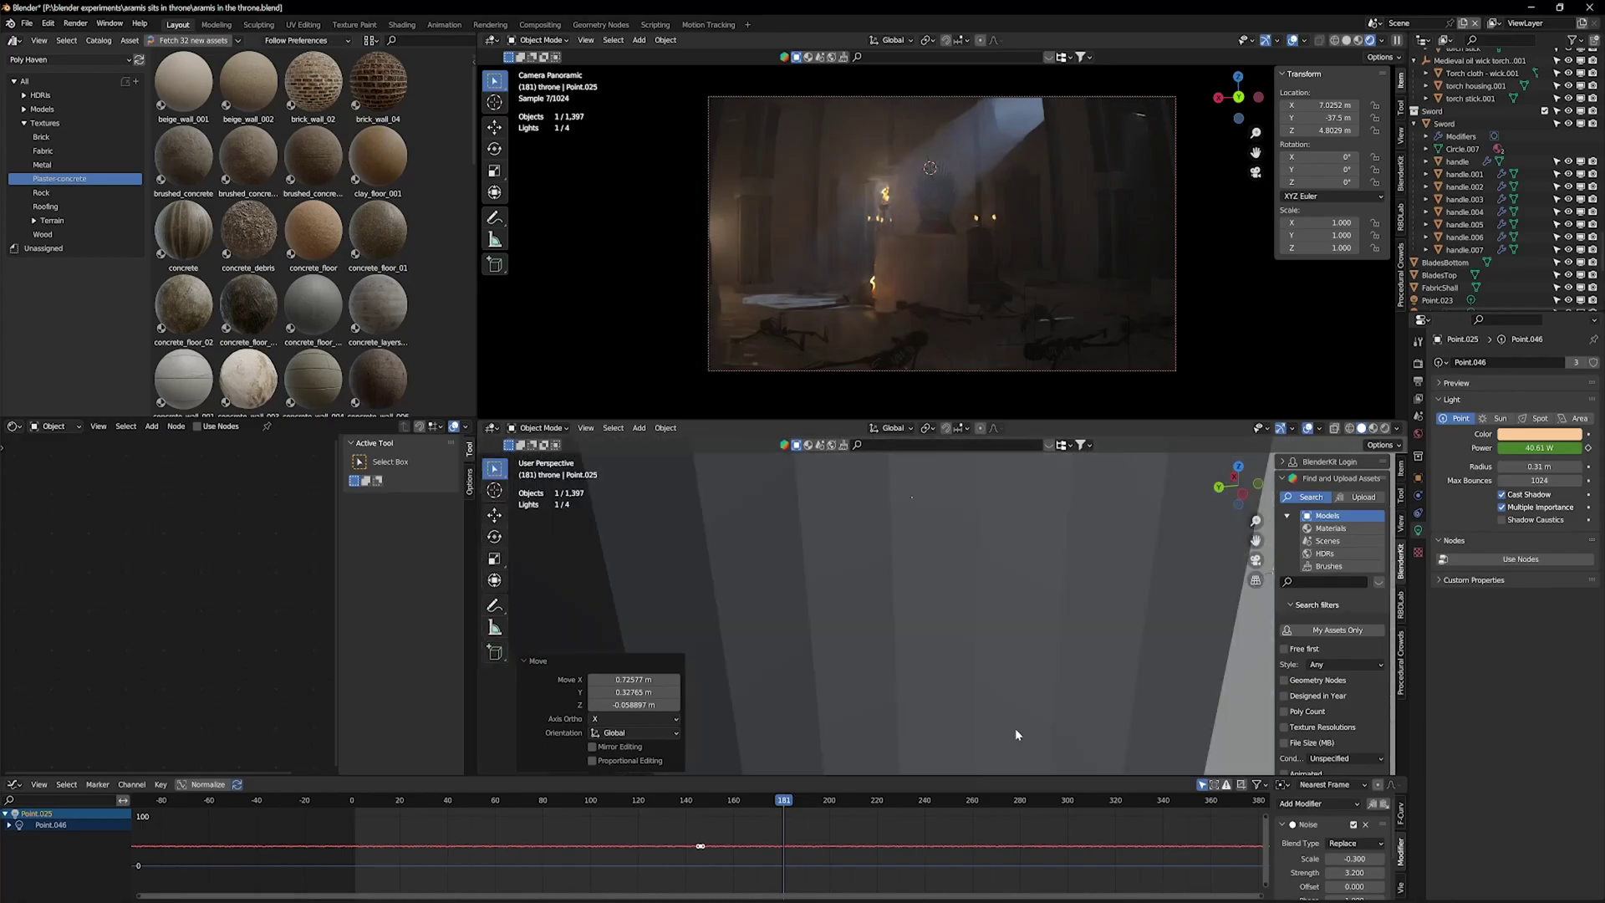
middle_drag(1015, 729, 958, 627)
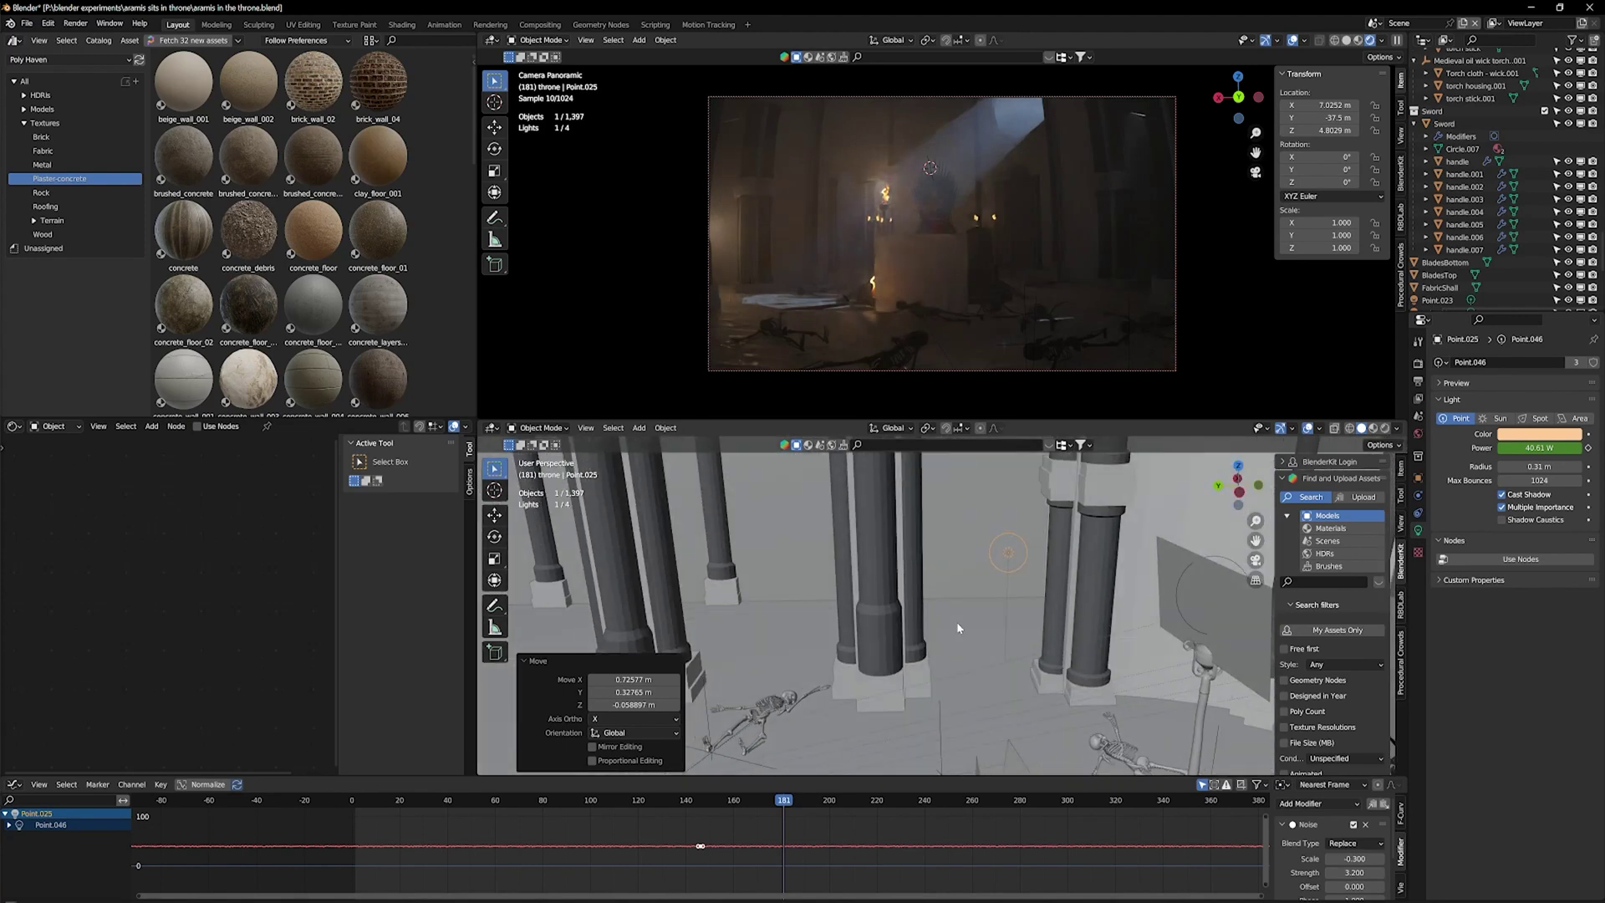
middle_drag(718, 626, 1141, 635)
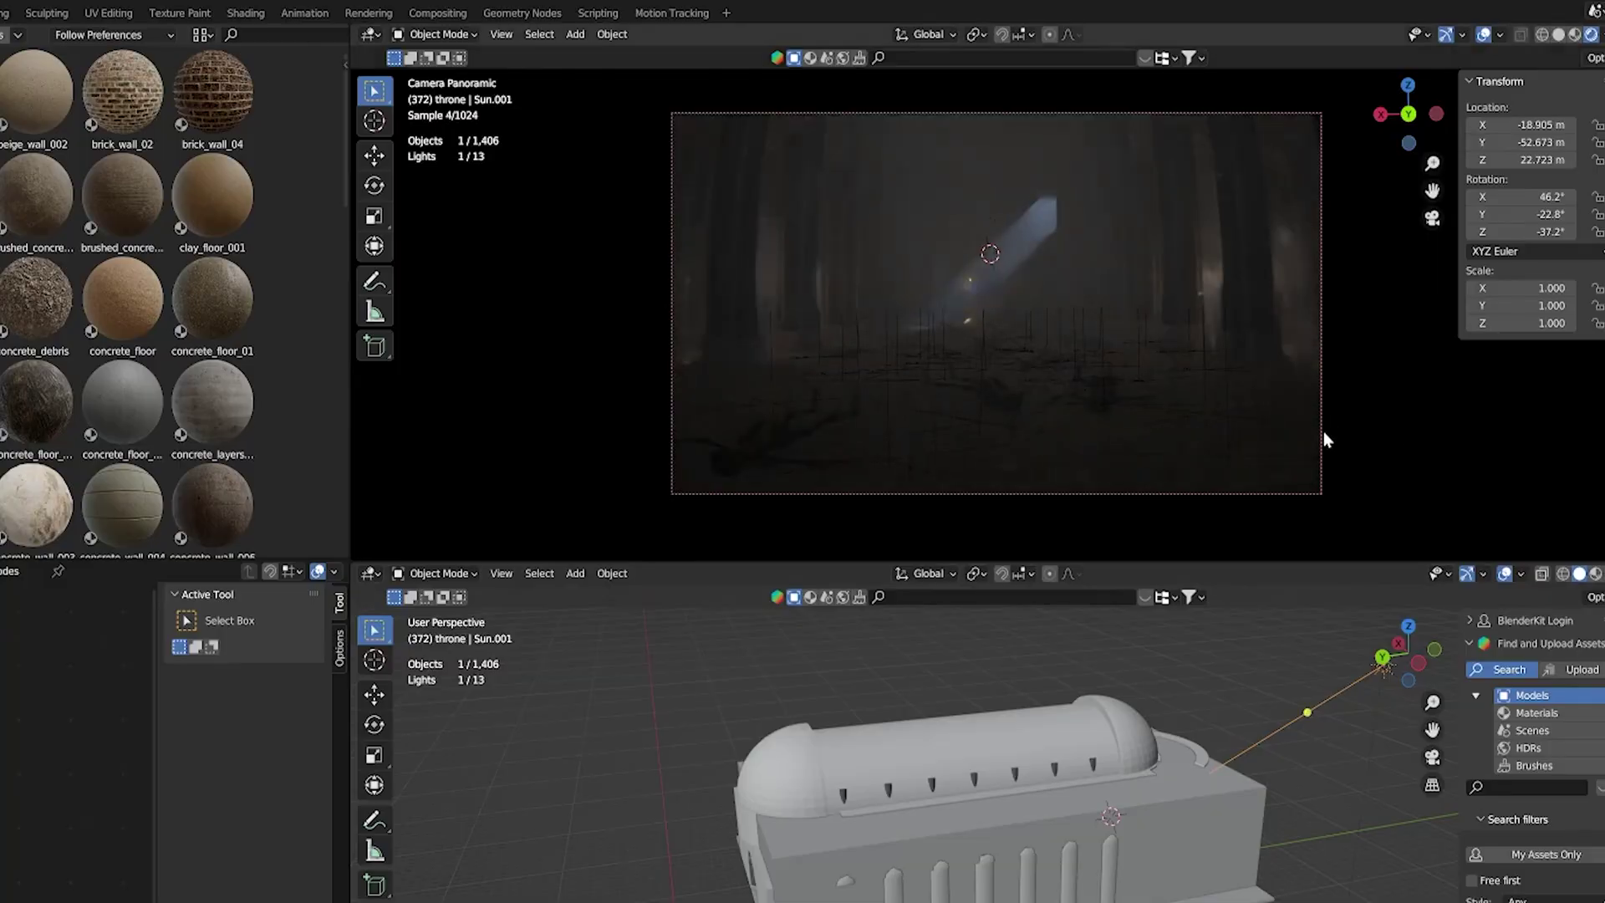
Set the sun light's strength to 50 and place GS Forest moss 01 at the foot of a front column.
click(1538, 448)
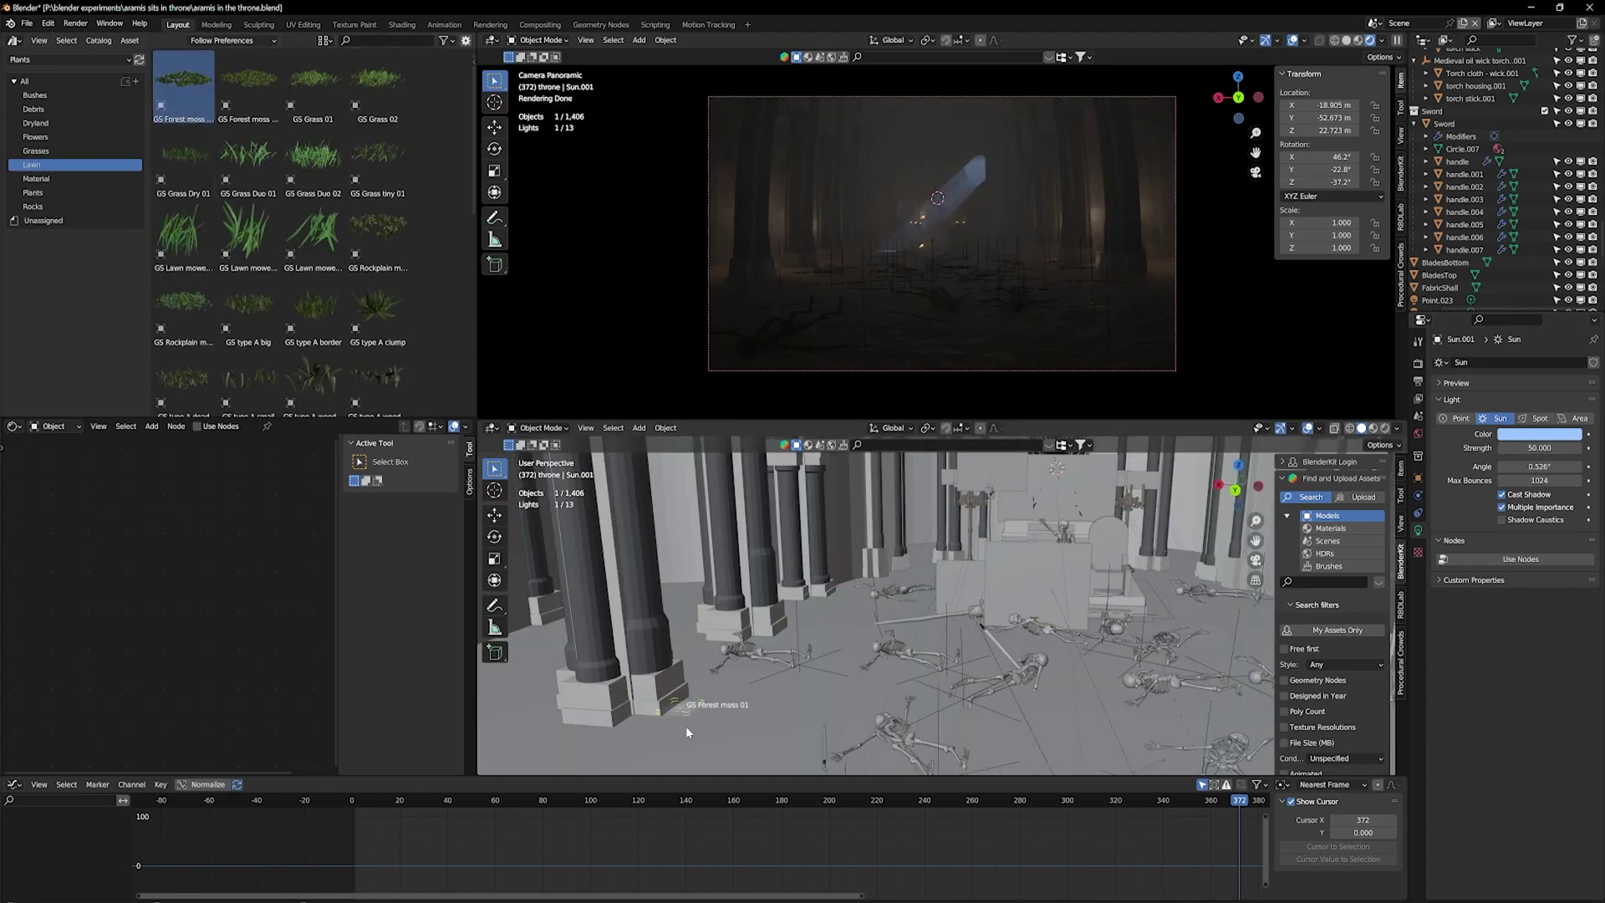
drag(687, 733, 686, 711)
key(KP_Decimal)
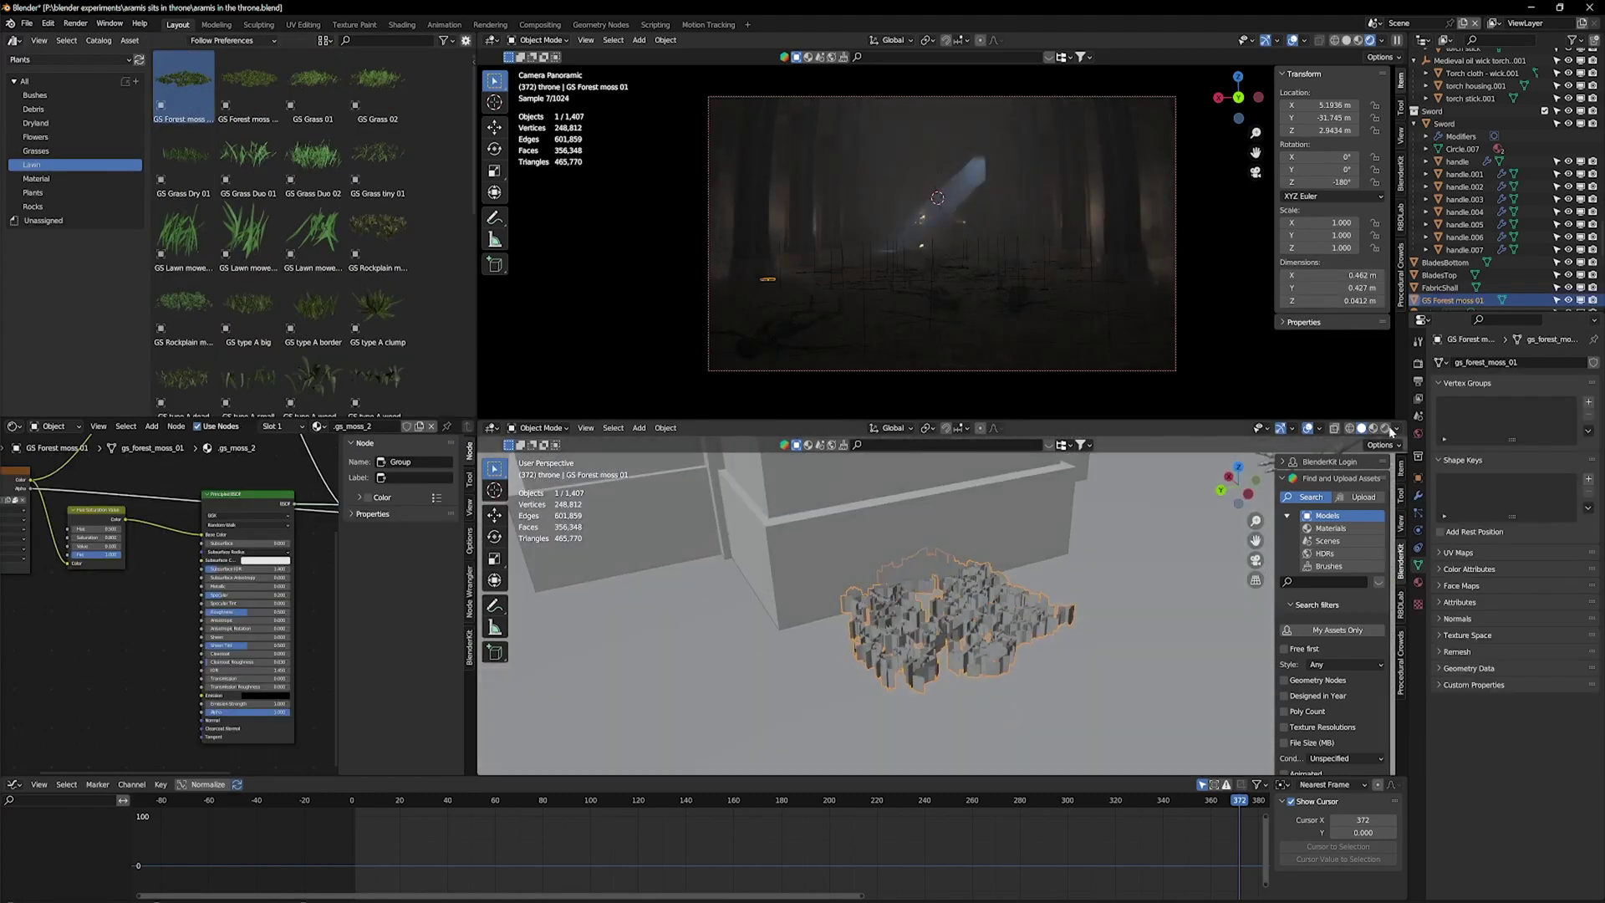
Preview the scene's materials and duplicate the forest moss along Y at the foot of the column.
click(1373, 428)
middle_drag(1016, 669, 1018, 625)
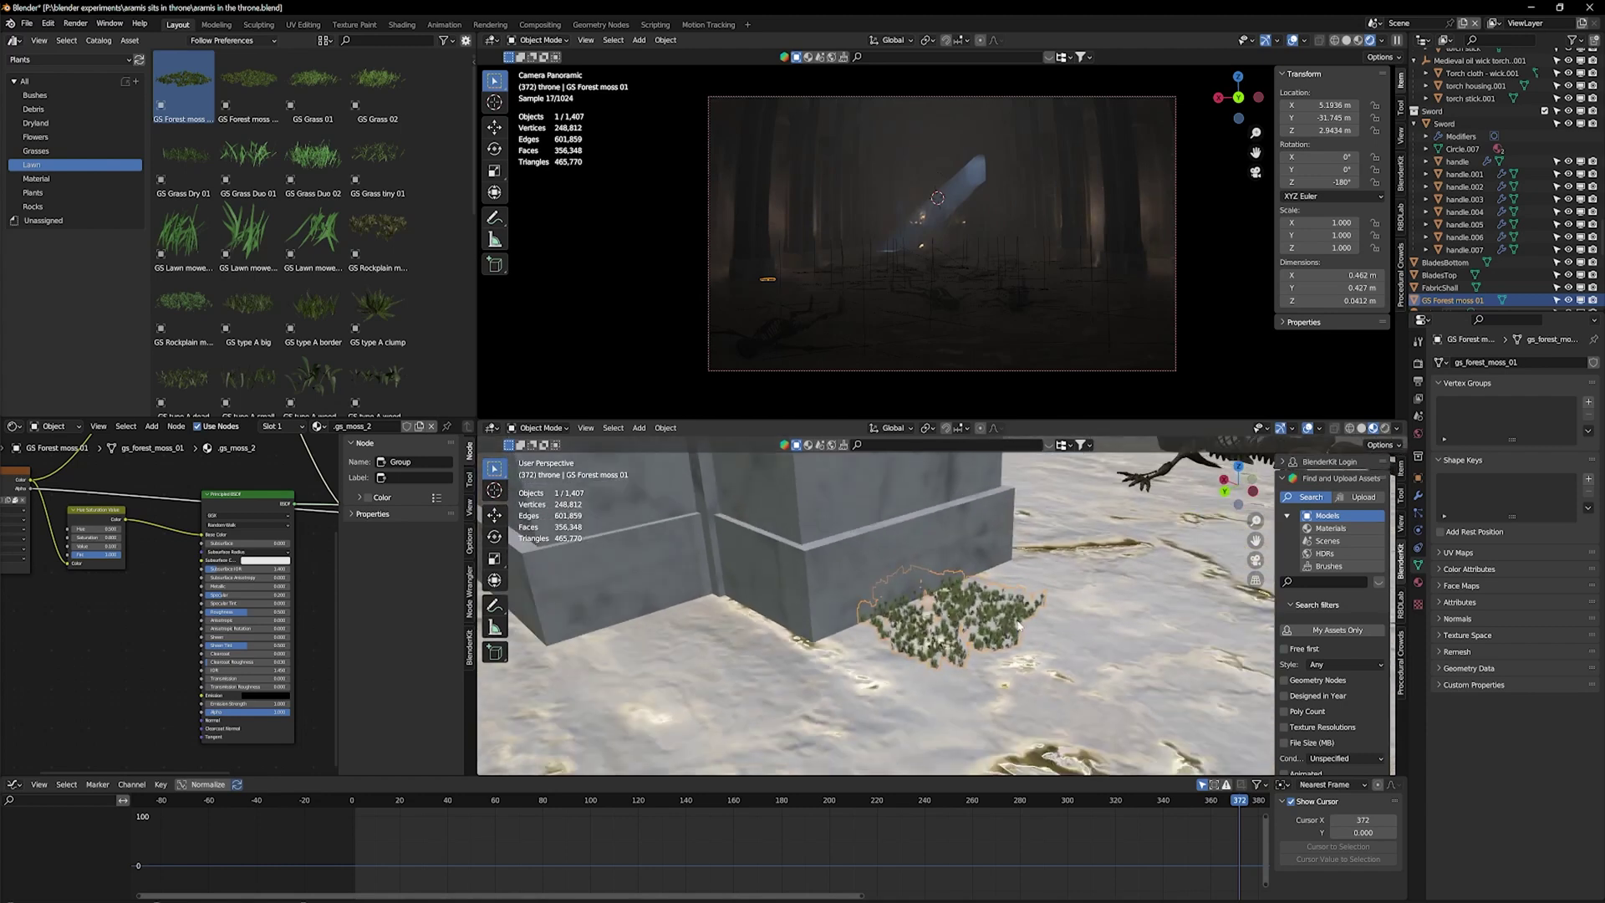
click(1007, 613)
middle_drag(1008, 612, 886, 619)
key(shift+d)
key(y)
click(864, 623)
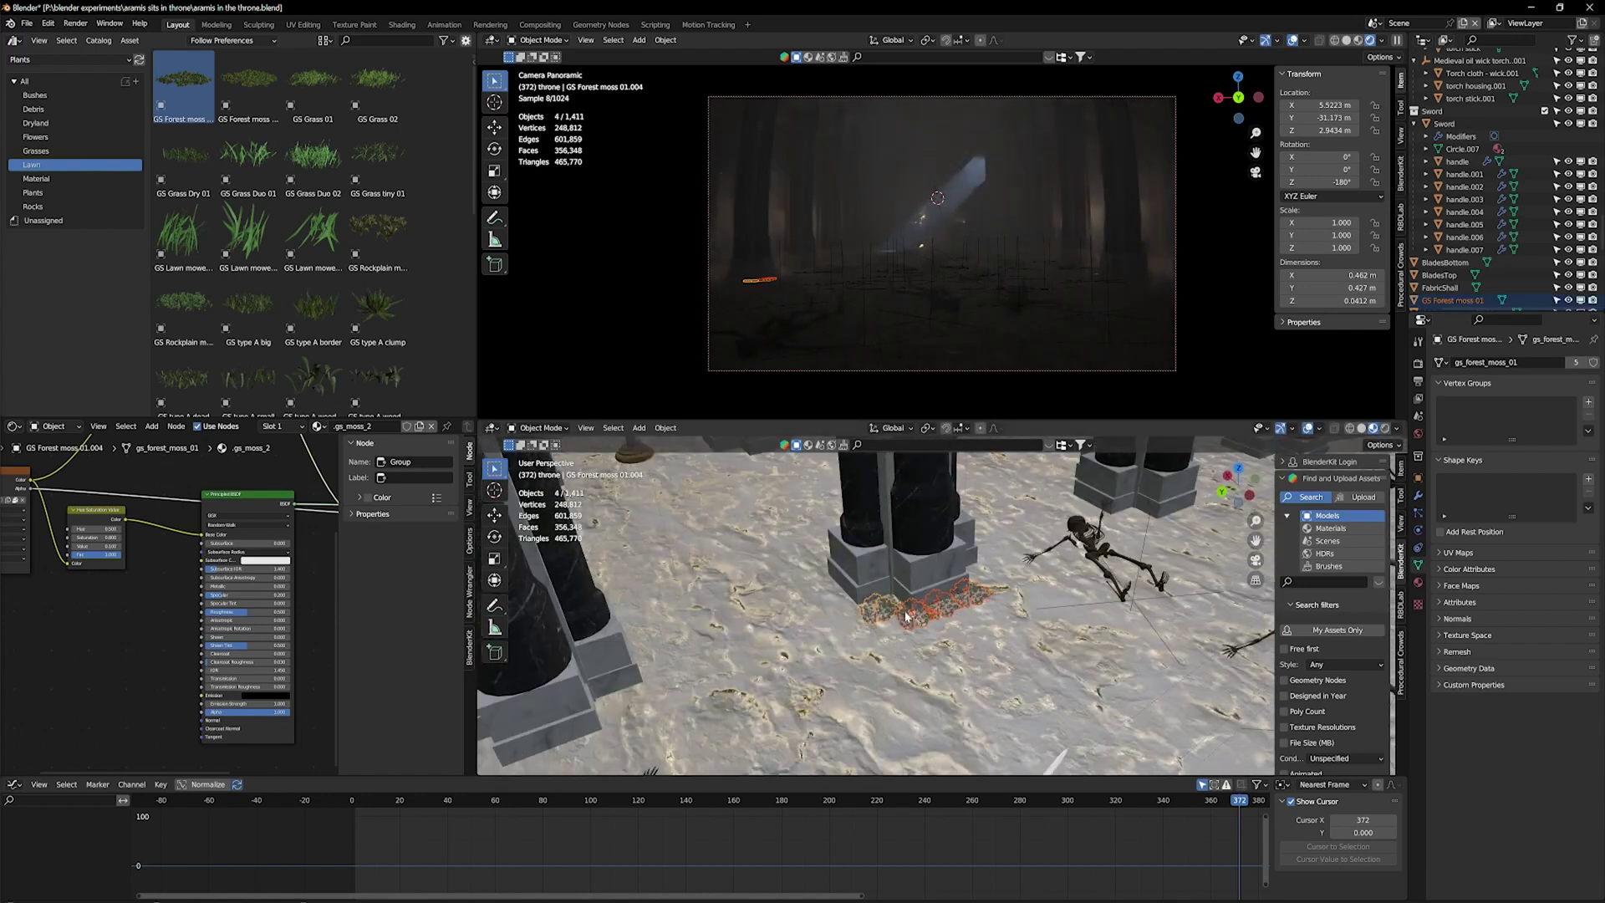
Make linked duplicates of the moss patches along X and Y to reach other columns, rotating copies about Z.
key(alt+d)
key(x)
click(906, 617)
key(r)
key(z)
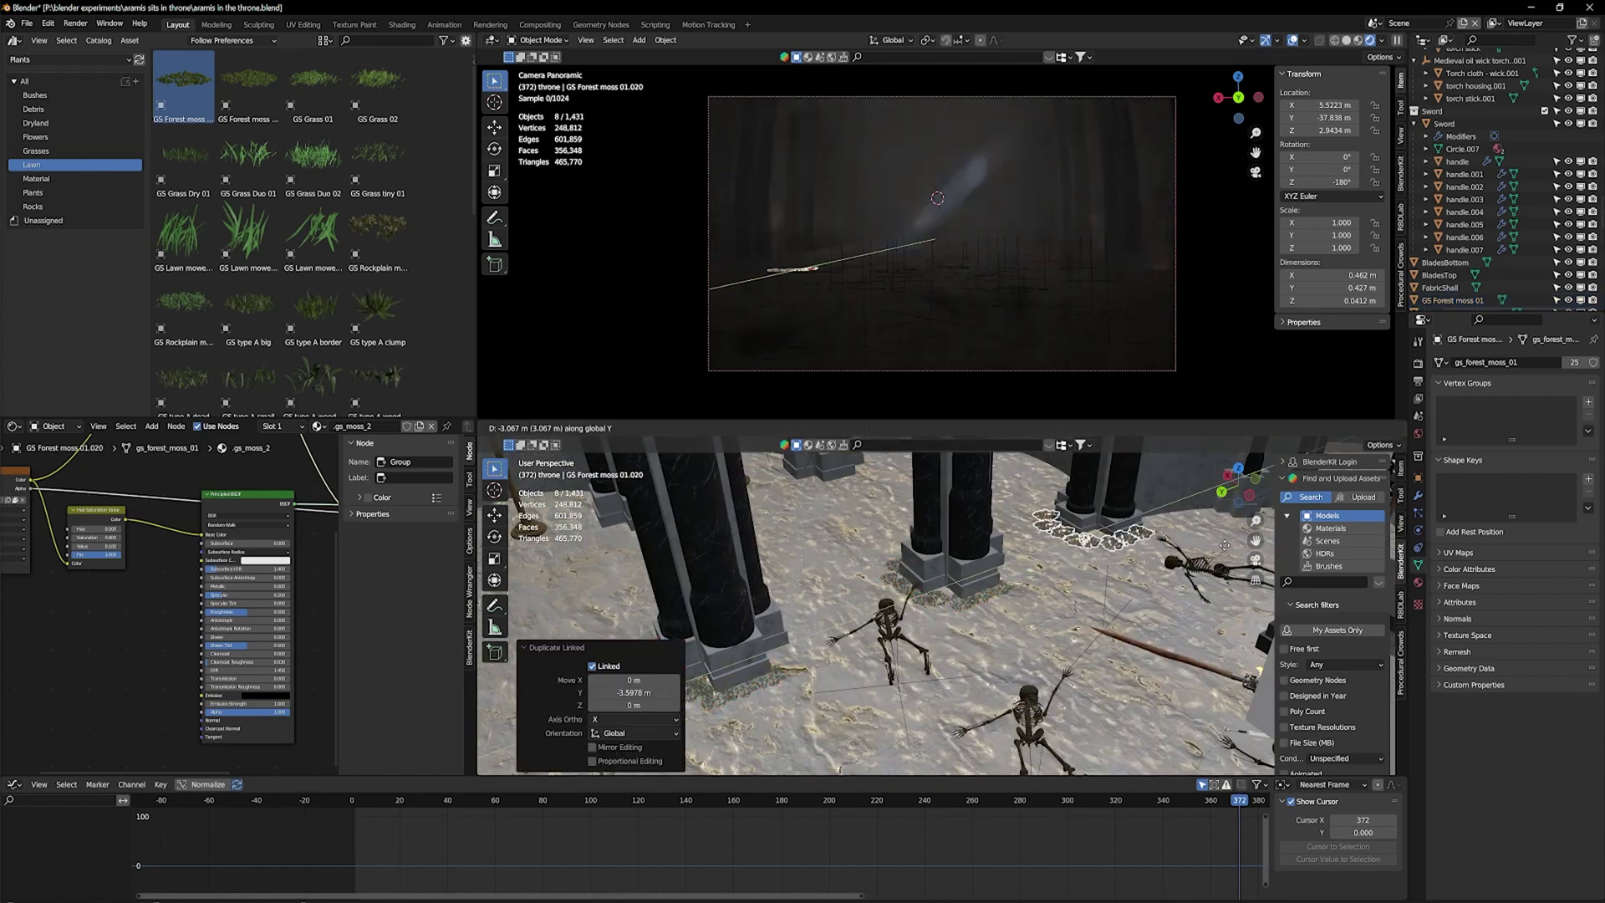
middle_drag(1044, 585, 1140, 580)
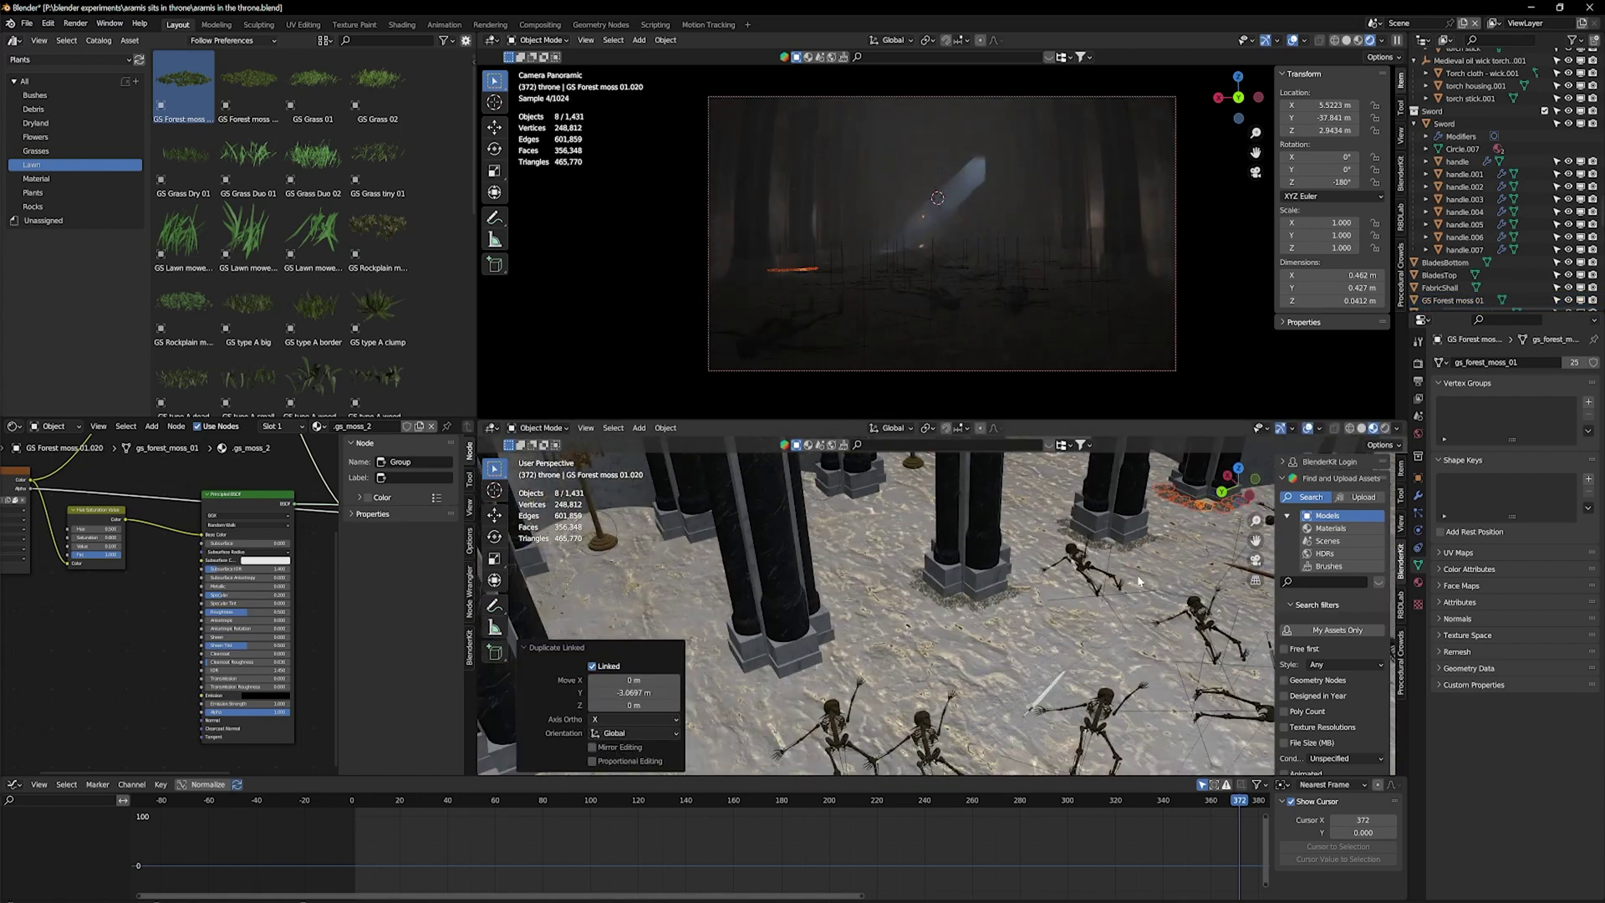
scroll(833, 681, down, 5)
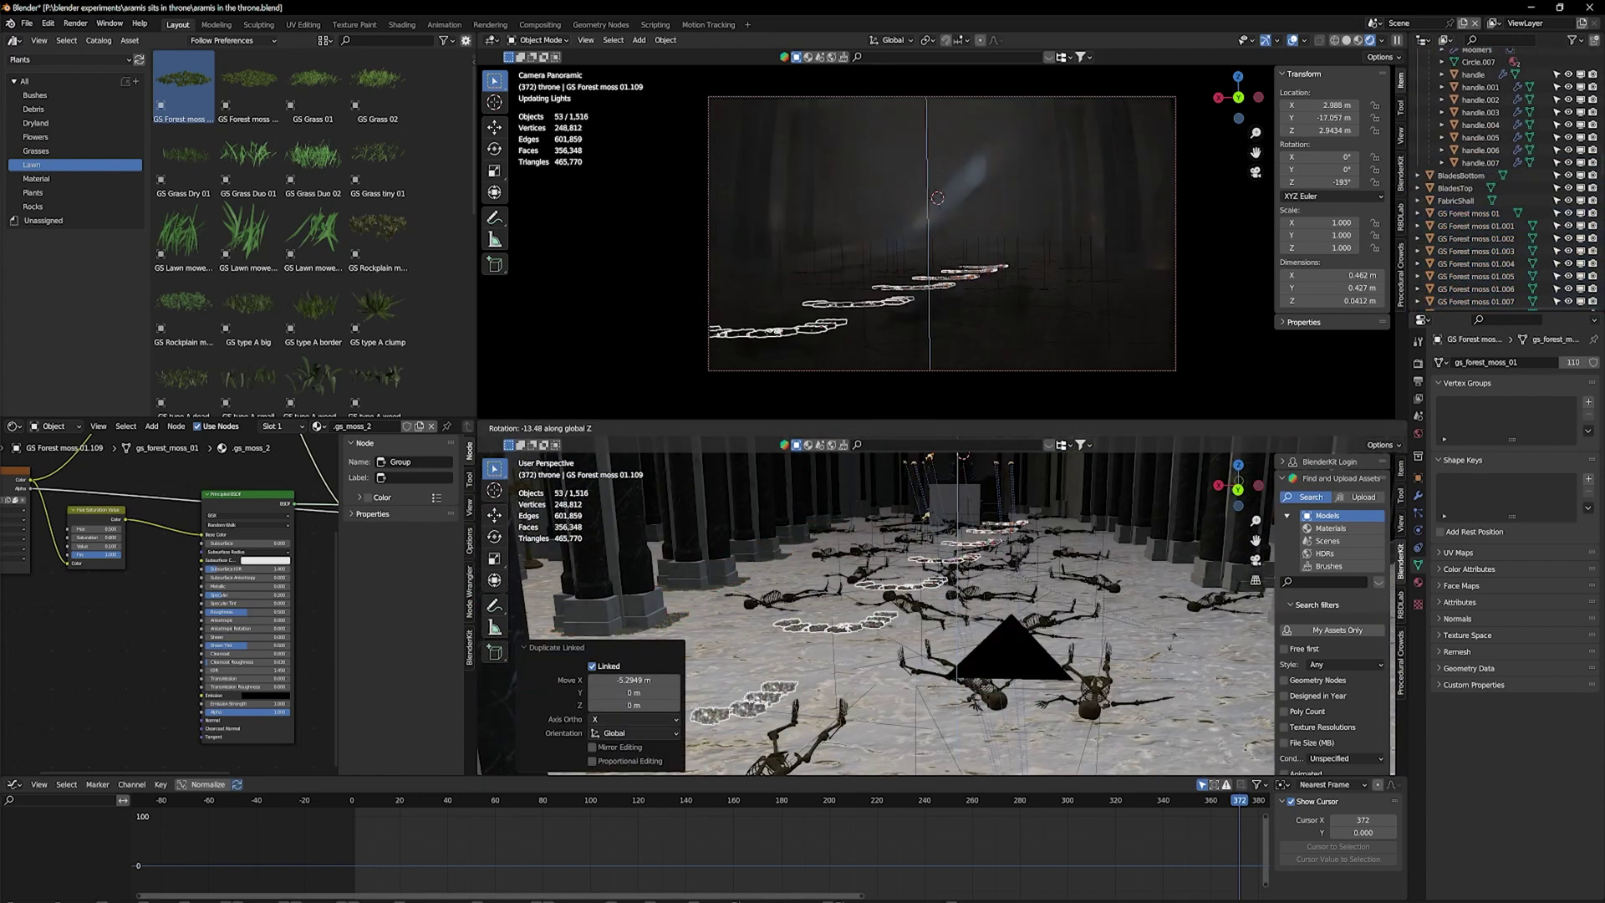
Rotate the rows of linked moss copies lying across the hall floor about Z.
click(1178, 641)
middle_drag(1178, 641, 934, 679)
key(r)
key(z)
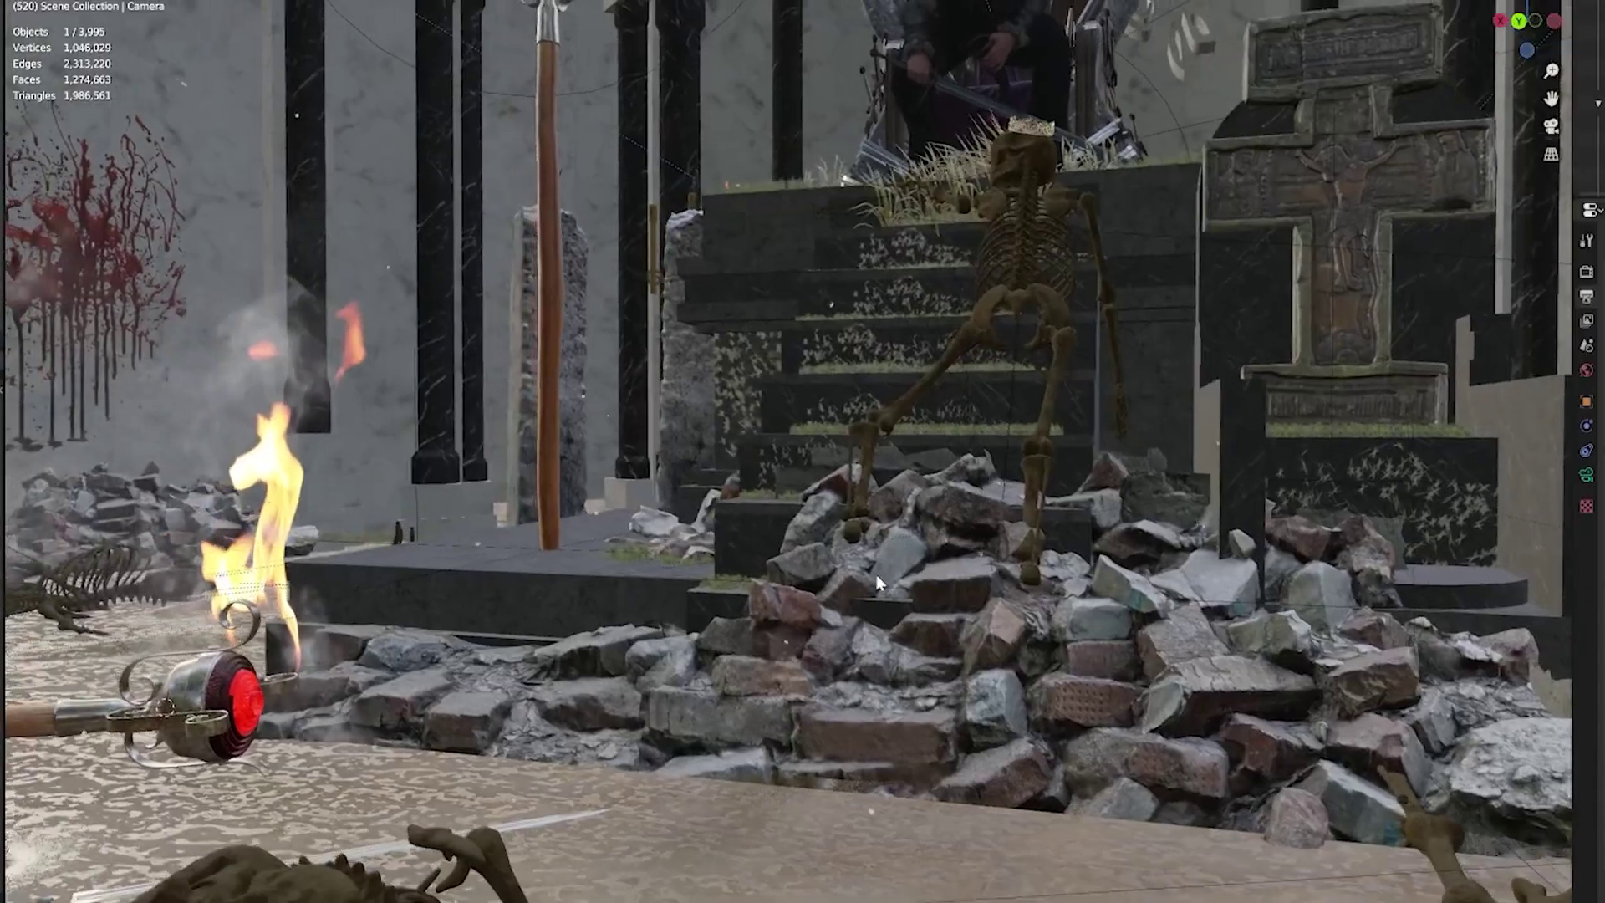
Examine the dressed hall floor, including the rubble by the throne steps, the skeletons, the barrel and the fires.
shift+middle_drag(876, 574, 1437, 687)
scroll(919, 621, up, 4)
middle_drag(664, 642, 774, 421)
scroll(680, 639, down, 4)
shift+middle_drag(836, 636, 836, 397)
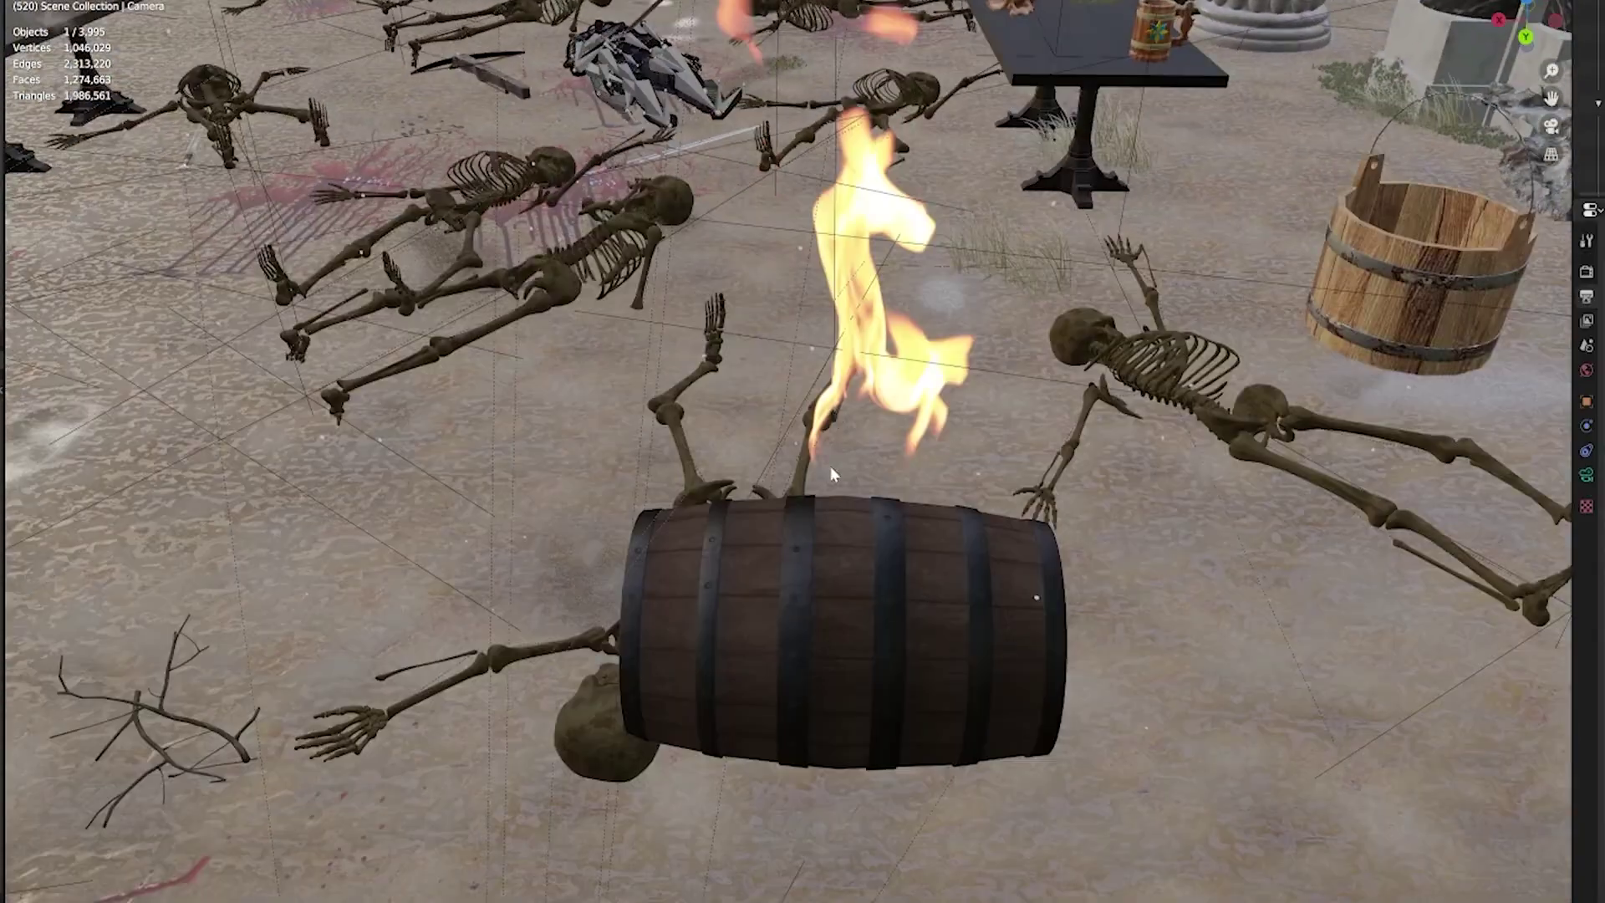
shift+middle_drag(830, 464, 934, 423)
scroll(932, 424, down, 4)
shift+middle_drag(727, 528, 753, 493)
scroll(753, 493, down, 2)
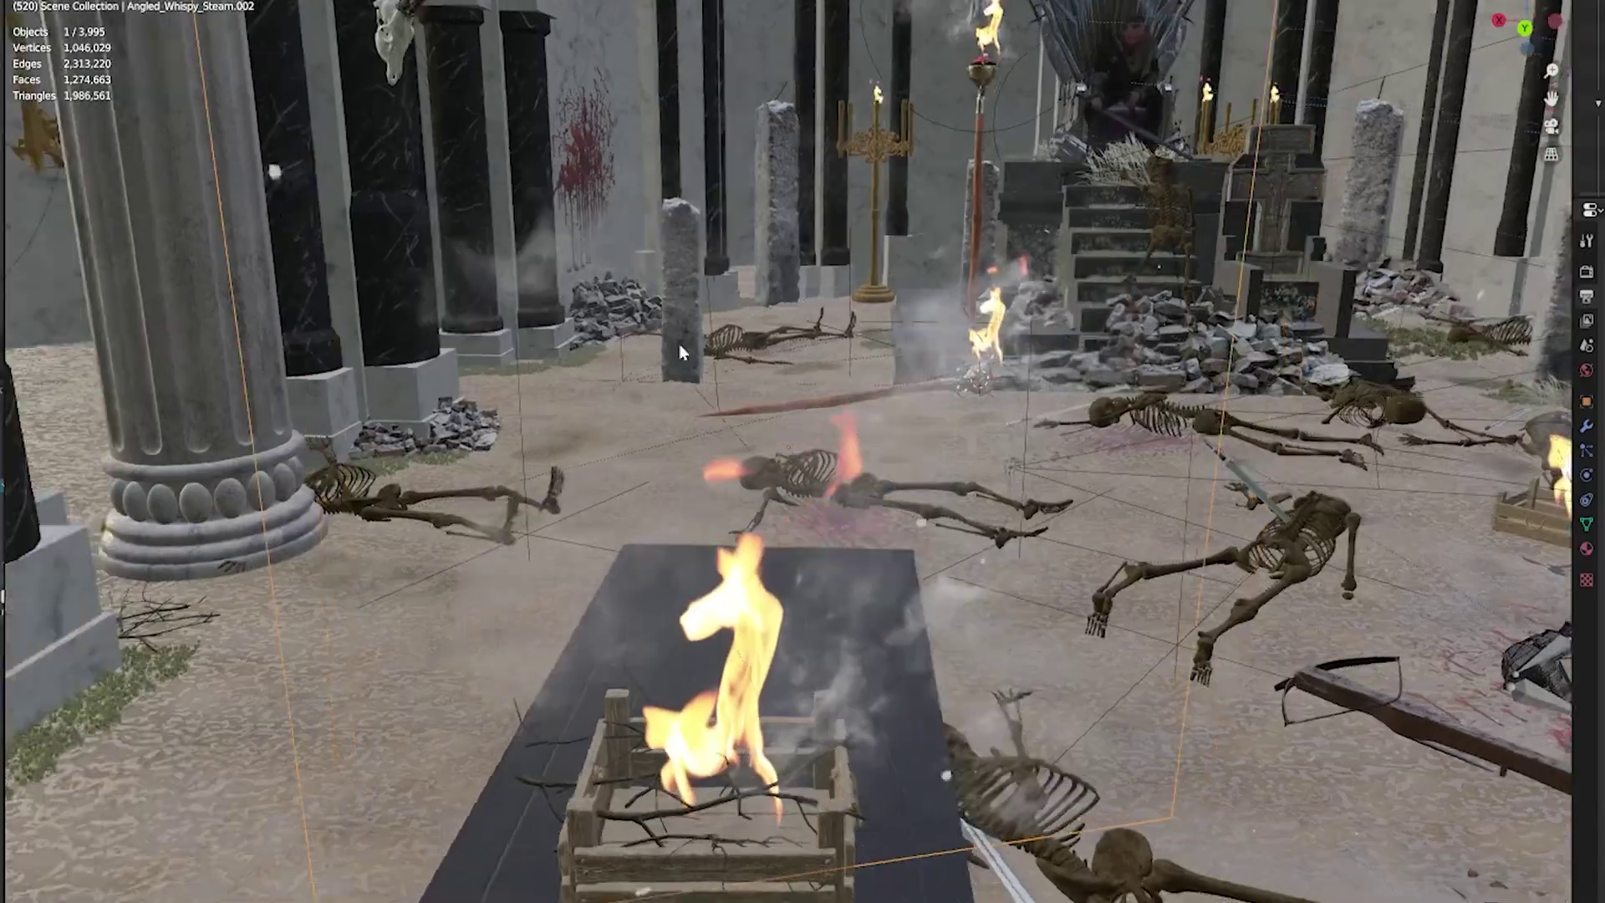
scroll(594, 344, up, 2)
mouse_move(593, 344)
middle_down()
mouse_move(645, 273)
mouse_move(751, 296)
mouse_move(744, 368)
mouse_move(661, 358)
middle_up()
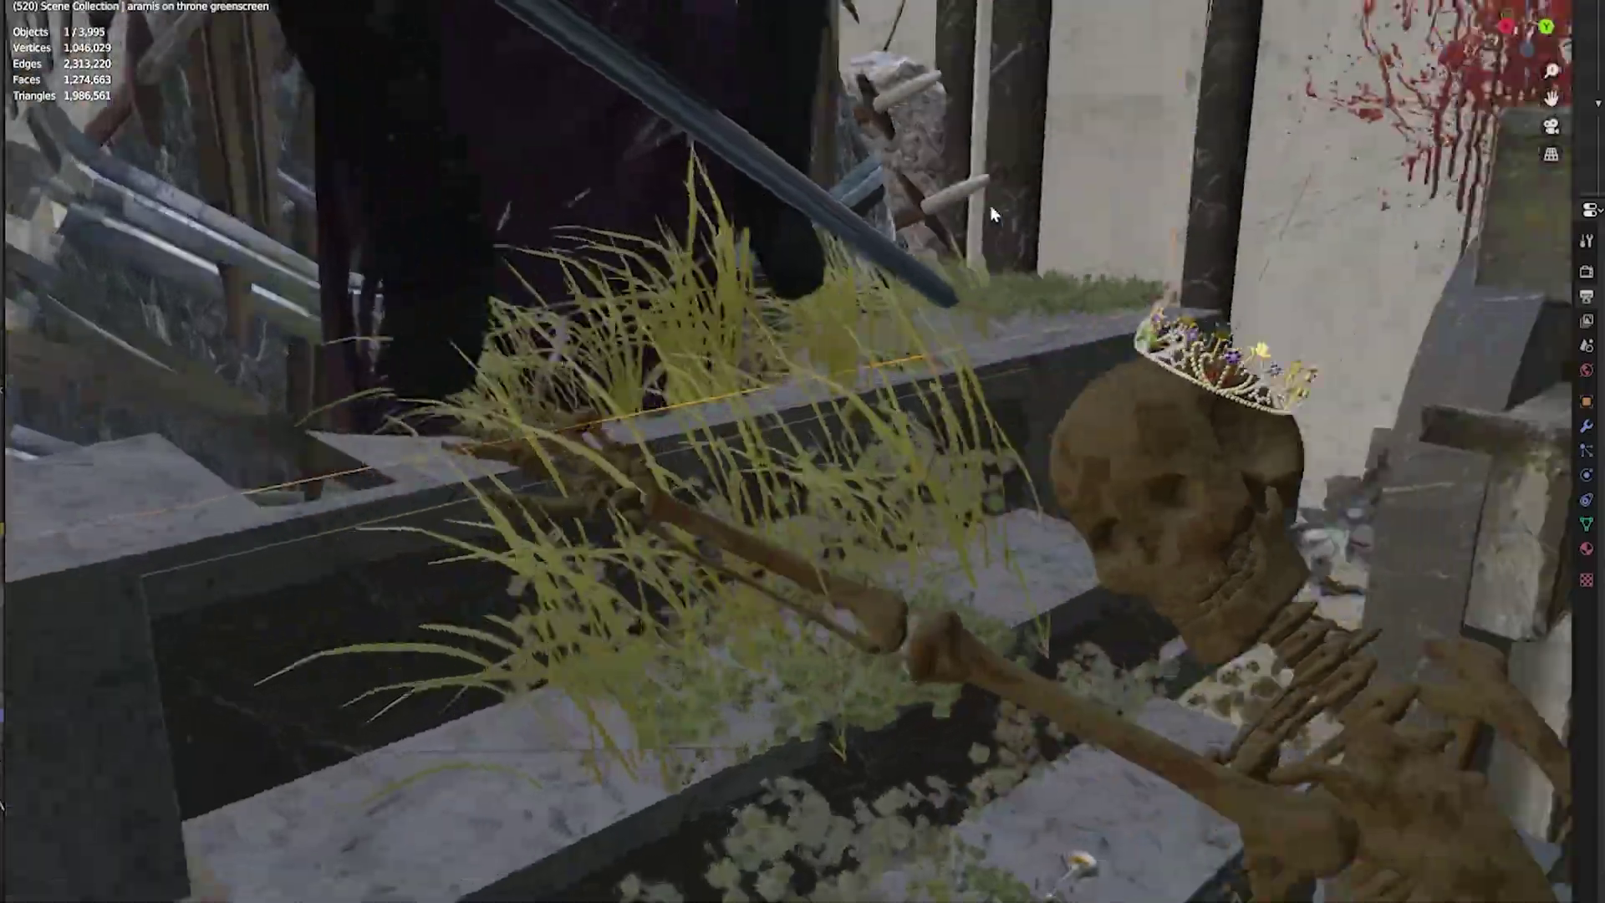
Inspect the grass on the throne steps, the building's domed exterior and the seated warrior on the sword throne.
middle_drag(990, 204, 1090, 234)
scroll(1090, 234, down, 4)
middle_drag(744, 618, 925, 329)
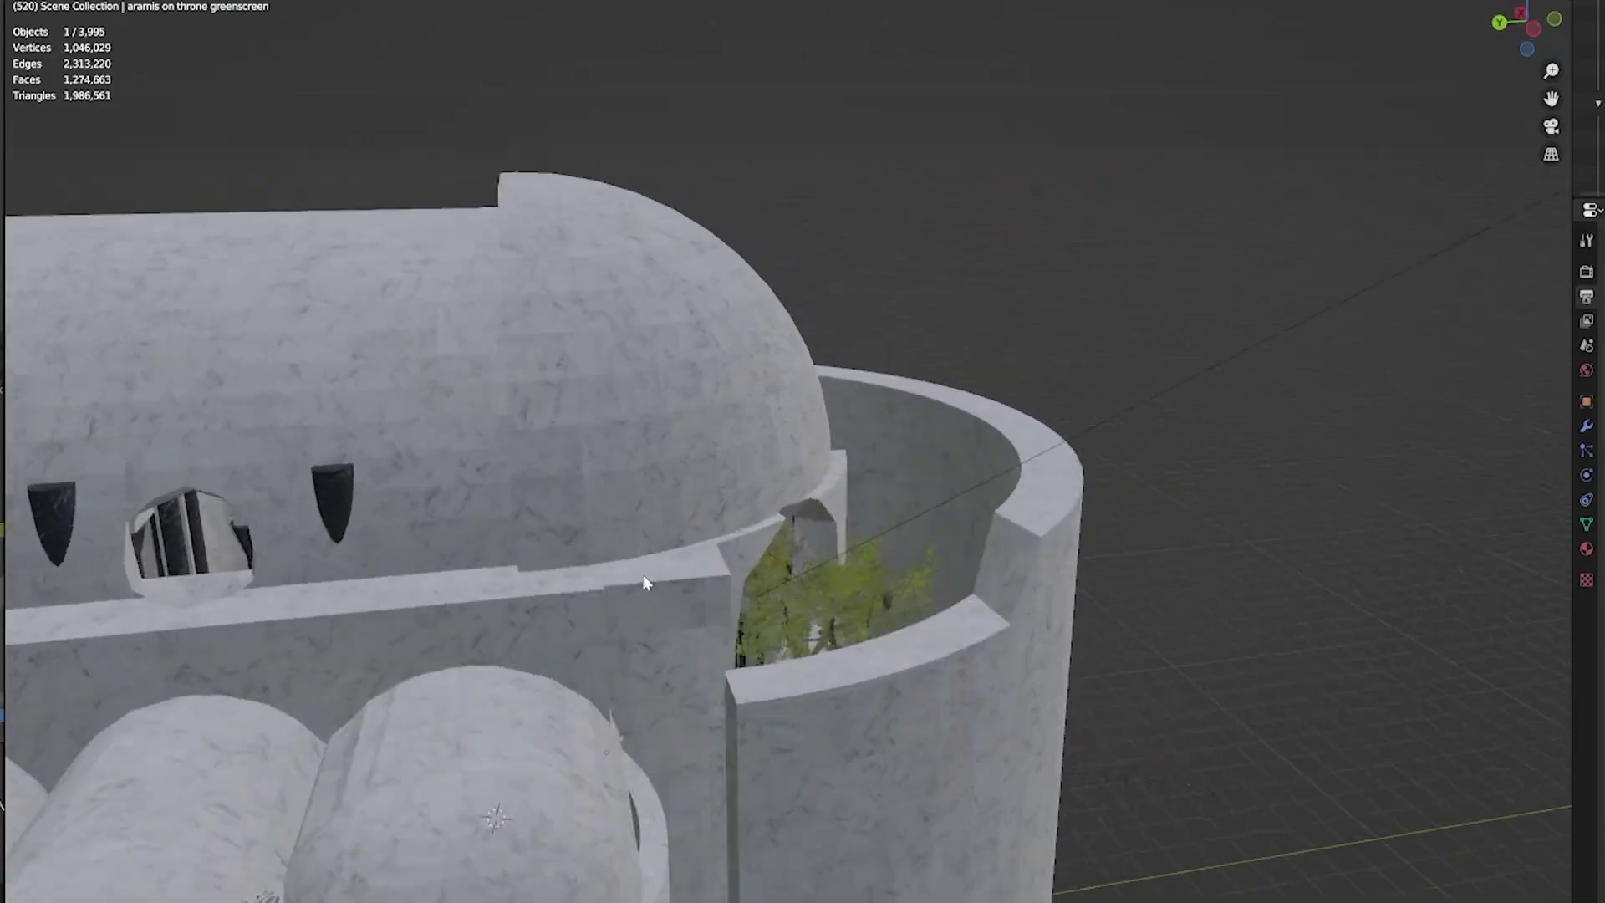
shift+middle_drag(477, 589, 1020, 491)
scroll(696, 521, up, 4)
middle_drag(710, 528, 1098, 559)
scroll(896, 552, up, 8)
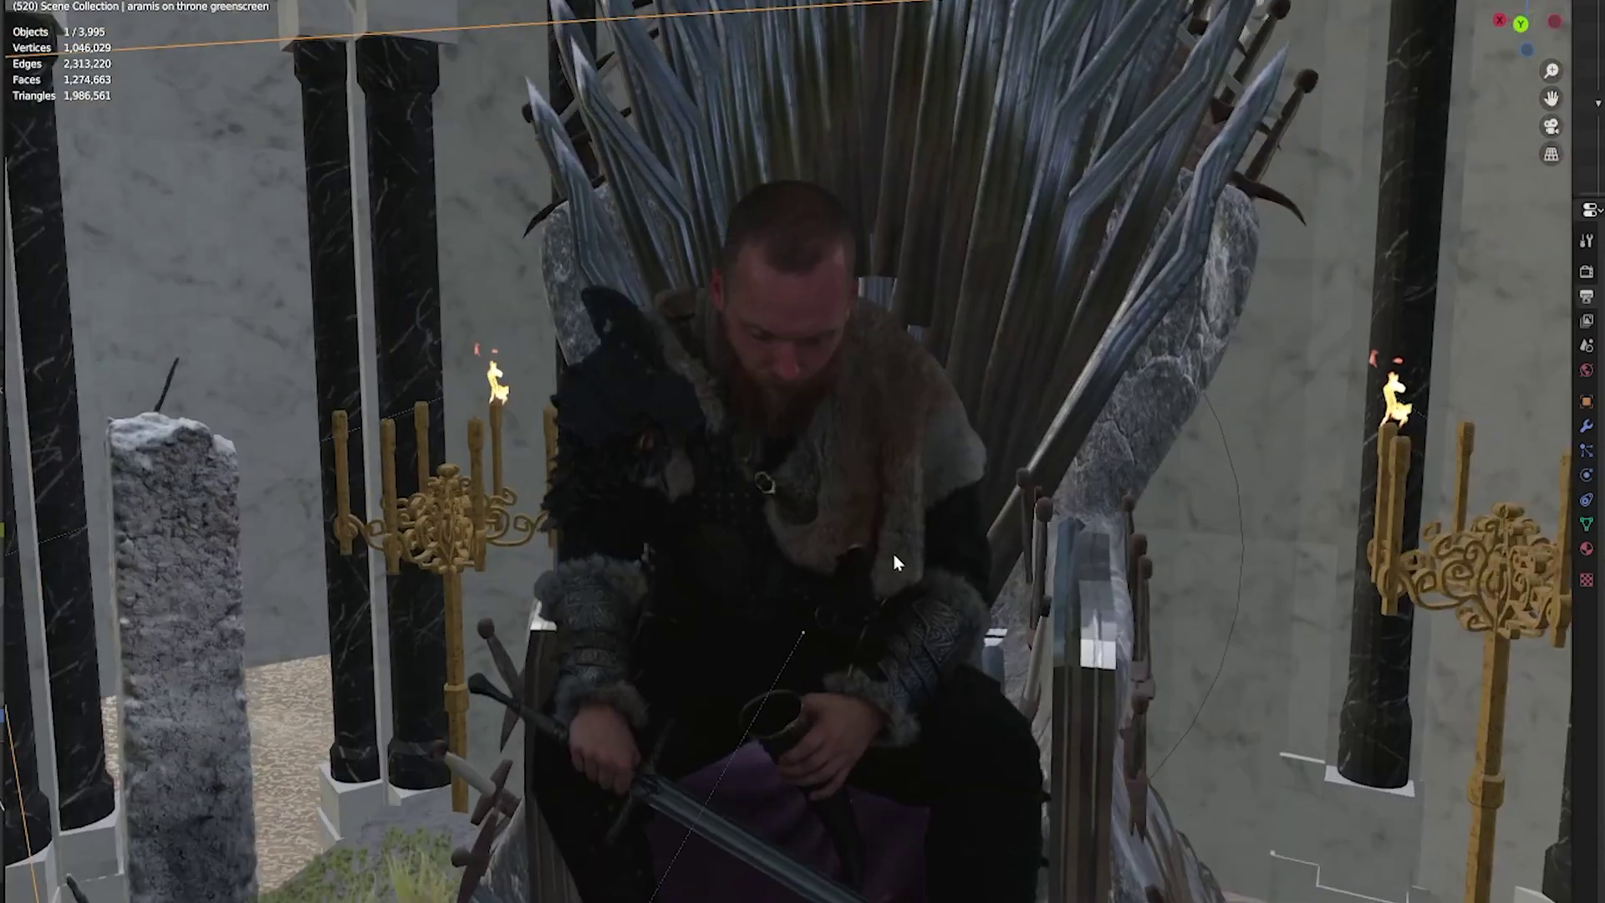
middle_drag(794, 553, 735, 554)
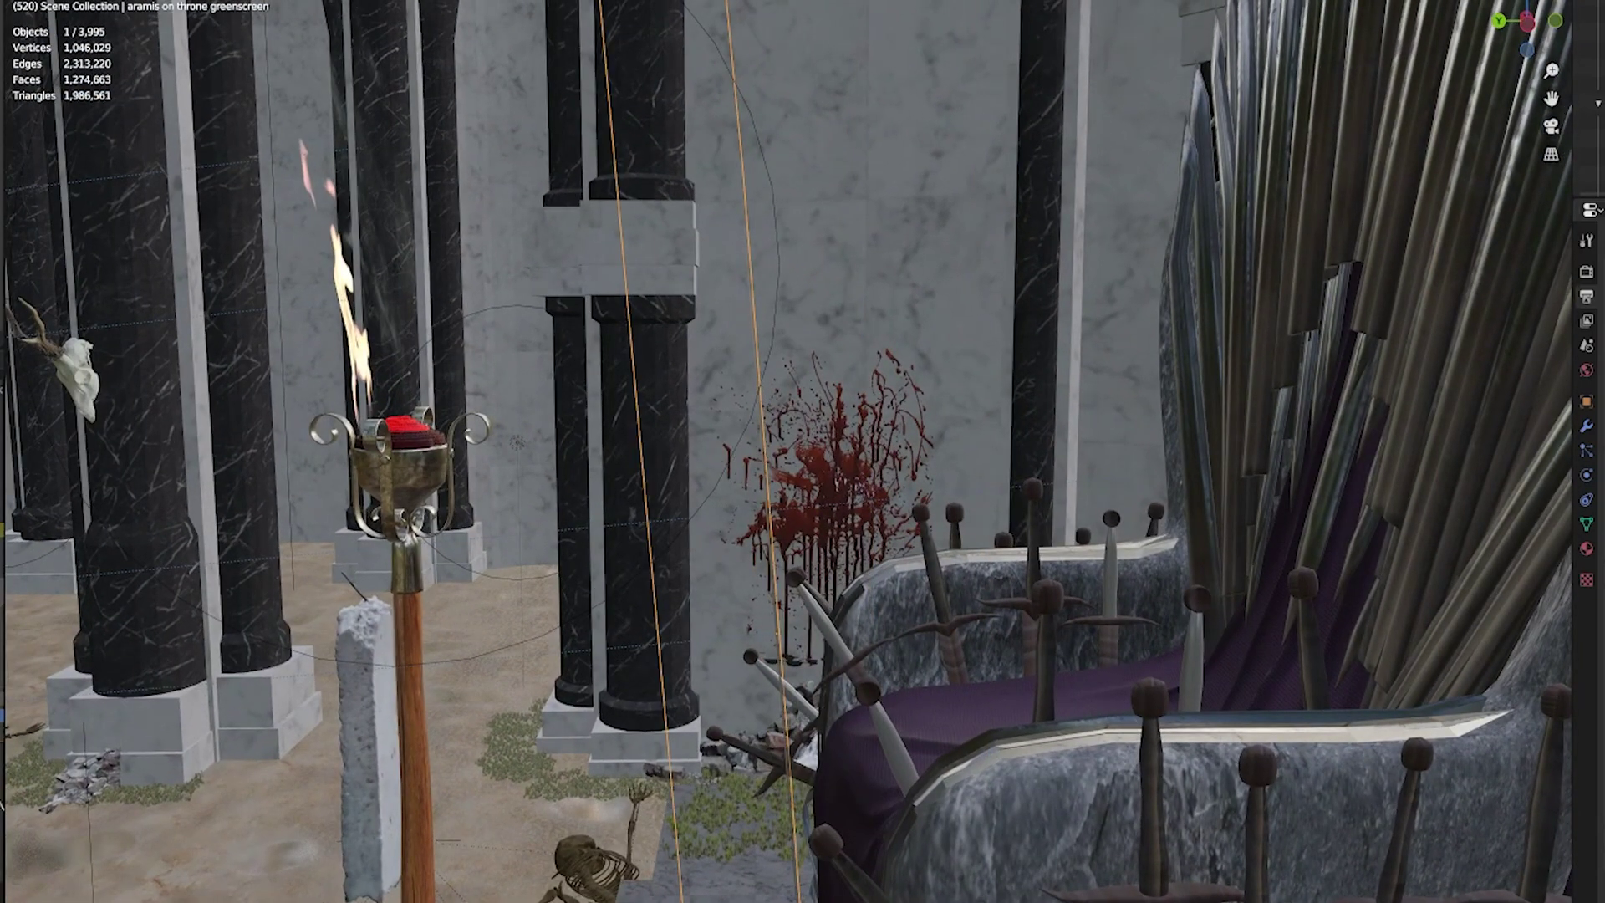